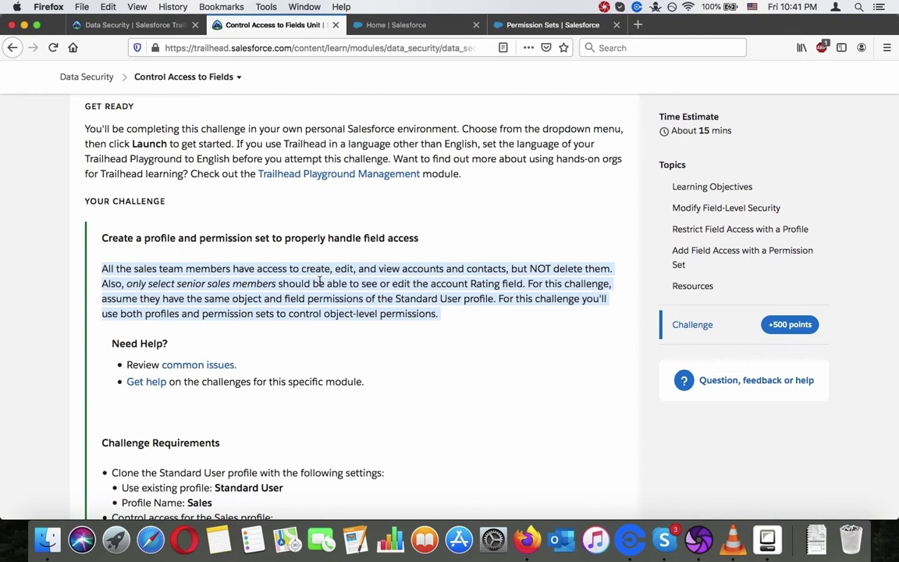
# Step: Review the challenge requirements for cloning the Standard User profile and open the Profiles page in Salesforce Setup
pyautogui.scroll(-5, 320, 282)
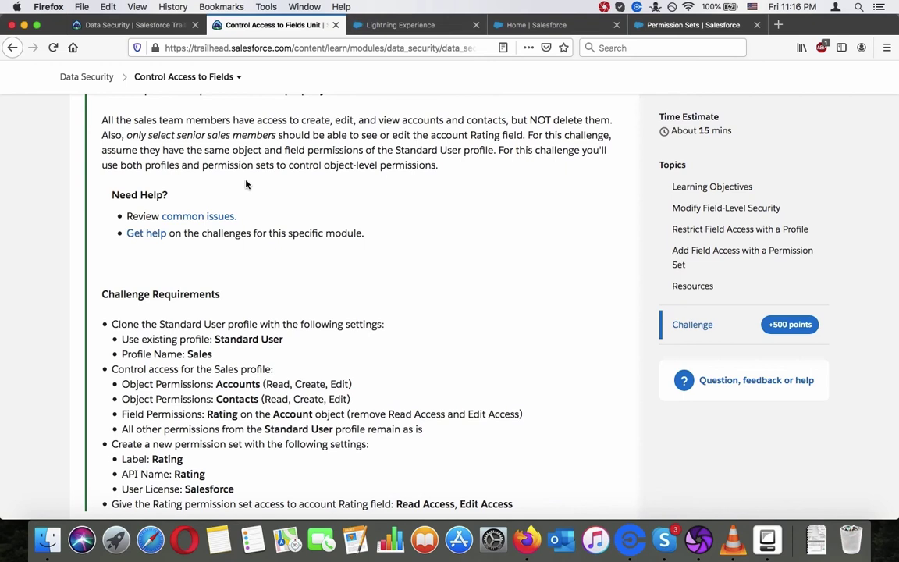
pyautogui.tripleClick(155, 337)
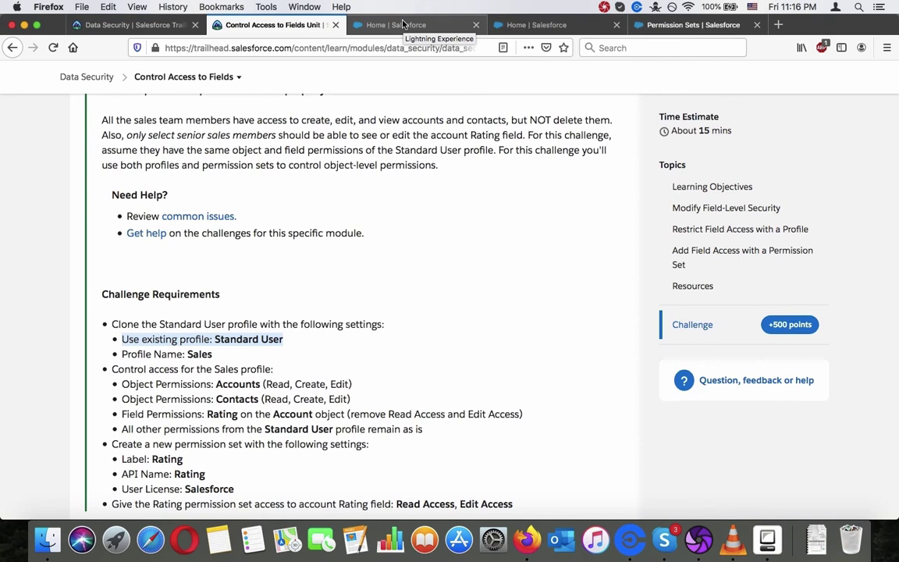
pyautogui.click(402, 25)
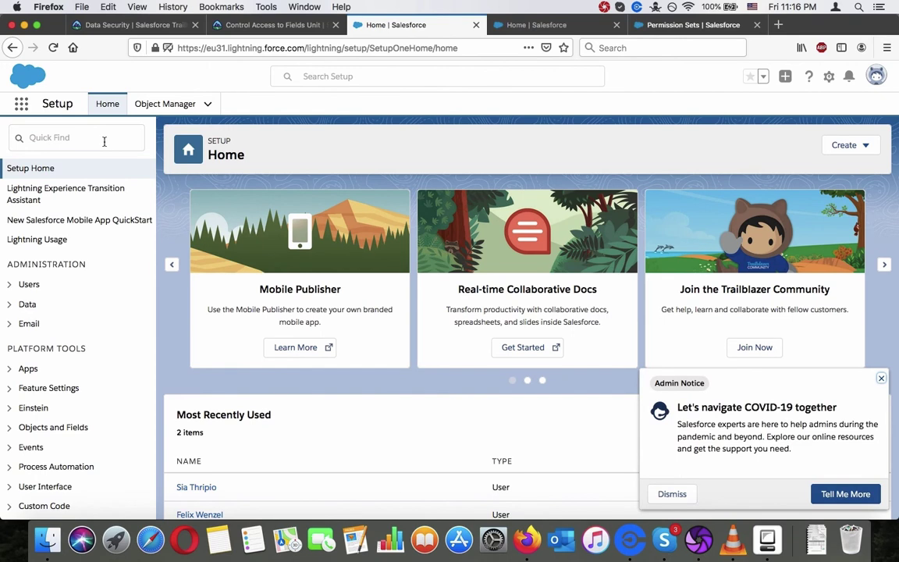
pyautogui.click(28, 137)
pyautogui.write('profiles')
pyautogui.press('BackSpace')
pyautogui.click(56, 188)
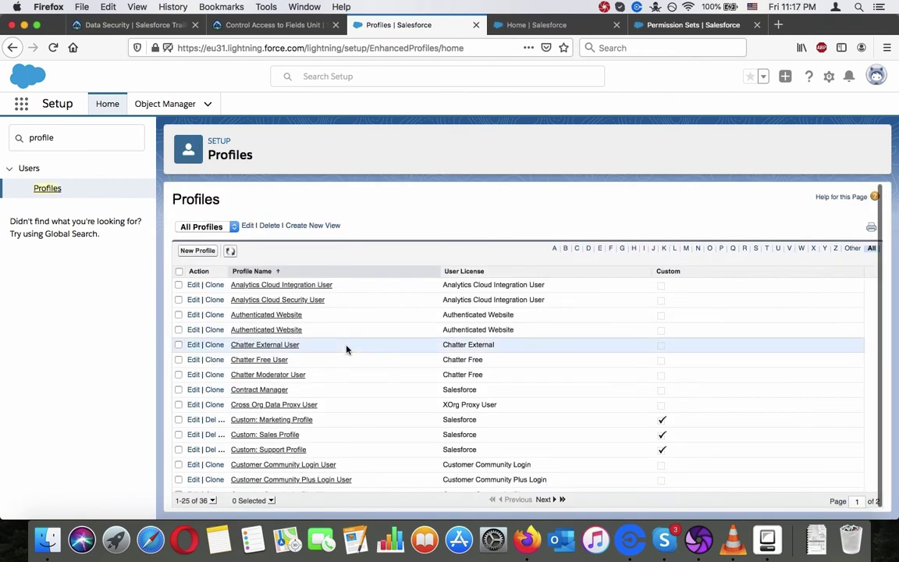
# Step: Filter the profiles list to names starting with S and clone the Standard User profile as Sales
pyautogui.scroll(-3, 346, 350)
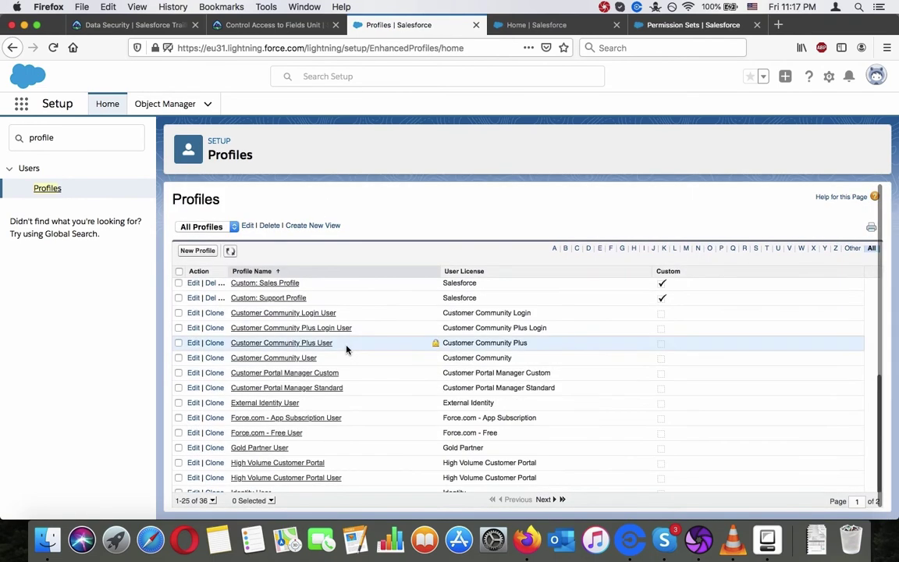
pyautogui.click(756, 249)
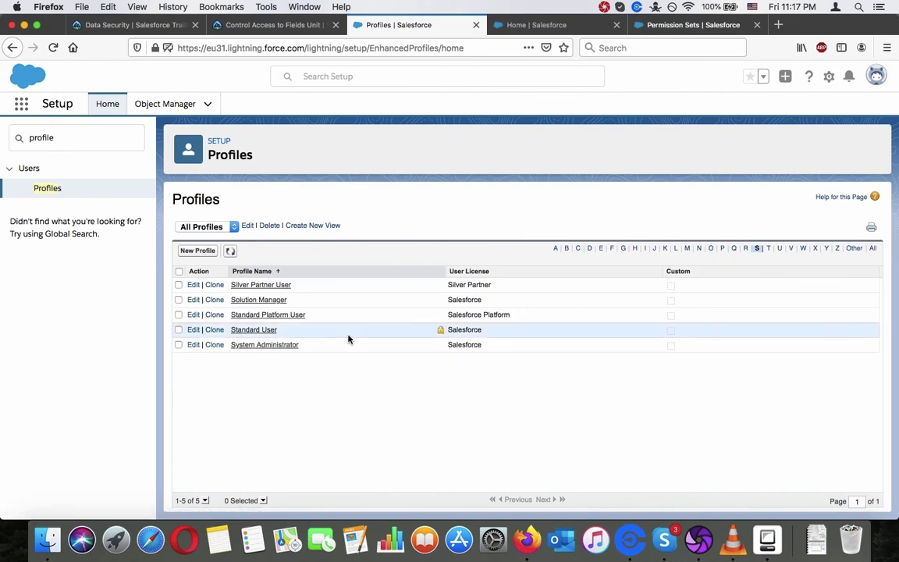
pyautogui.click(213, 330)
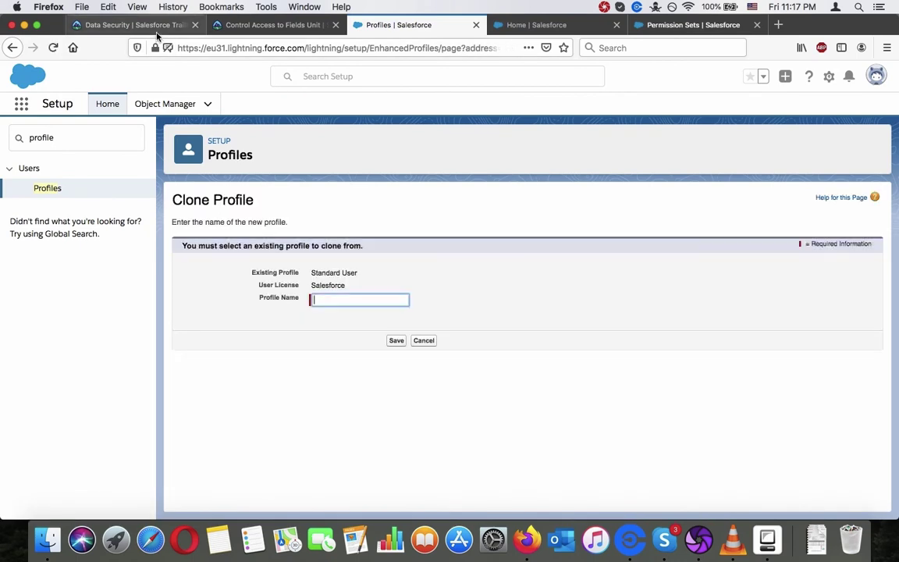
pyautogui.click(156, 25)
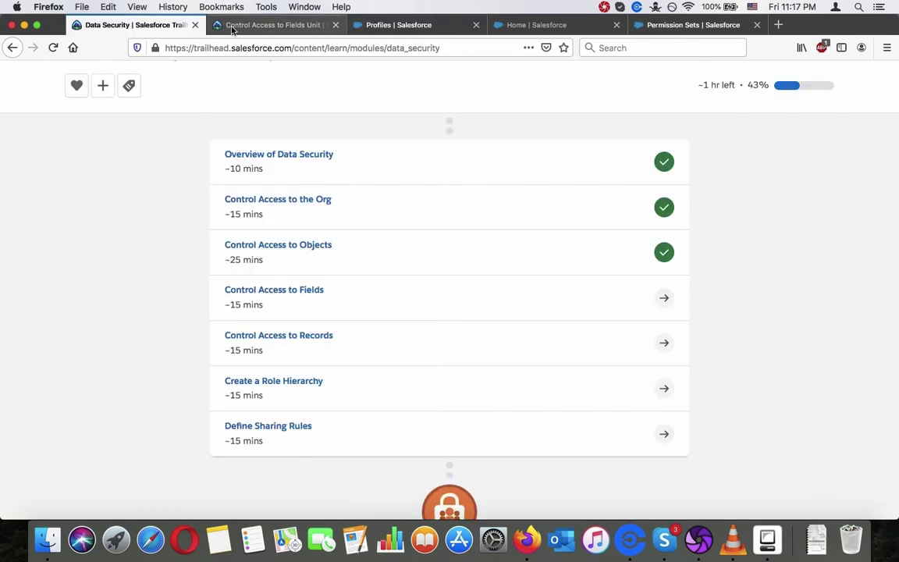
pyautogui.click(258, 25)
pyautogui.click(391, 25)
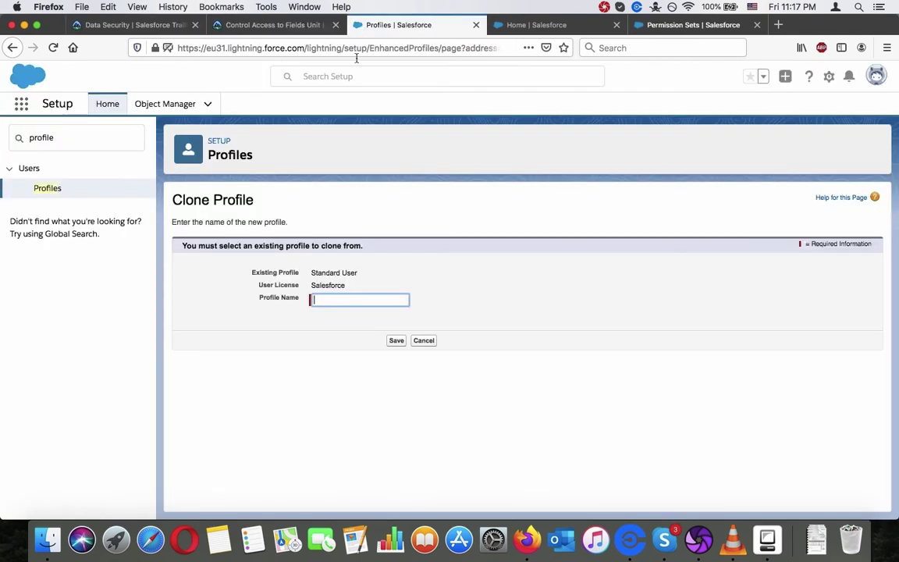
pyautogui.write('Sales')
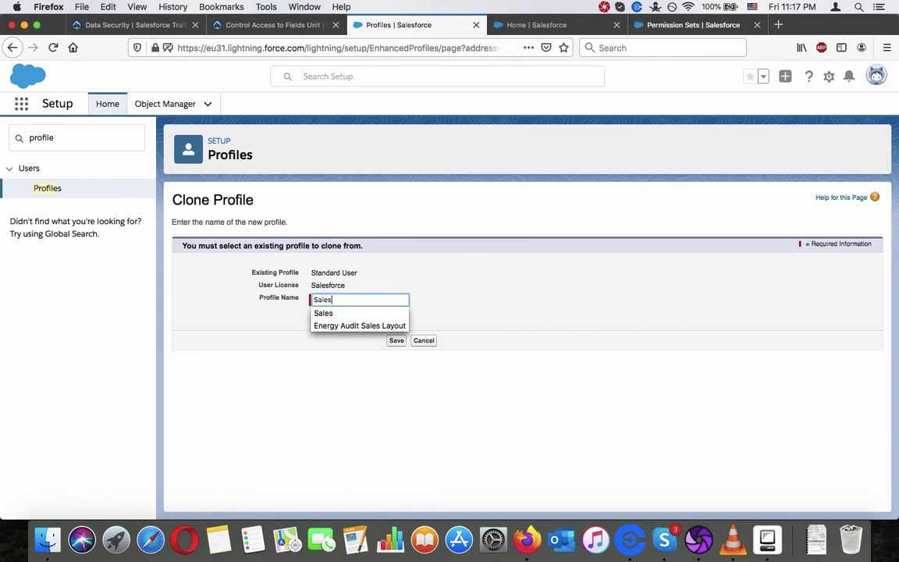
pyautogui.click(397, 341)
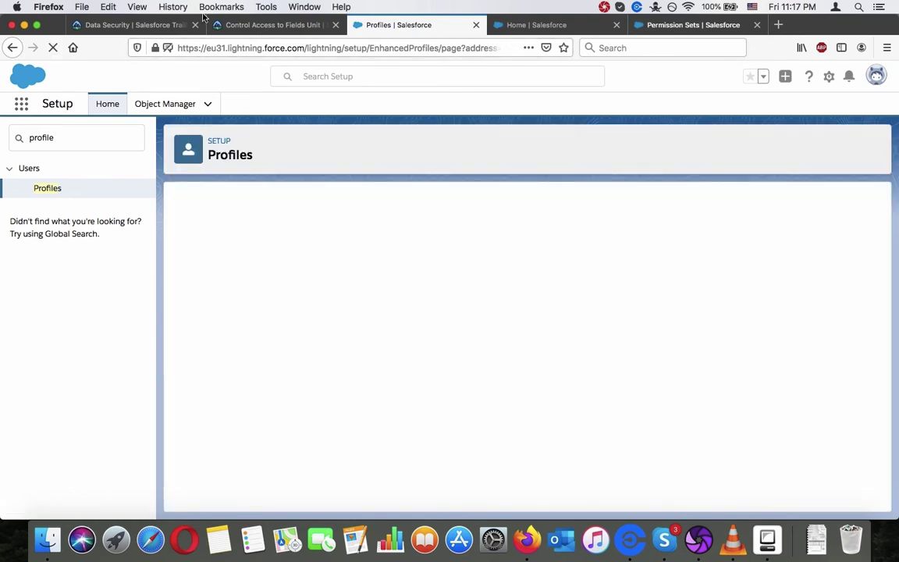
# Step: Compare the new Sales profile's settings with the object and field permissions listed in the challenge requirements
pyautogui.click(269, 25)
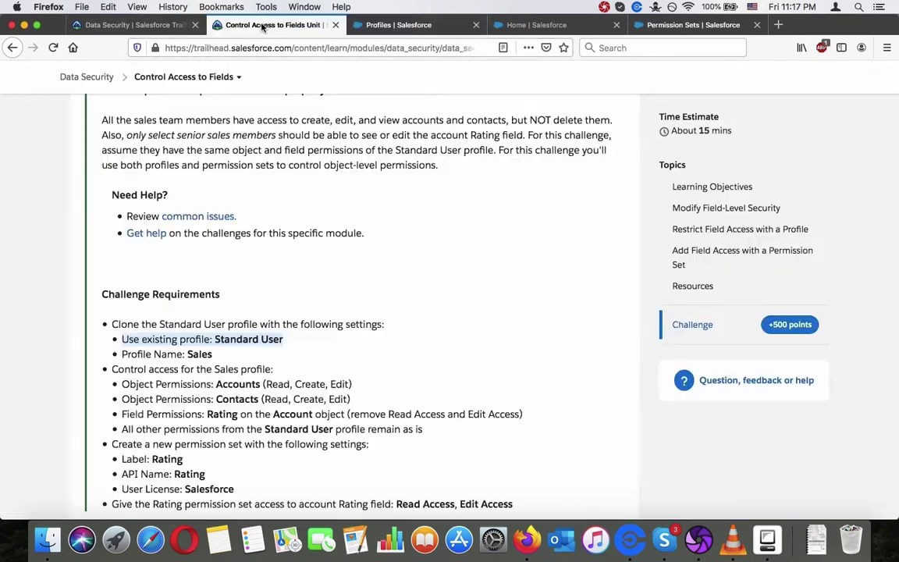
pyautogui.click(404, 28)
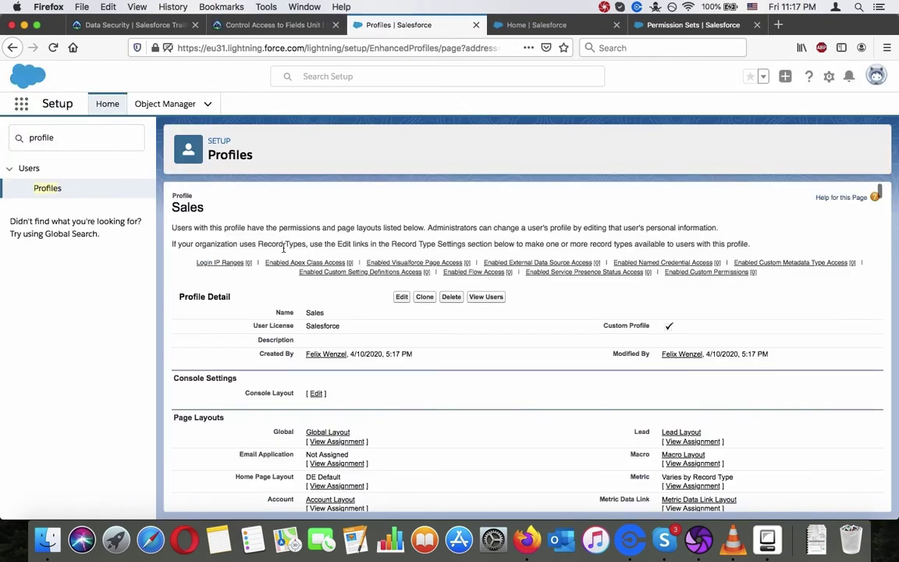
pyautogui.scroll(-1, 283, 251)
pyautogui.click(270, 25)
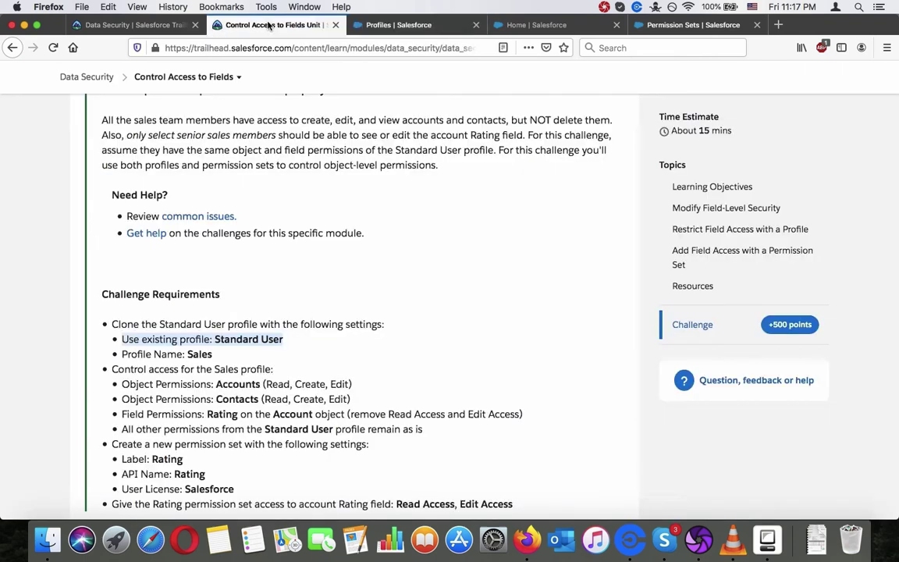
pyautogui.click(401, 23)
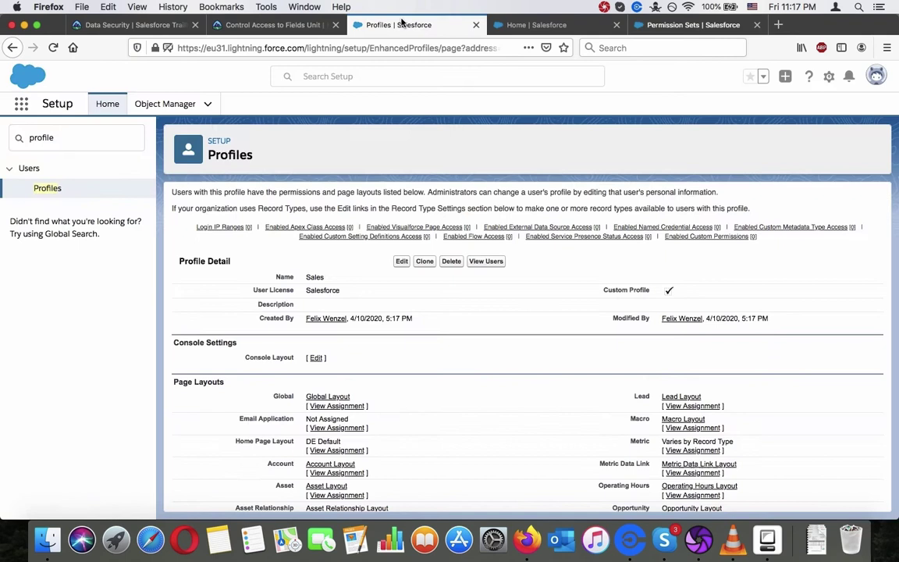
pyautogui.moveTo(351, 230)
pyautogui.scroll(-1, 353, 230)
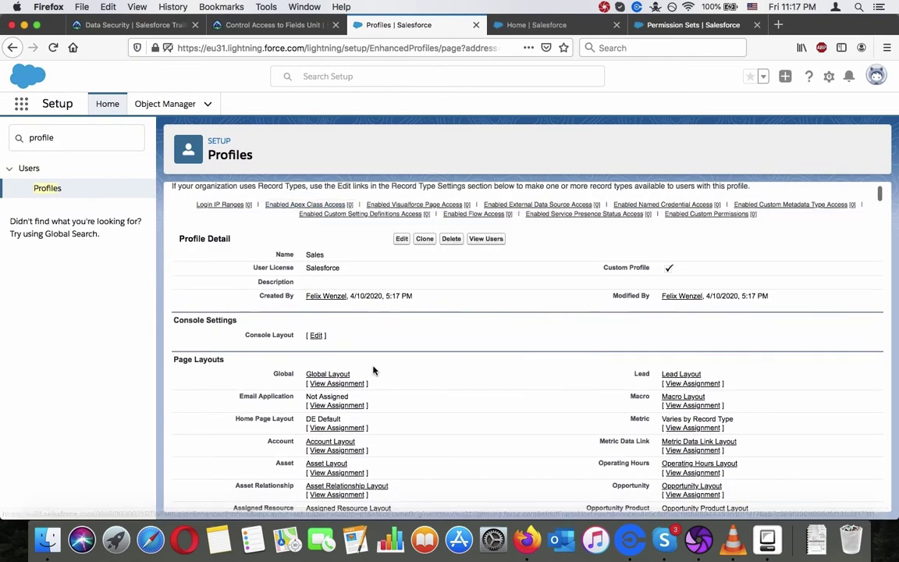
pyautogui.scroll(-6, 372, 359)
pyautogui.scroll(-20, 373, 370)
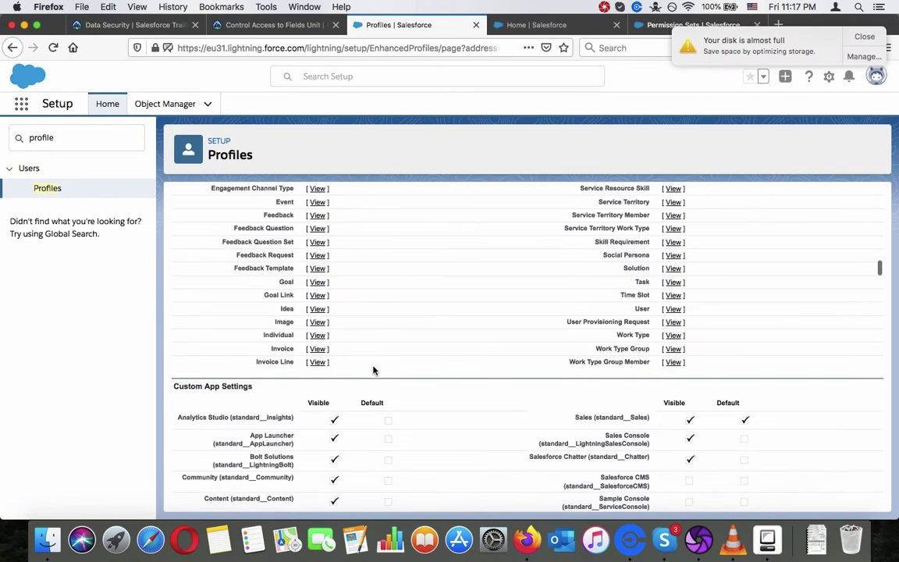
# Step: Search the Sales profile page for "object per" and examine its permission sections
pyautogui.press('super+f')
pyautogui.write('obje')
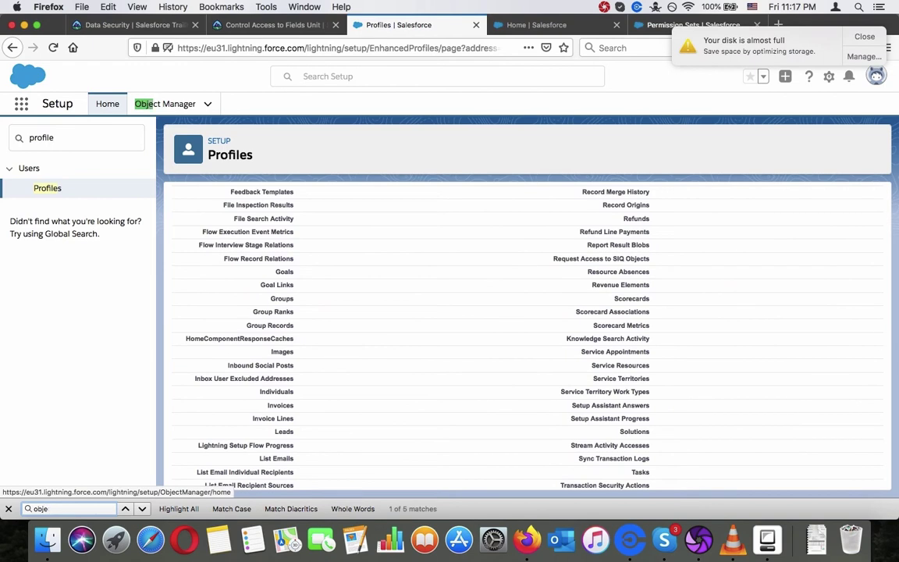
pyautogui.write('ct per')
pyautogui.scroll(-20, 481, 295)
pyautogui.scroll(15, 480, 295)
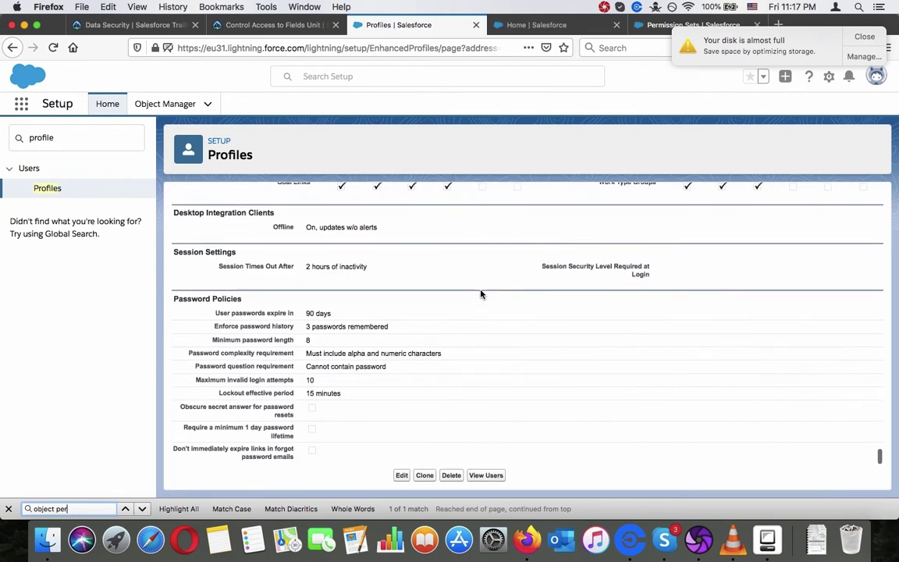
pyautogui.scroll(10, 480, 294)
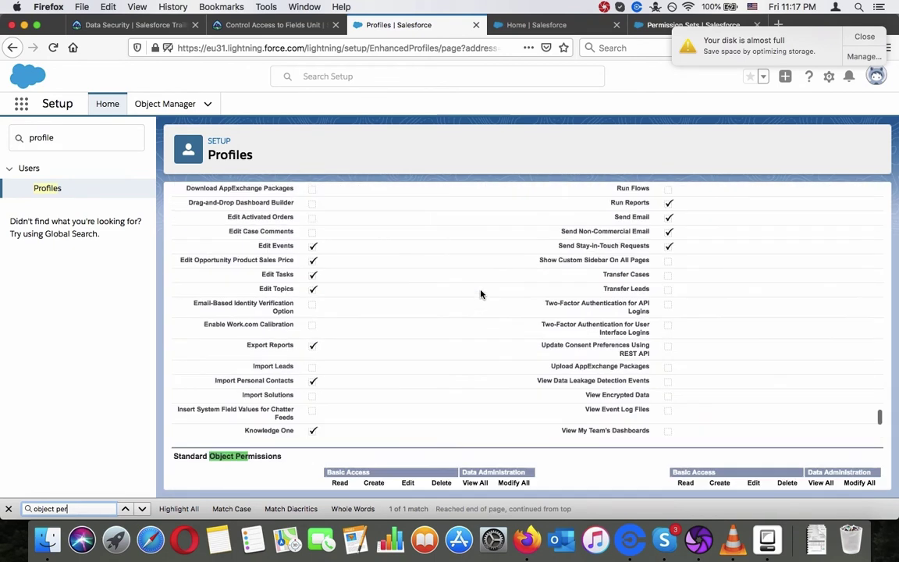
pyautogui.scroll(10, 481, 294)
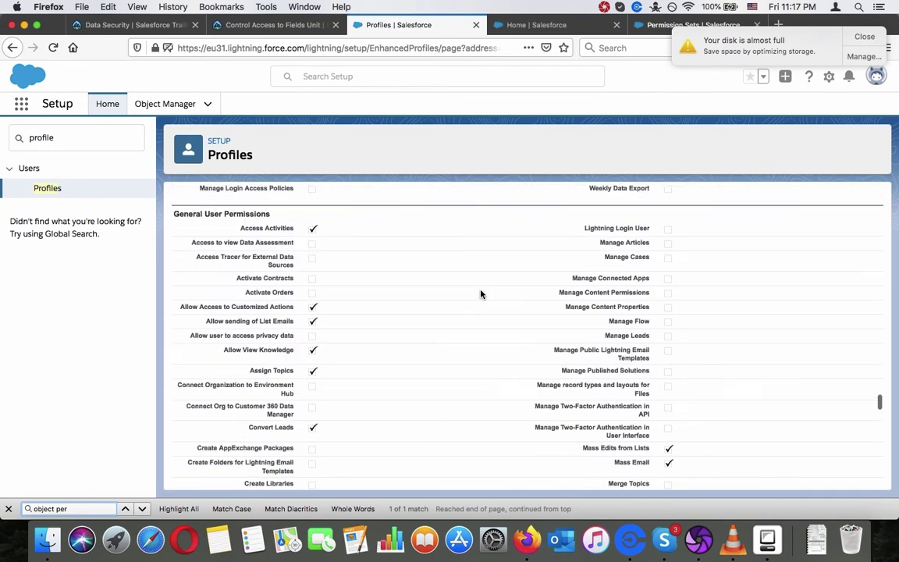
pyautogui.scroll(10, 481, 294)
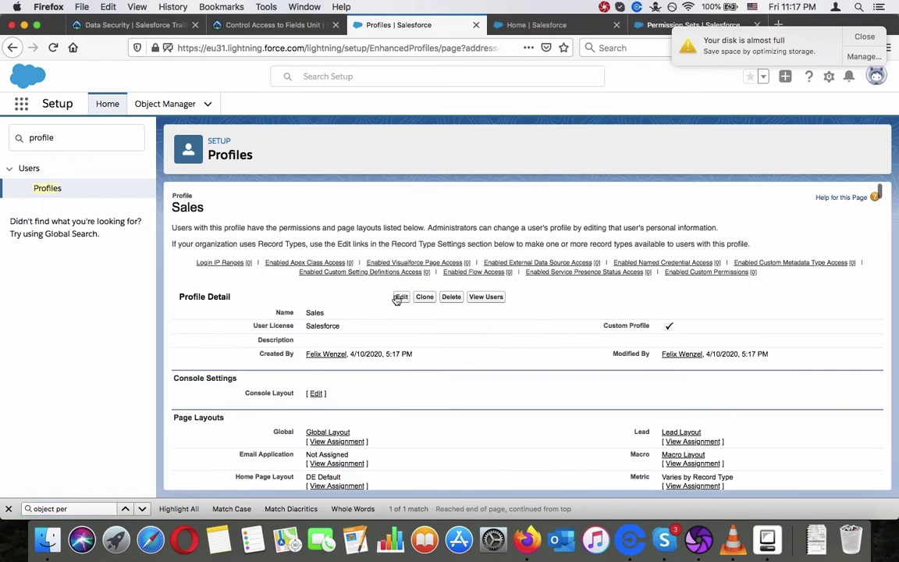
# Step: Open the Sales profile for editing and remove the Delete permission on Accounts under Standard Object Permissions
pyautogui.click(400, 297)
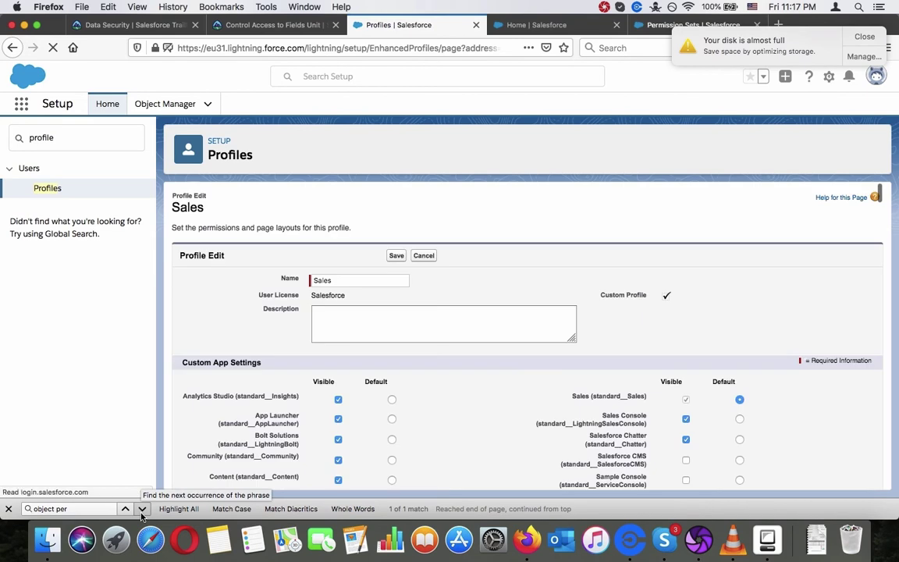
pyautogui.click(142, 512)
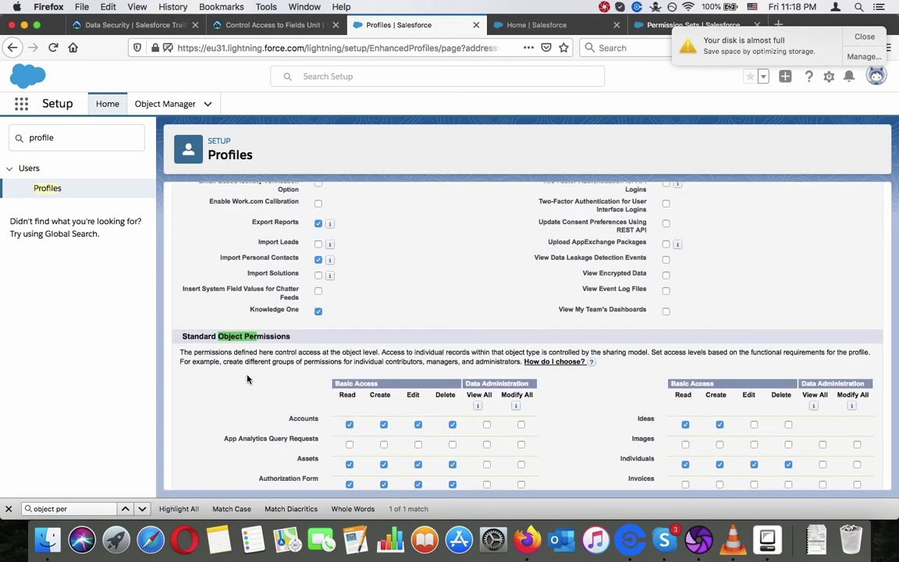
pyautogui.scroll(-2, 247, 380)
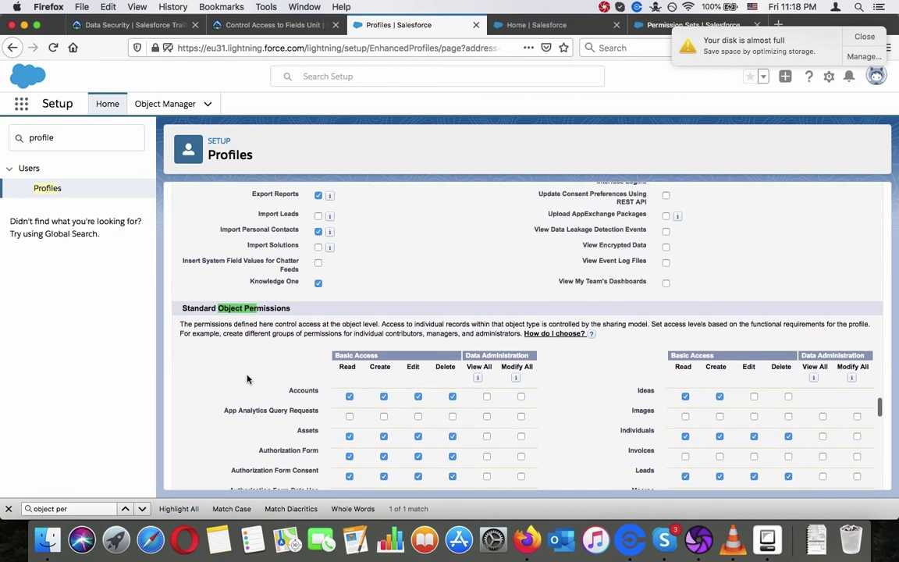
pyautogui.click(256, 26)
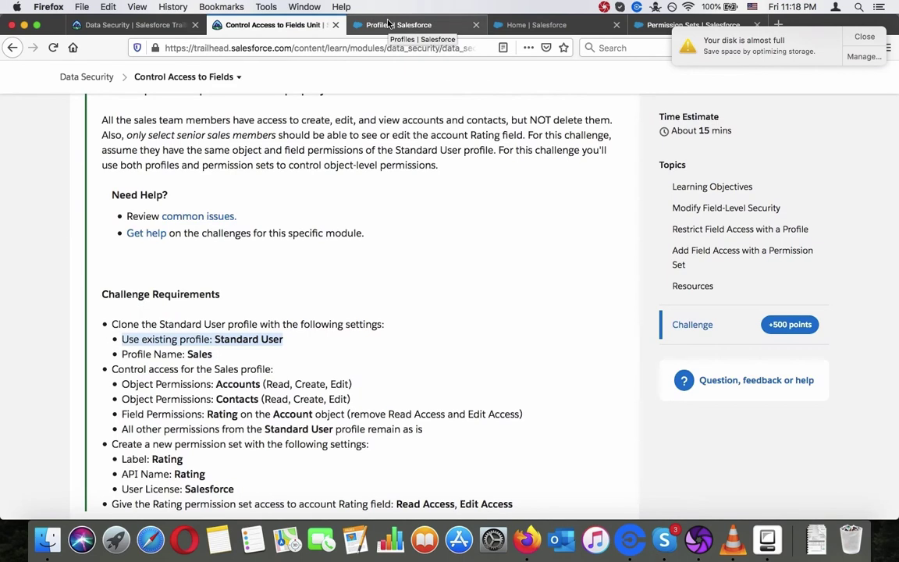
pyautogui.click(388, 25)
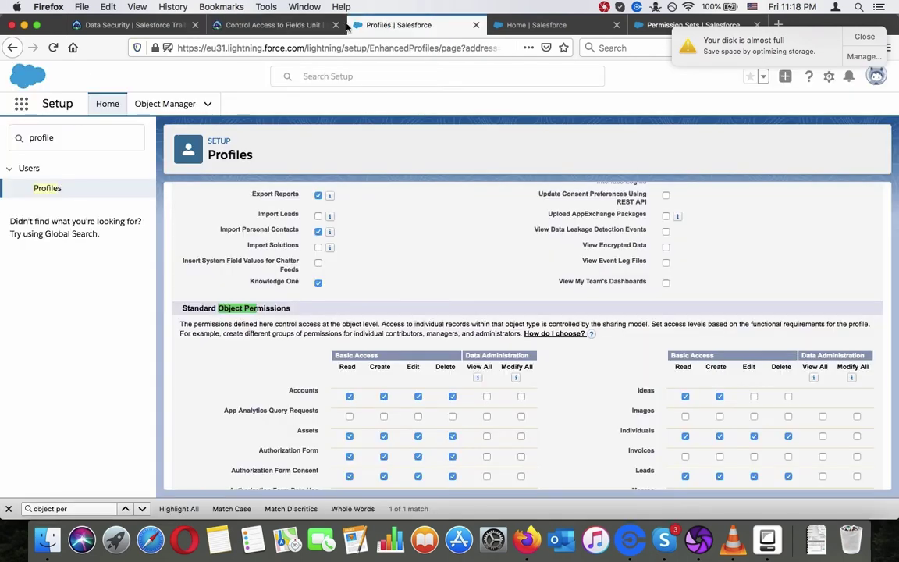
pyautogui.click(273, 25)
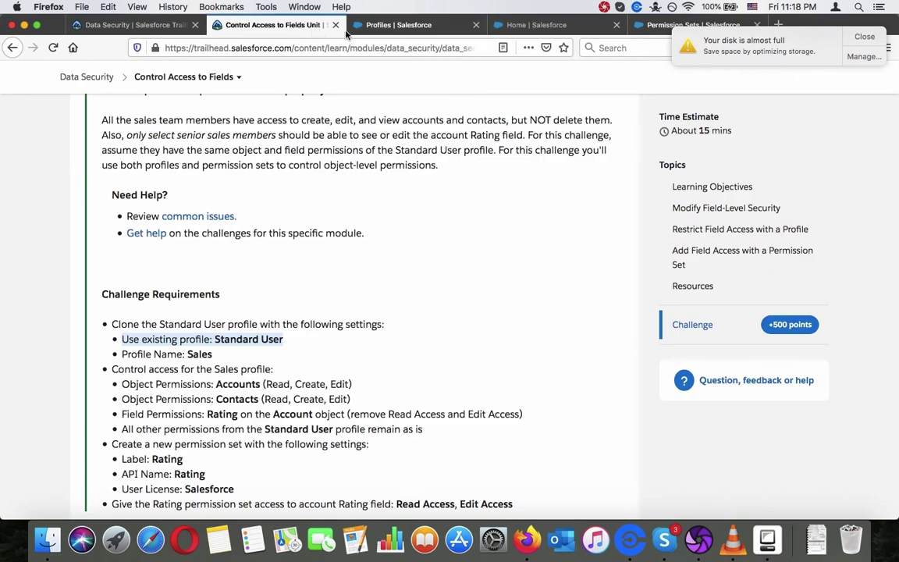
pyautogui.click(394, 25)
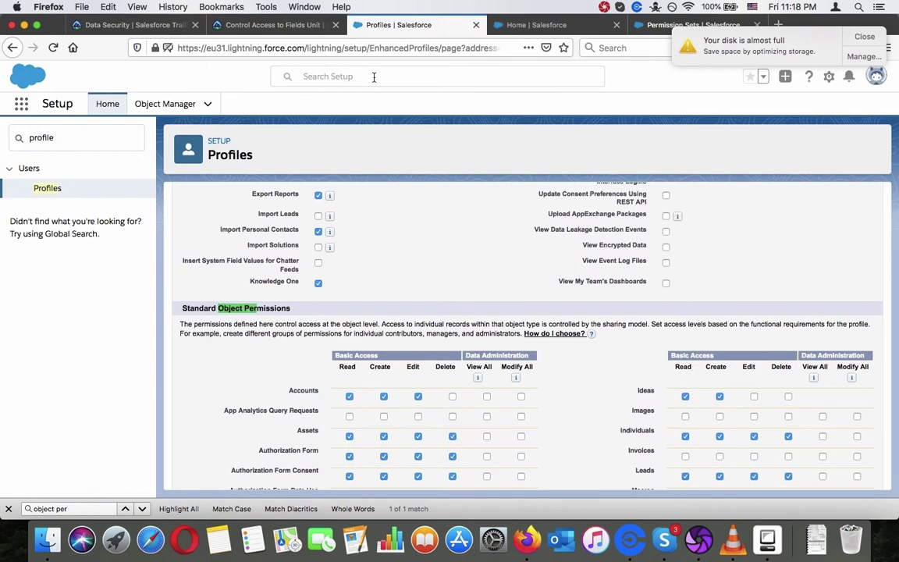
# Step: Remove the Delete permission on Contacts in the Sales profile and acknowledge the cascade delete warning
pyautogui.click(316, 31)
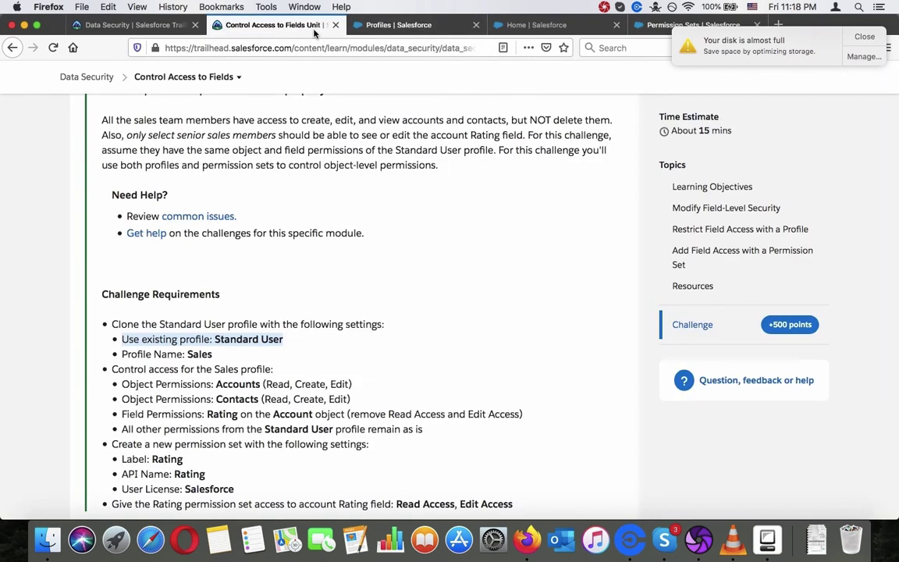
pyautogui.click(363, 31)
pyautogui.scroll(-5, 370, 227)
pyautogui.scroll(-3, 356, 253)
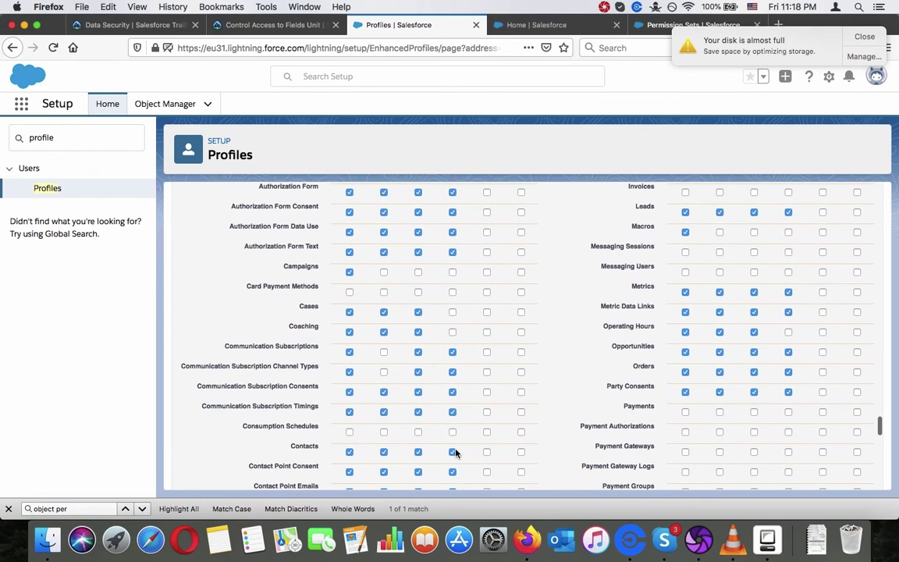
pyautogui.click(453, 452)
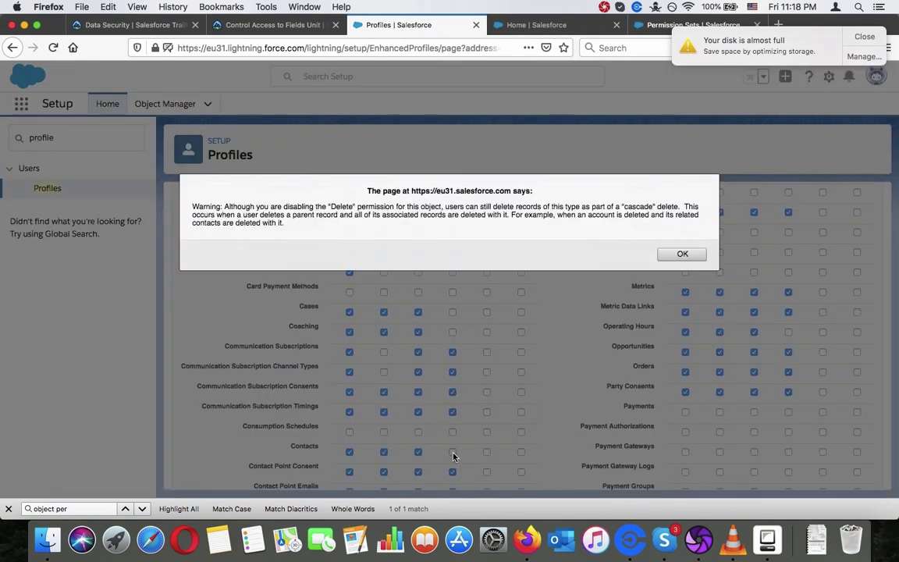
pyautogui.click(696, 257)
# Step: Check the challenge's field permission requirement and search the Sales profile edit page for "rating"
pyautogui.click(273, 25)
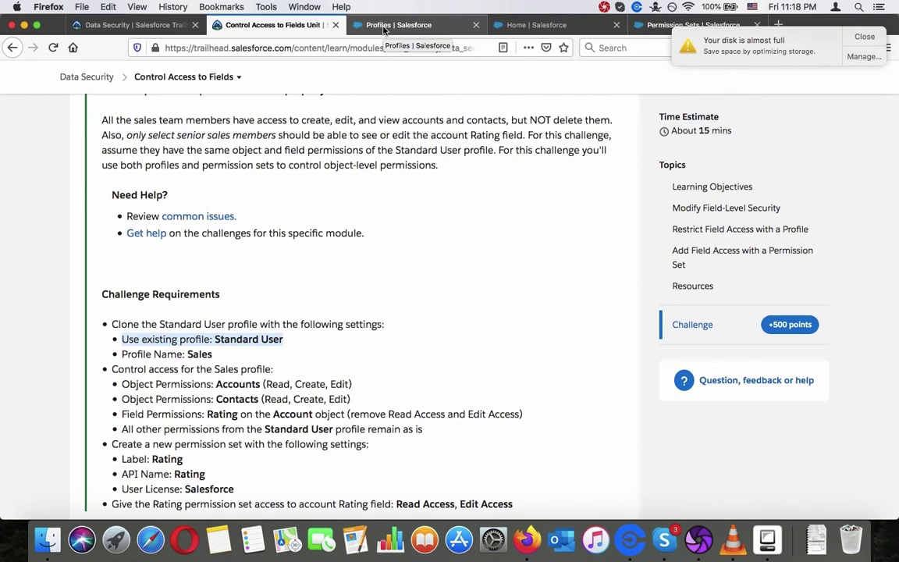
pyautogui.click(383, 26)
pyautogui.scroll(1, 380, 261)
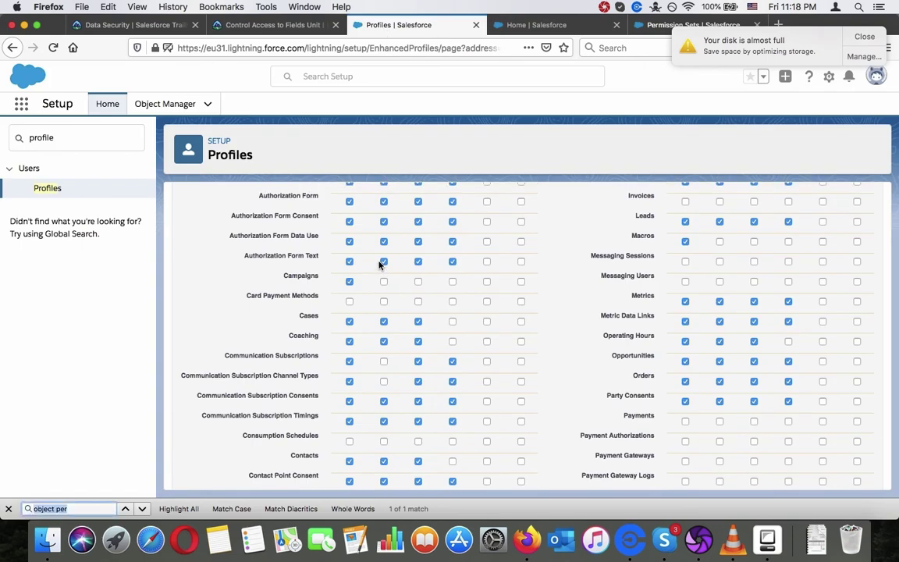
pyautogui.write('rating')
pyautogui.press('Return')
pyautogui.press('Return')
pyautogui.press('Return')
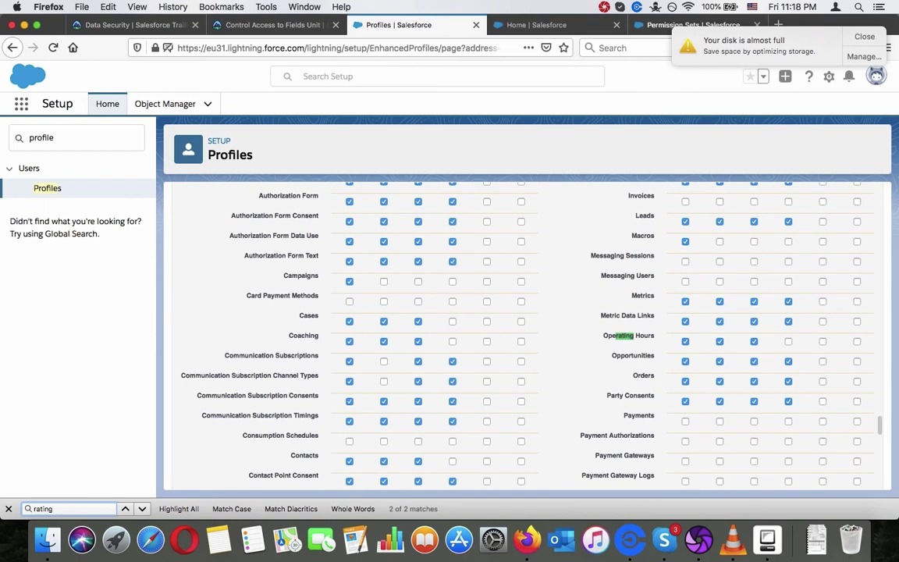
# Step: Finish the "rating" search on the Sales profile edit page and save the profile
pyautogui.press('Return')
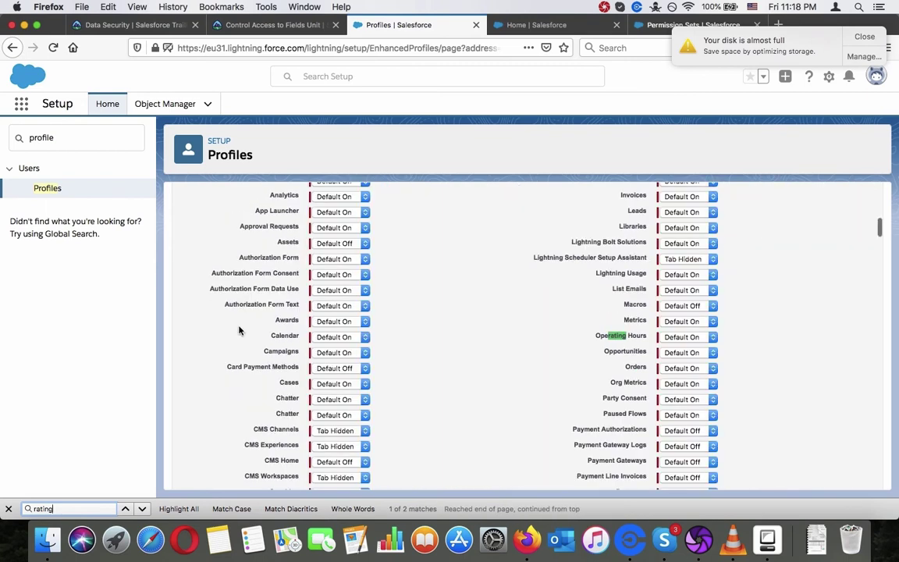
pyautogui.click(7, 509)
pyautogui.scroll(15, 393, 367)
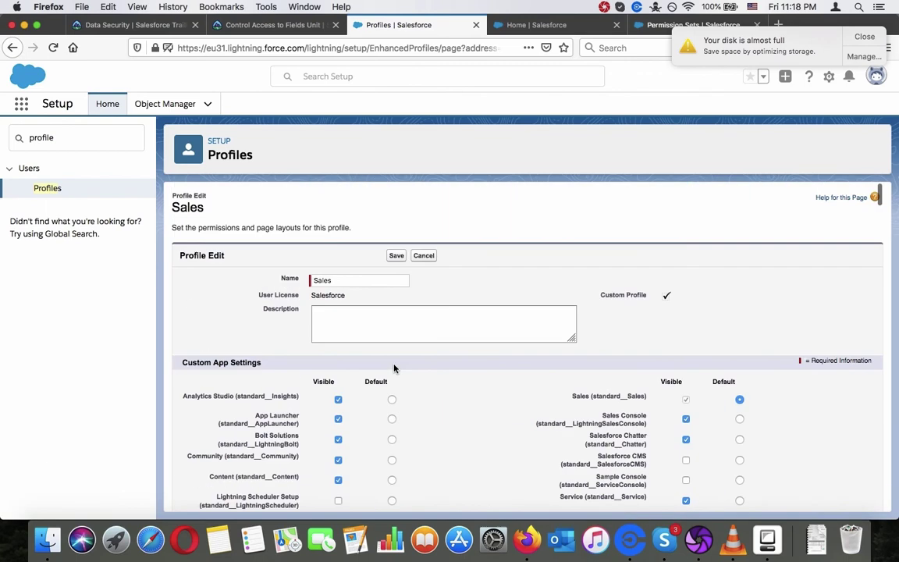
pyautogui.click(403, 256)
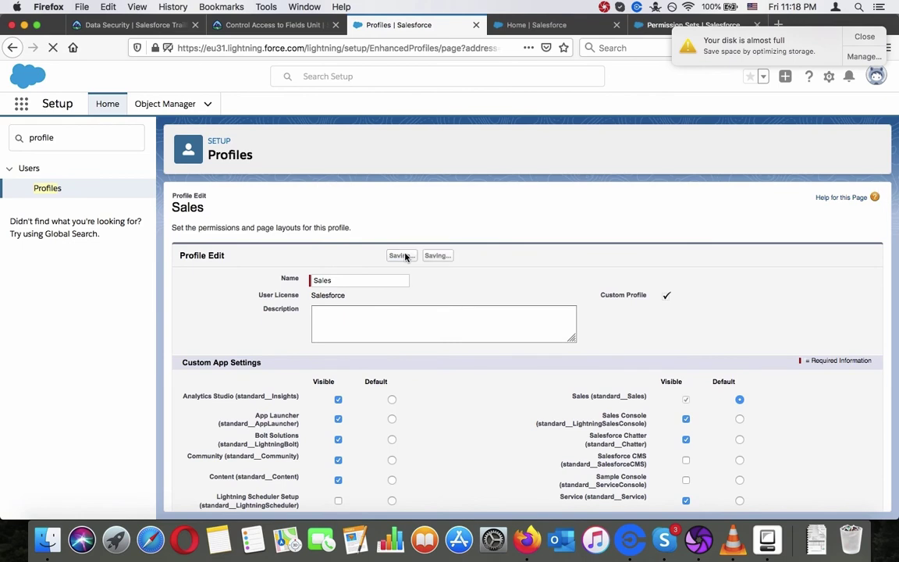
# Step: Check the challenge requirements and examine the Standard Object Permissions section of the saved Sales profile
pyautogui.click(263, 25)
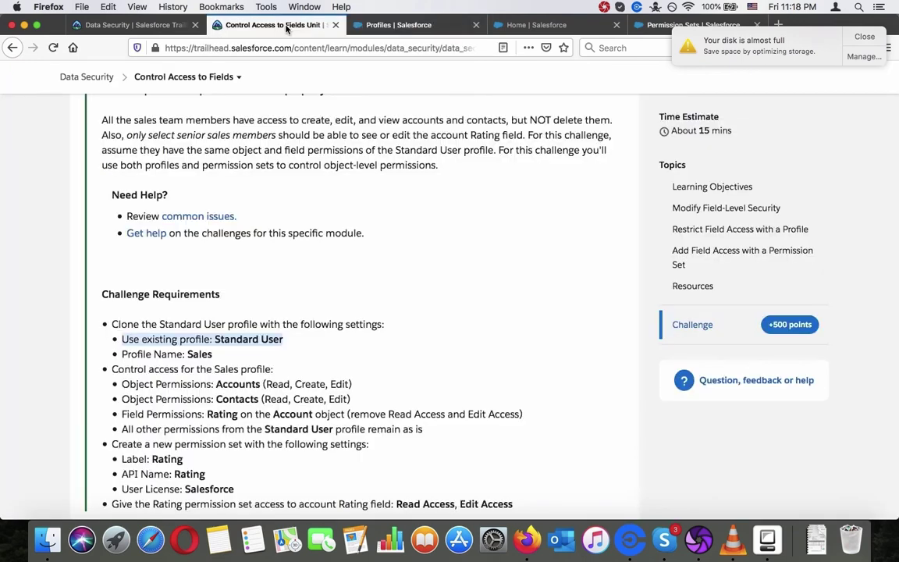
pyautogui.click(417, 26)
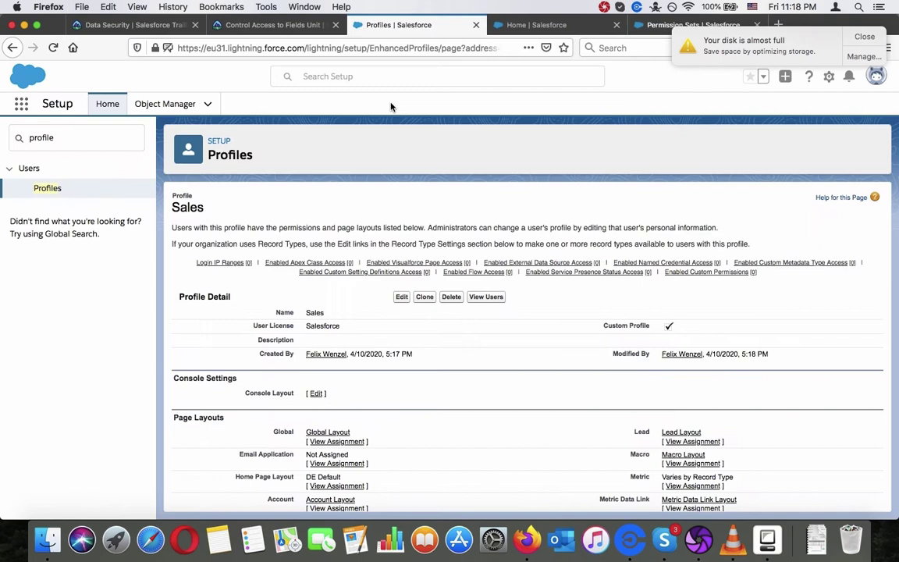
pyautogui.scroll(-15, 354, 244)
pyautogui.scroll(-20, 354, 244)
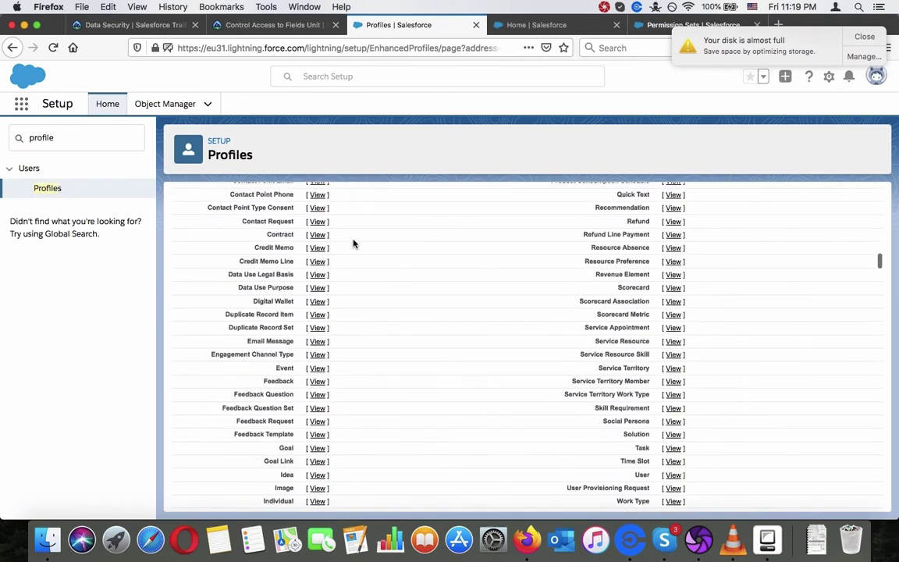
pyautogui.scroll(-15, 353, 243)
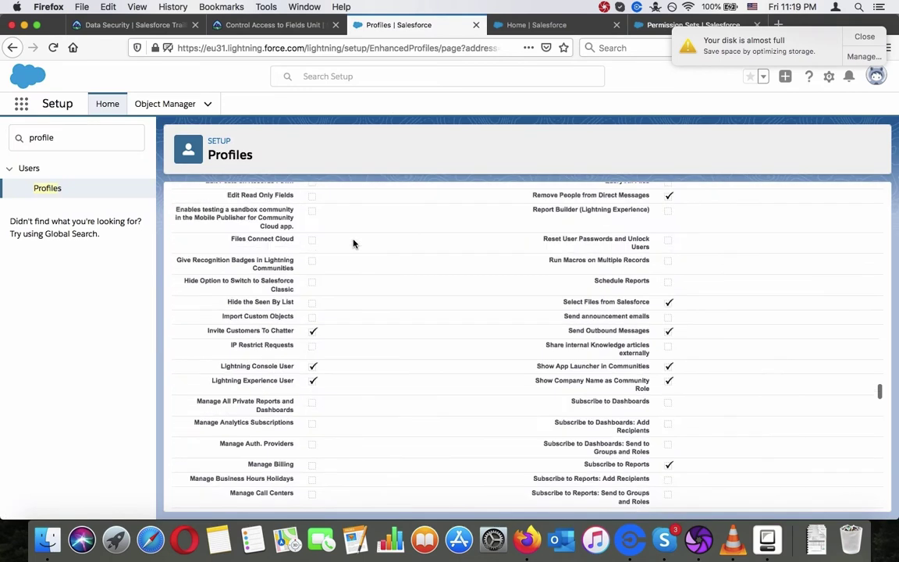
pyautogui.scroll(4, 353, 244)
pyautogui.scroll(-15, 354, 244)
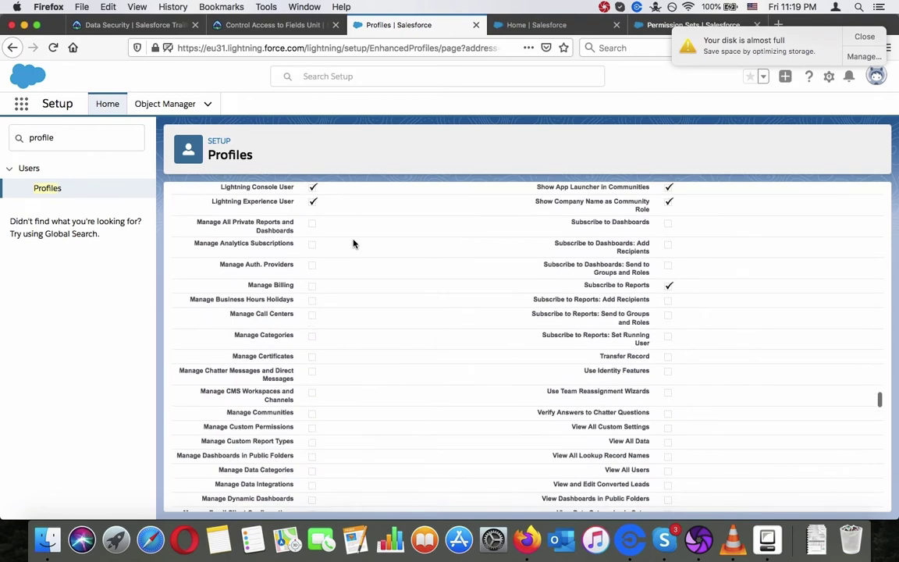
pyautogui.scroll(1, 353, 243)
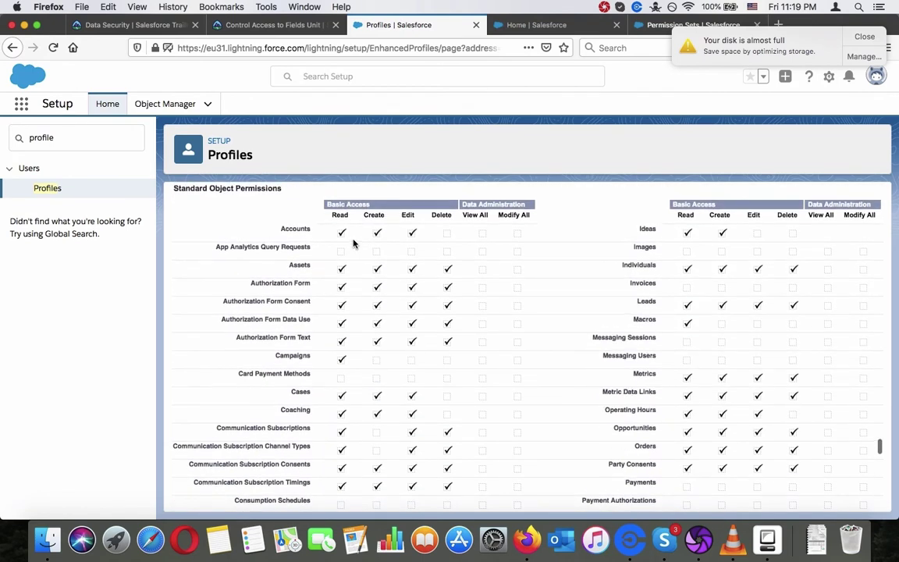
# Step: Compare the Sales profile's account and contact permissions with the Trailhead challenge requirements
pyautogui.click(269, 24)
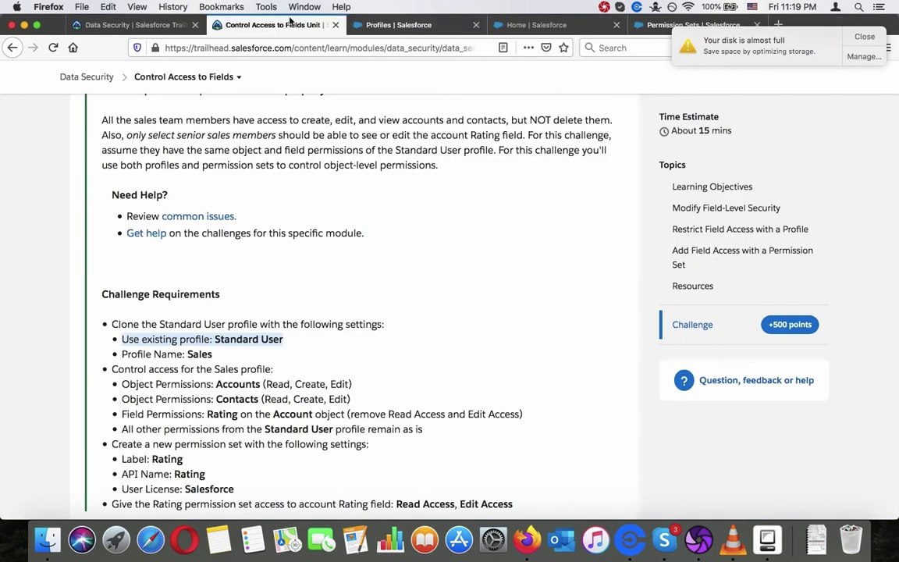
pyautogui.click(383, 26)
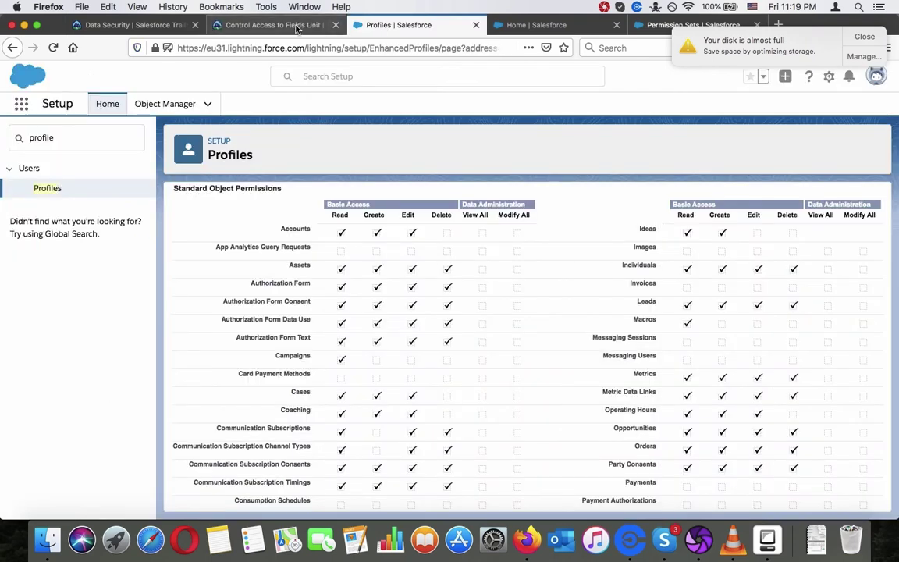
pyautogui.hotkey('ctrl', 'shift', 'Tab')
pyautogui.click(395, 29)
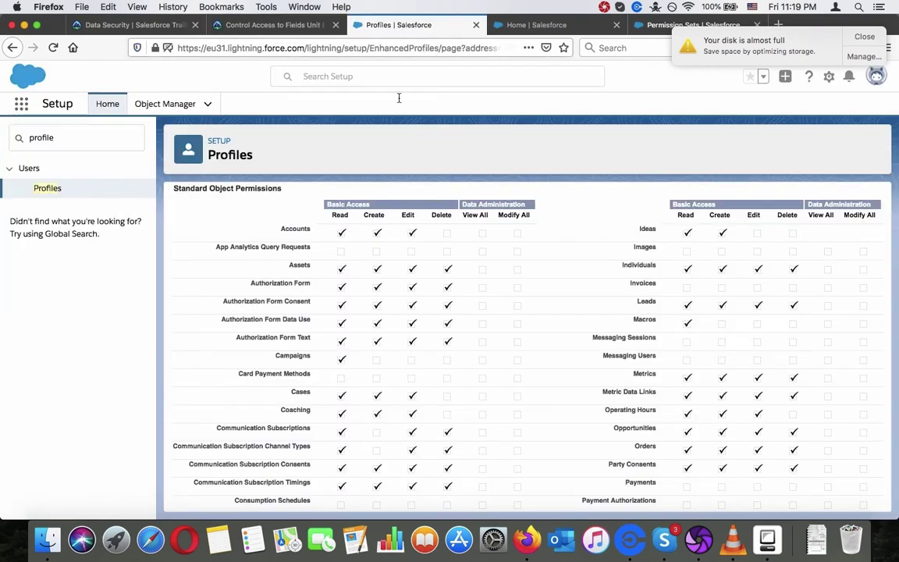
pyautogui.scroll(1, 372, 235)
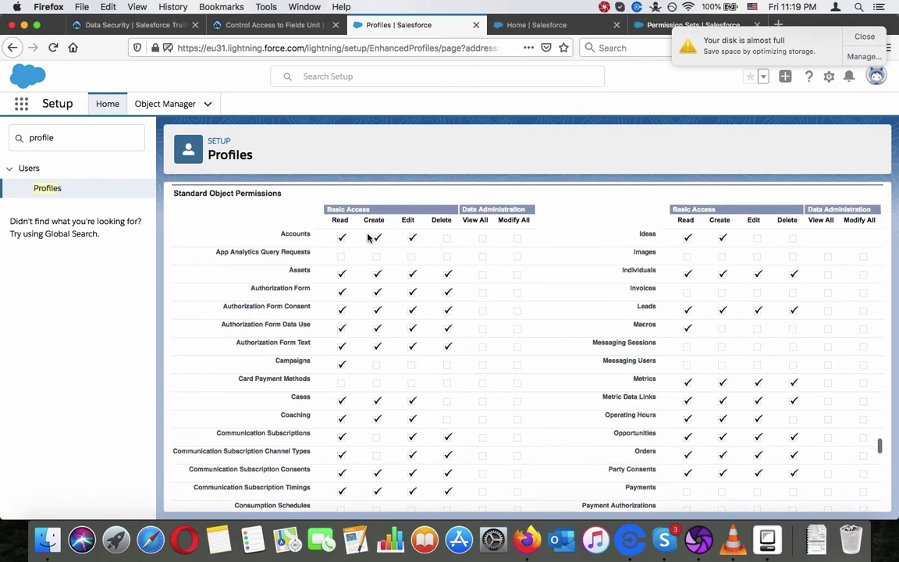
pyautogui.click(299, 26)
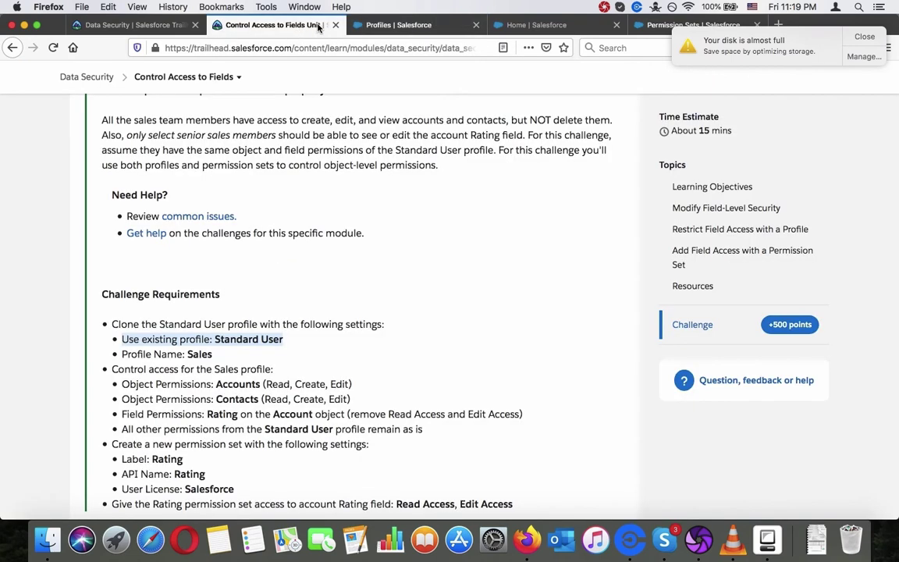
pyautogui.click(398, 25)
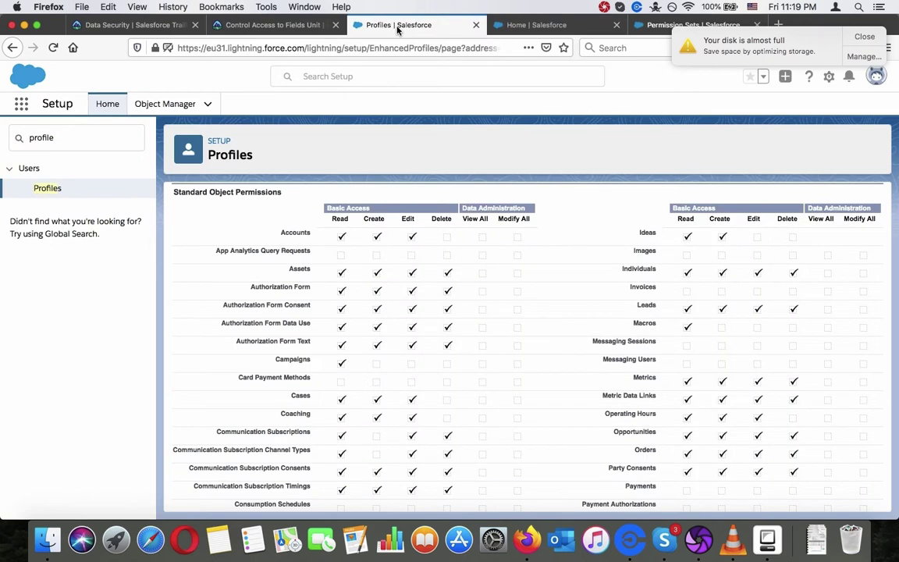
pyautogui.click(276, 29)
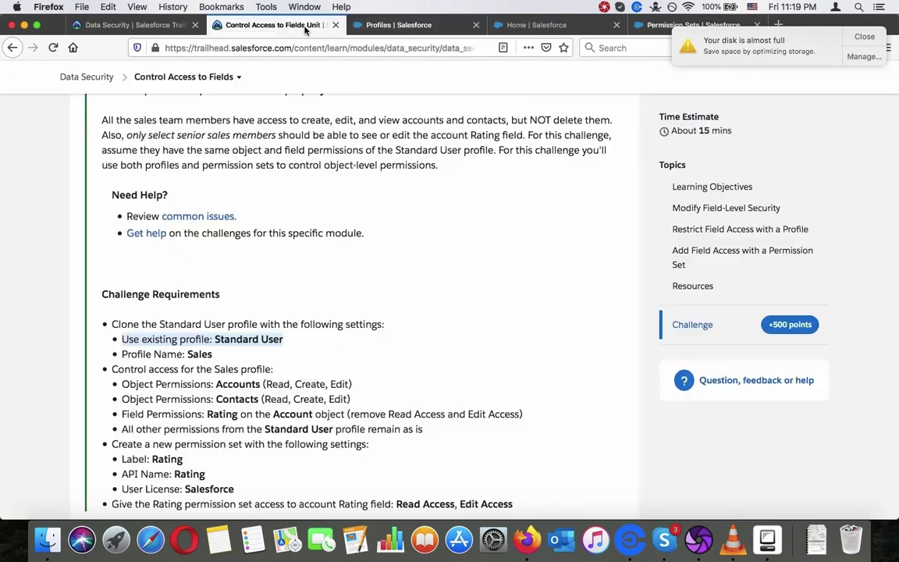
pyautogui.click(374, 31)
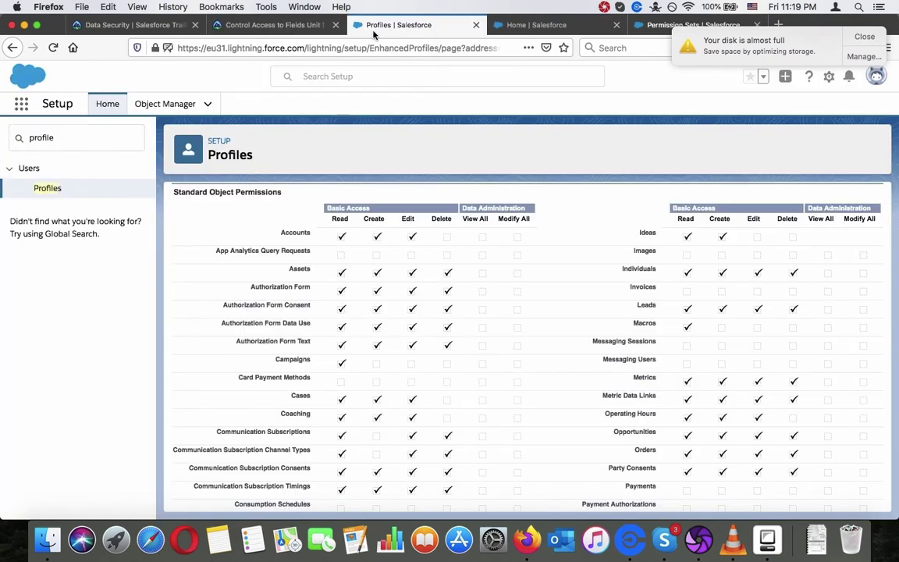
# Step: Open the Rating field from the Account object's Fields & Relationships, checking the challenge's field permission requirement
pyautogui.click(173, 104)
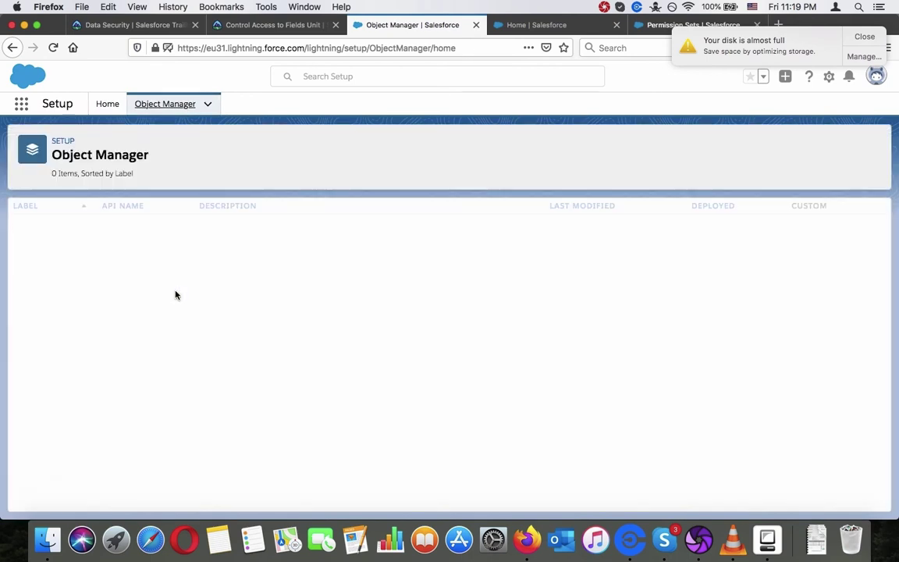
pyautogui.click(35, 227)
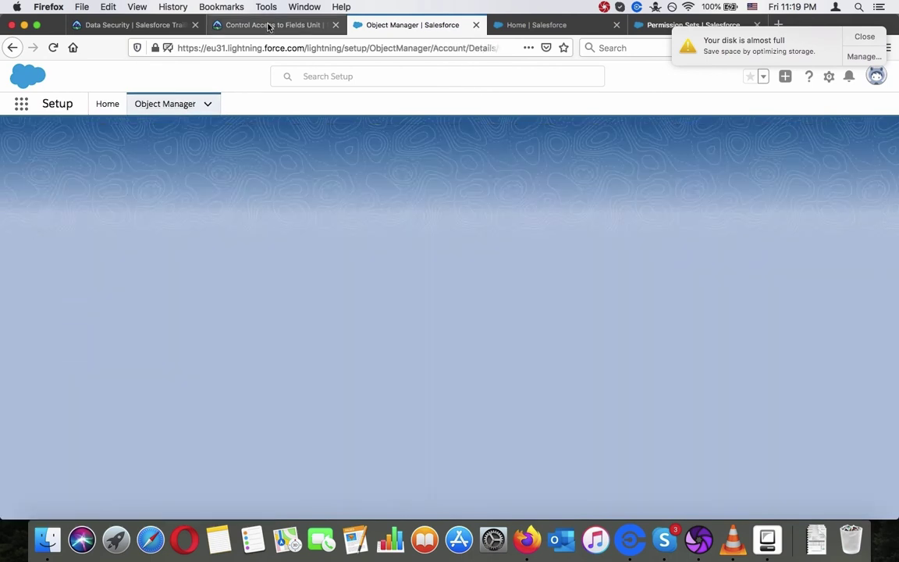
pyautogui.click(269, 24)
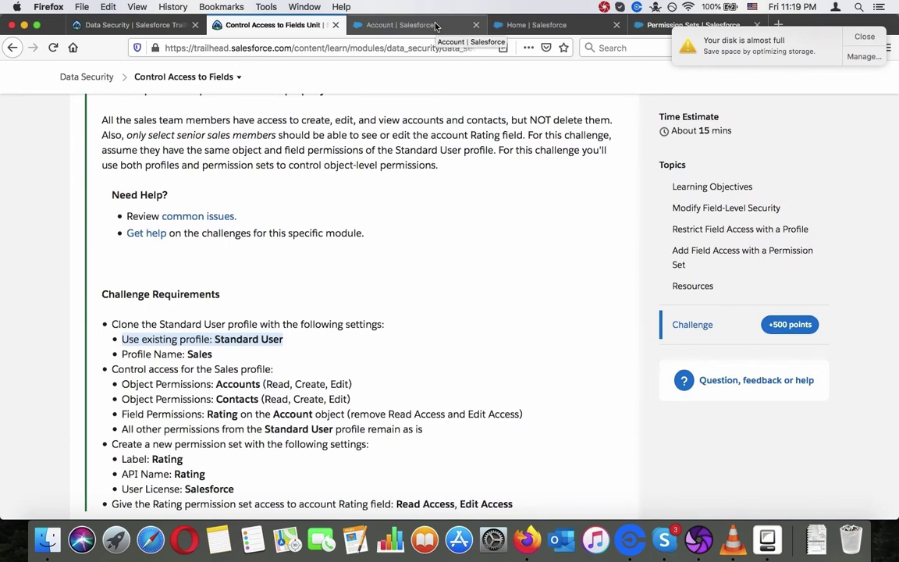
pyautogui.click(435, 27)
pyautogui.click(55, 227)
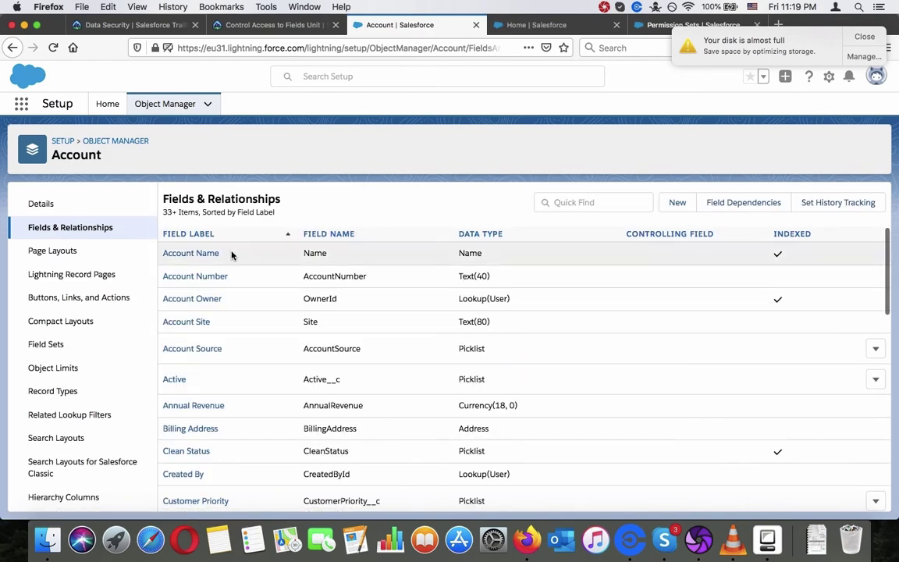
pyautogui.scroll(-10, 195, 341)
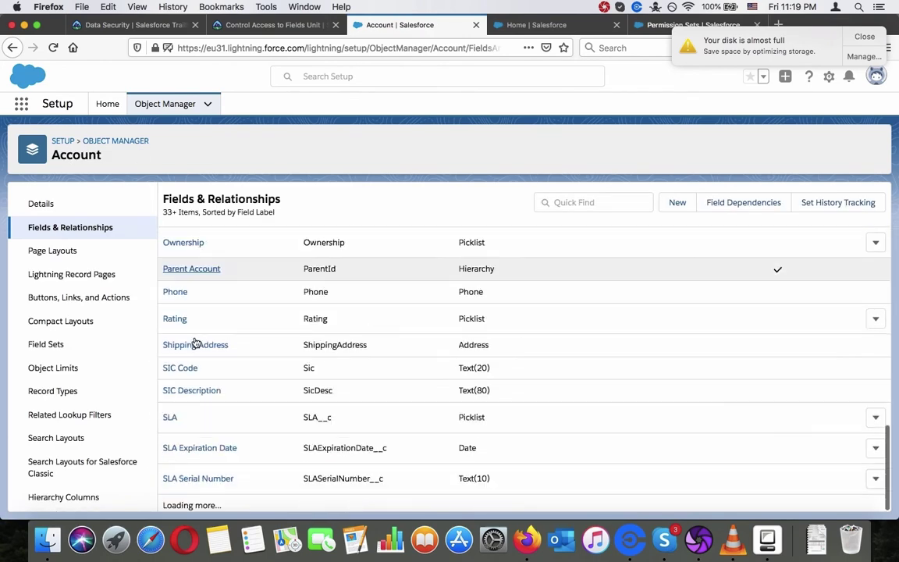
pyautogui.click(174, 346)
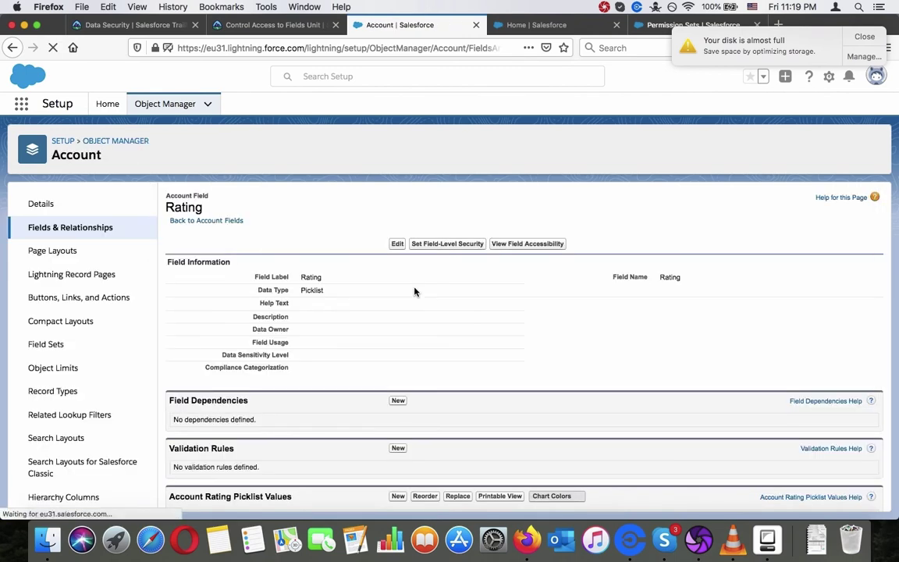
# Step: Examine the Rating field's field-level security by profile against the challenge requirement, and return to the field's detail page
pyautogui.click(446, 245)
pyautogui.click(273, 24)
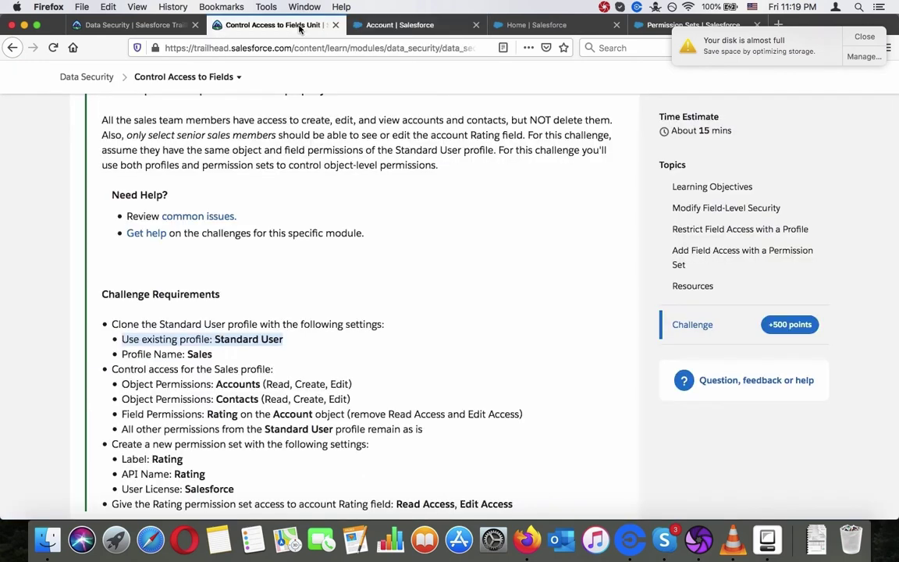
pyautogui.click(403, 26)
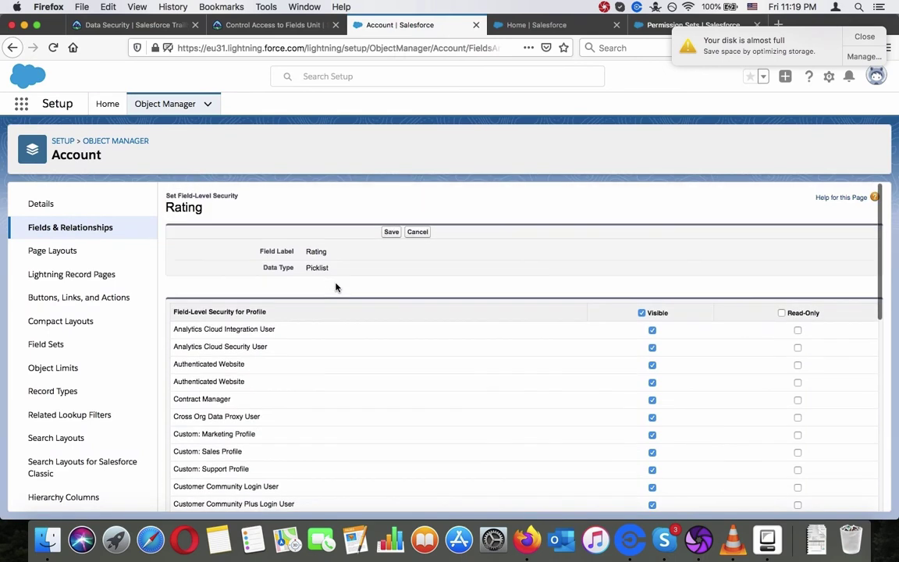
pyautogui.scroll(-10, 336, 287)
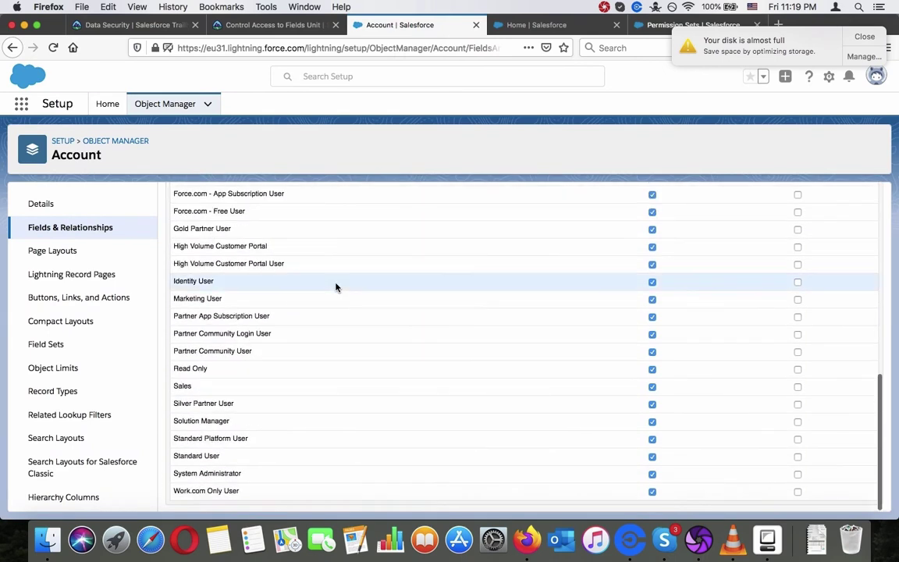
pyautogui.scroll(10, 335, 287)
pyautogui.scroll(-10, 321, 252)
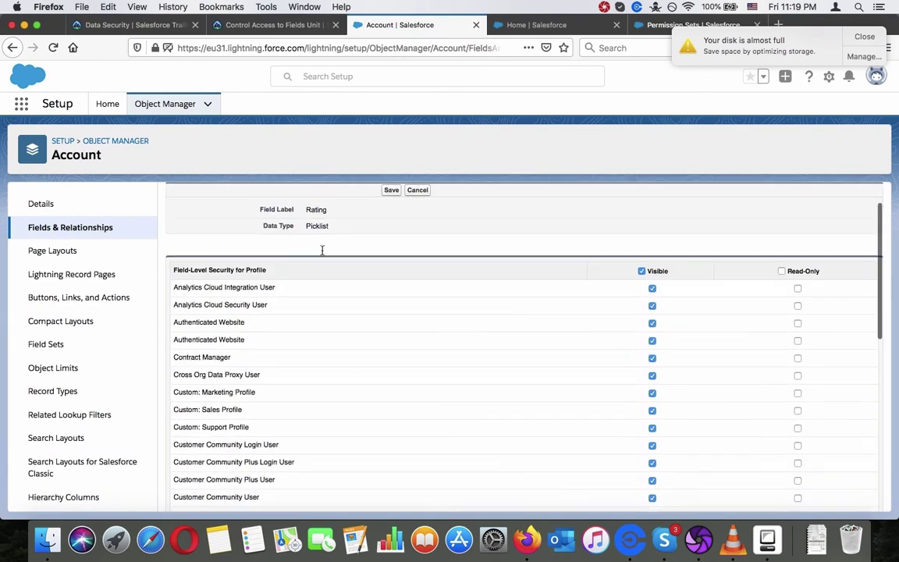
pyautogui.scroll(10, 321, 252)
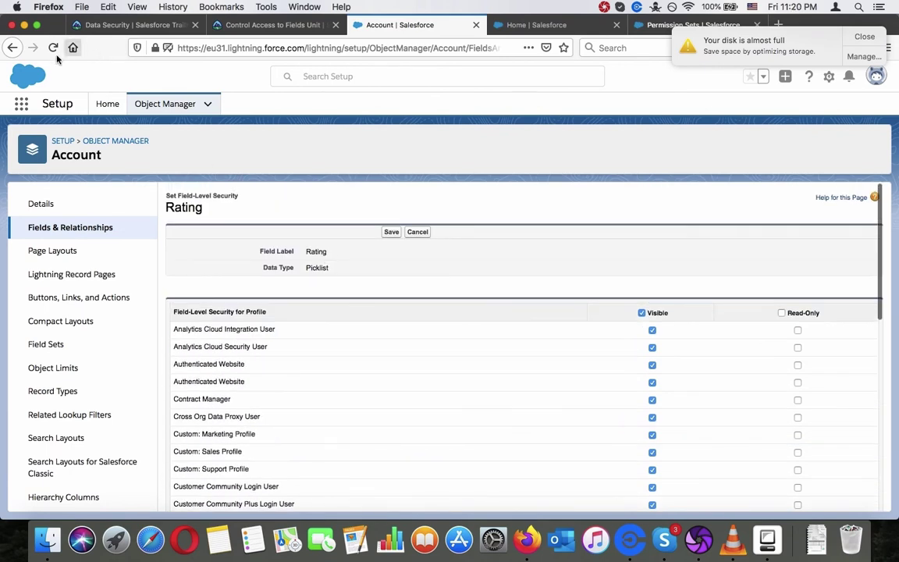
pyautogui.click(12, 48)
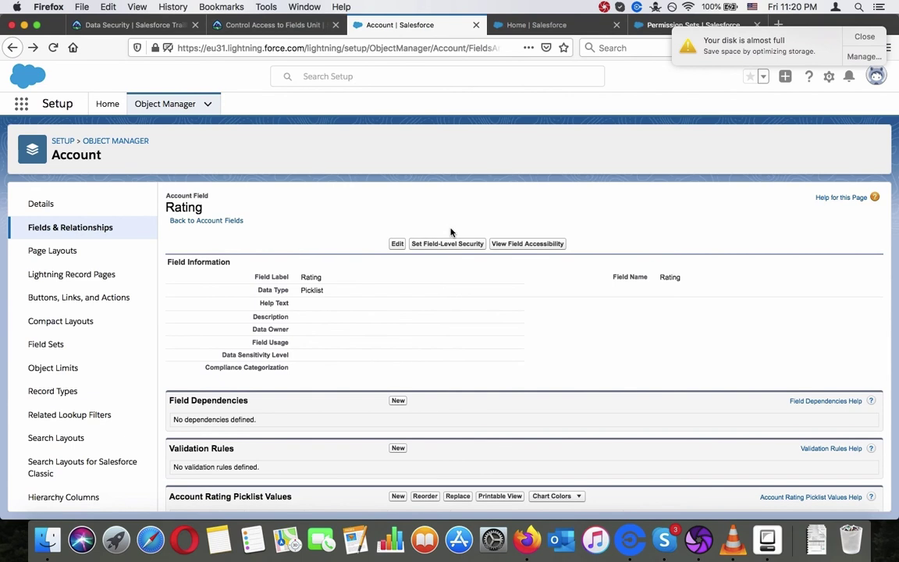
# Step: Display the field accessibility of the Account object's Rating field and locate the Sales profile's entry
pyautogui.scroll(-3, 515, 247)
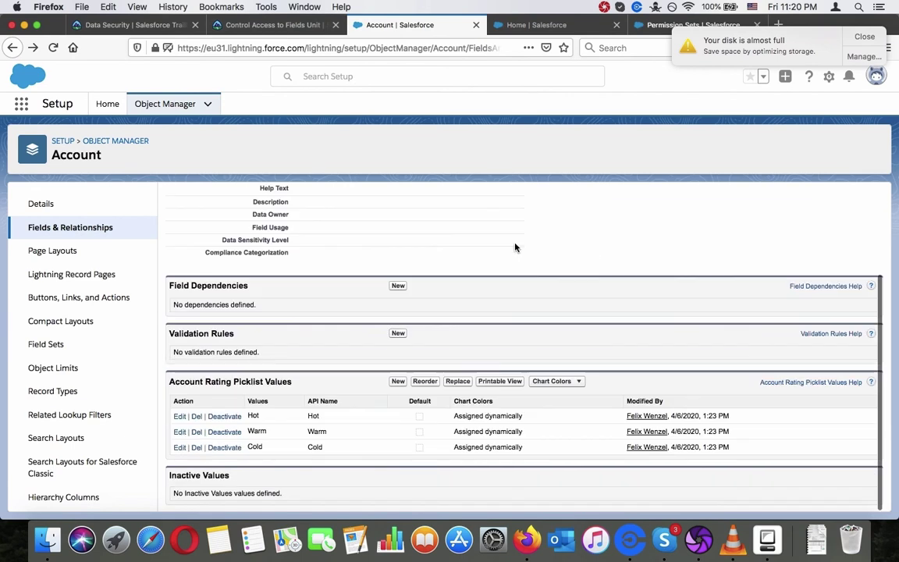
pyautogui.scroll(3, 515, 248)
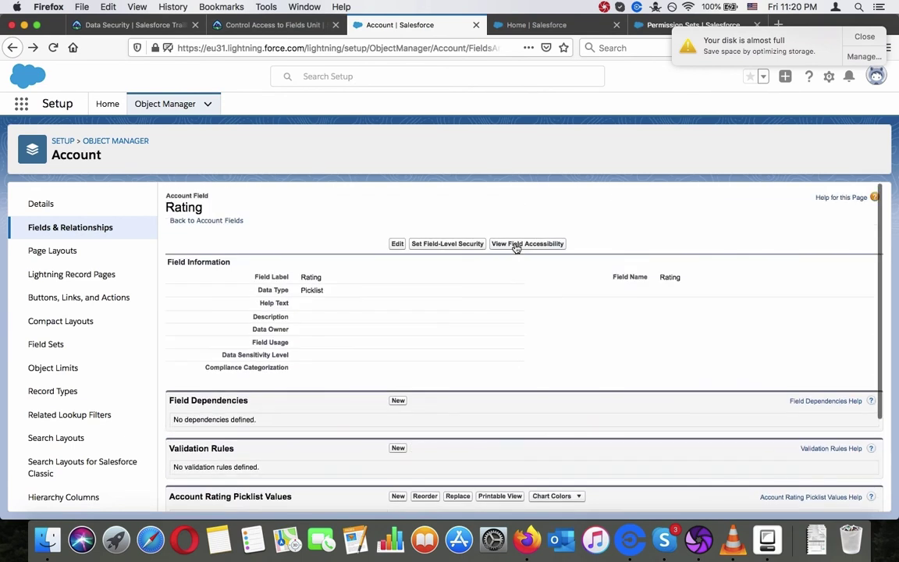
pyautogui.click(515, 246)
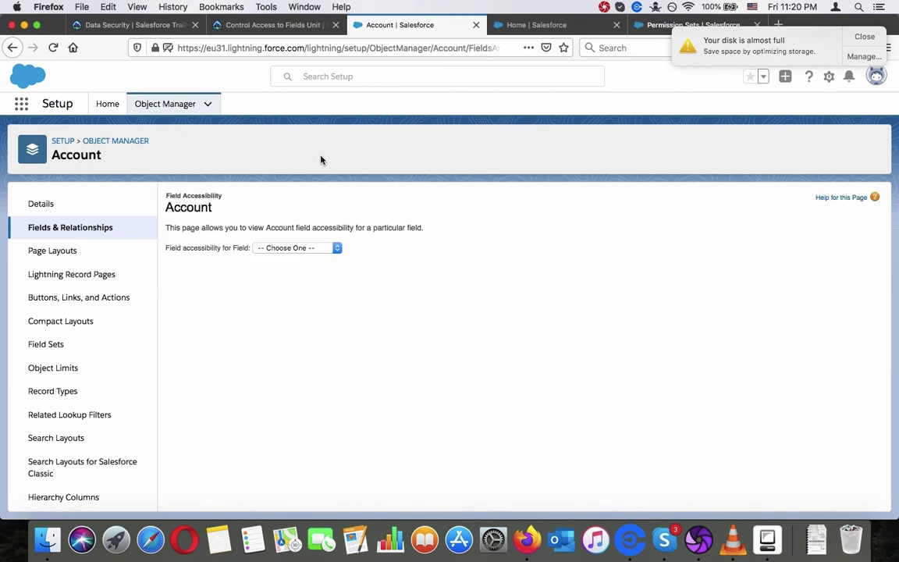
pyautogui.click(289, 249)
pyautogui.scroll(-5, 281, 331)
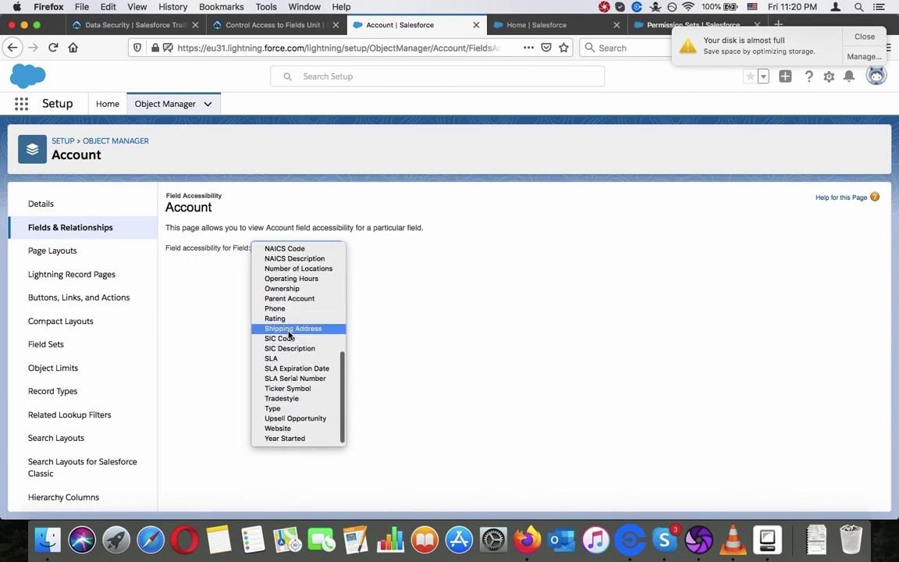
pyautogui.click(288, 319)
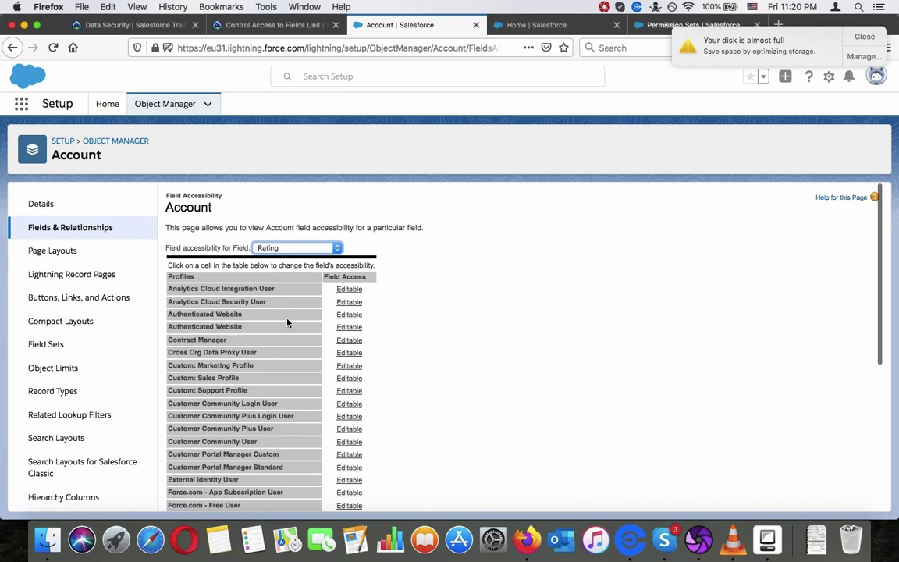
pyautogui.scroll(-5, 287, 322)
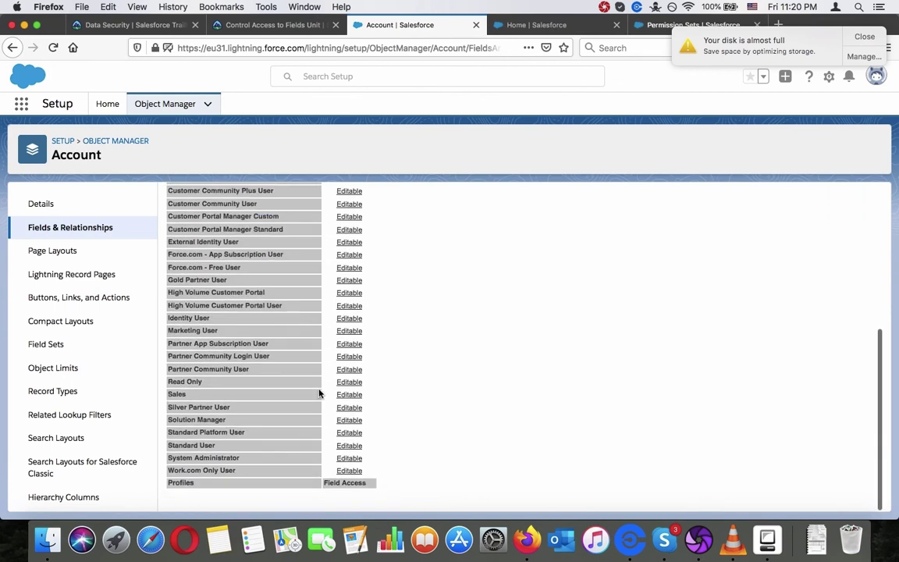
# Step: Open the Sales profile's access settings for the Account Rating field and compare them with the Trailhead field permission requirement
pyautogui.click(348, 402)
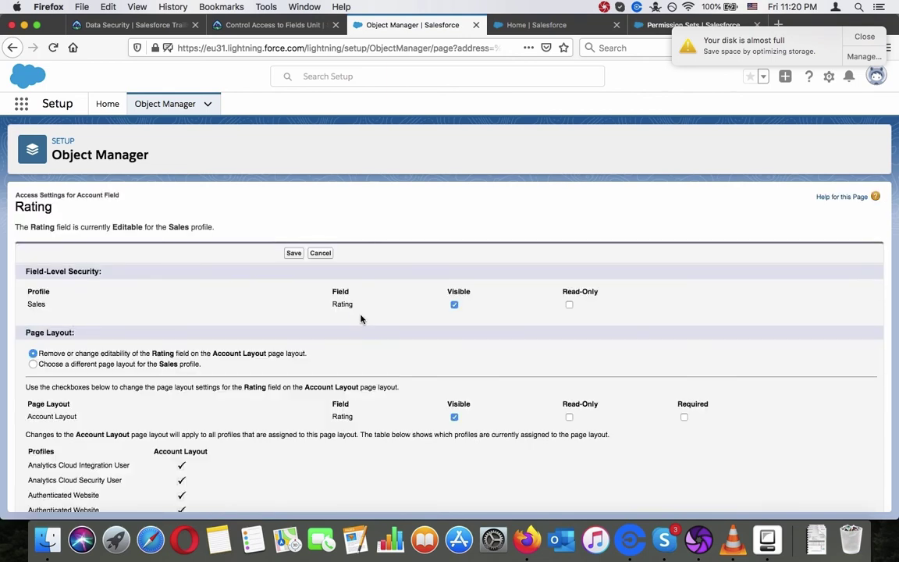
pyautogui.scroll(-5, 361, 318)
pyautogui.scroll(5, 361, 319)
pyautogui.scroll(-10, 360, 318)
pyautogui.scroll(10, 361, 318)
pyautogui.click(454, 304)
pyautogui.click(455, 305)
pyautogui.click(273, 25)
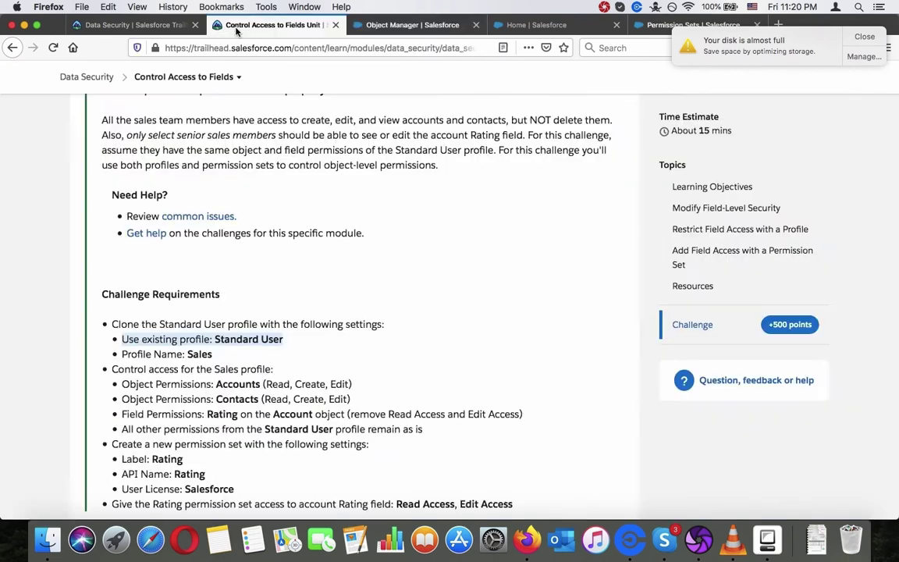
pyautogui.click(377, 25)
# Step: Make the Account Rating field not visible for the Sales profile and on the Account Layout page layout, and save the access settings
pyautogui.click(304, 248)
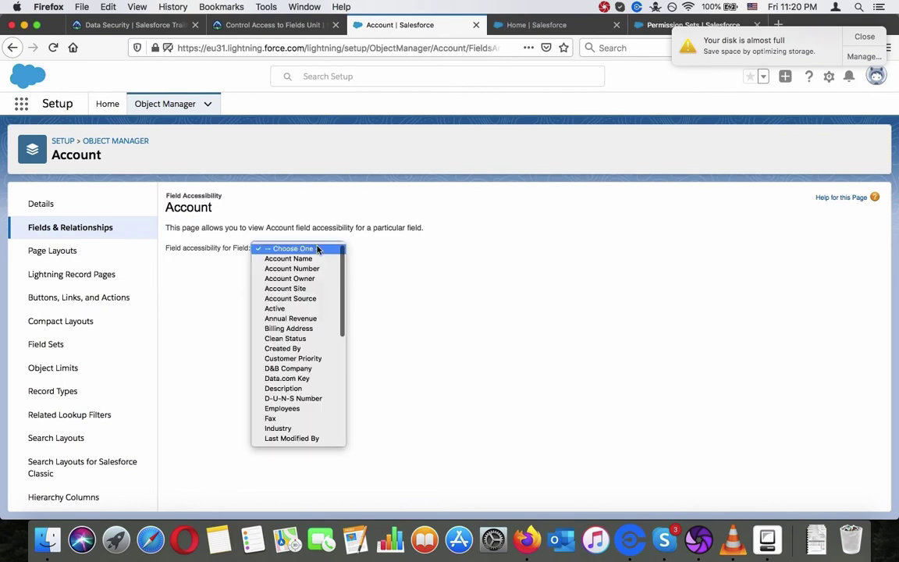
pyautogui.scroll(-5, 299, 343)
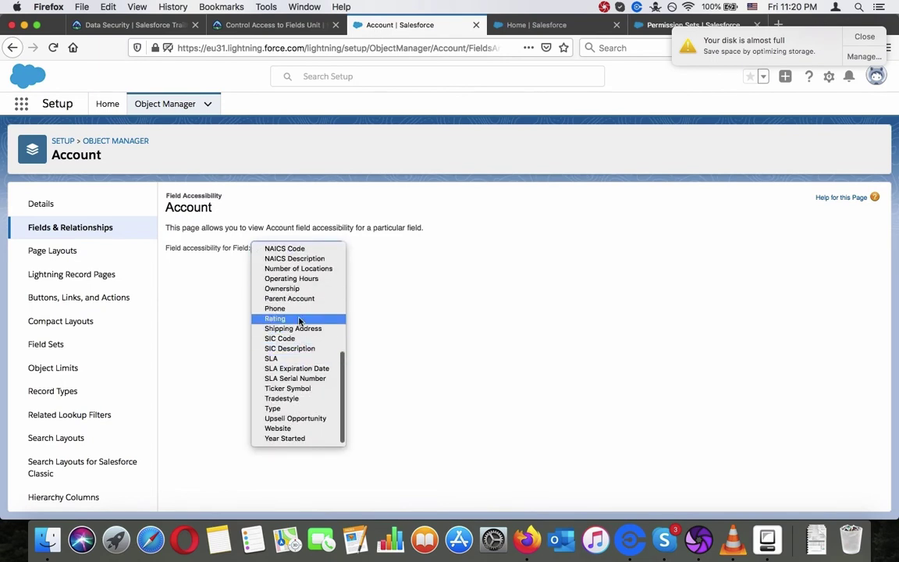
pyautogui.click(298, 319)
pyautogui.scroll(-5, 299, 320)
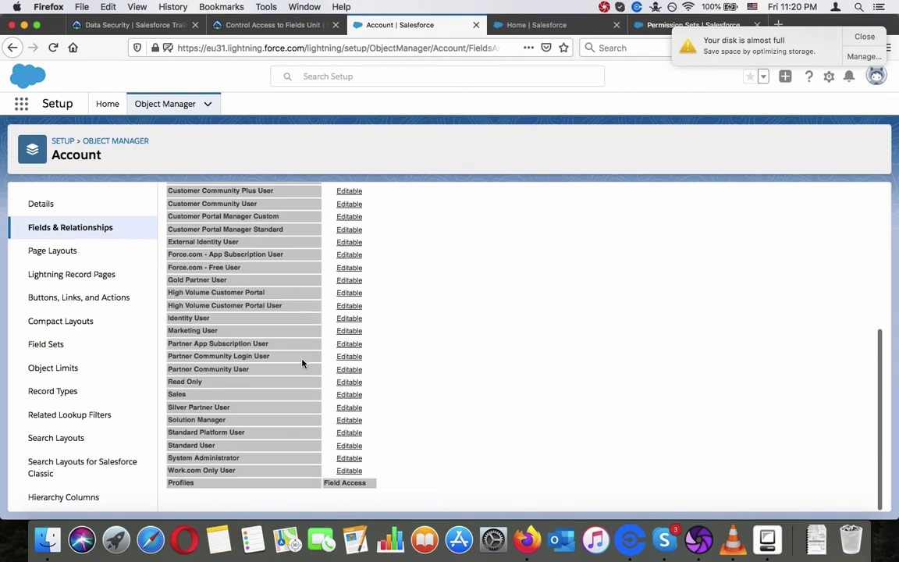
pyautogui.click(353, 403)
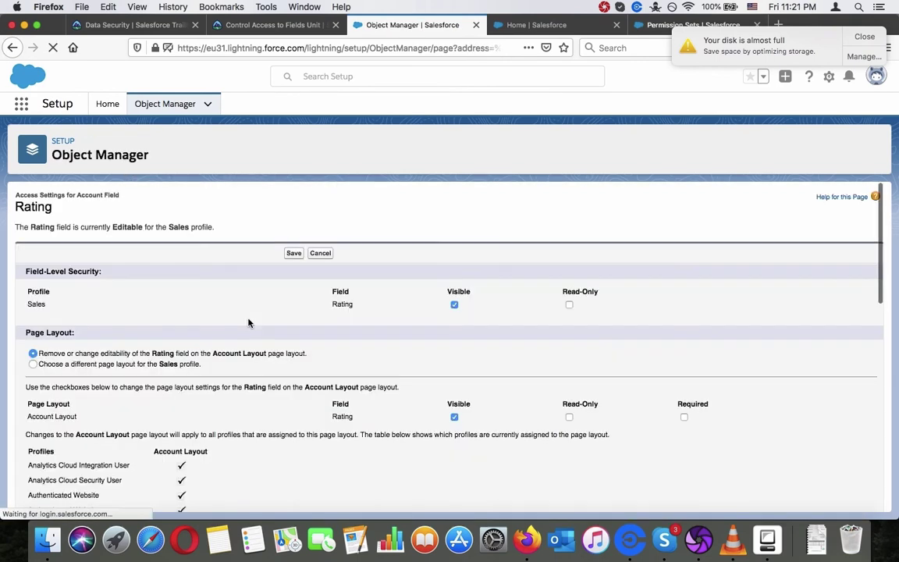
pyautogui.scroll(-4, 249, 321)
pyautogui.scroll(4, 249, 321)
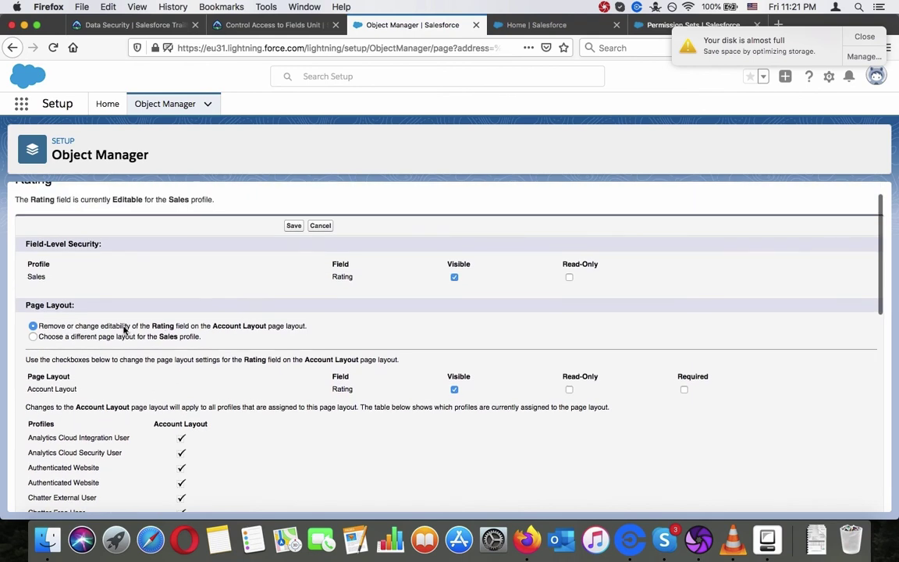
pyautogui.click(33, 336)
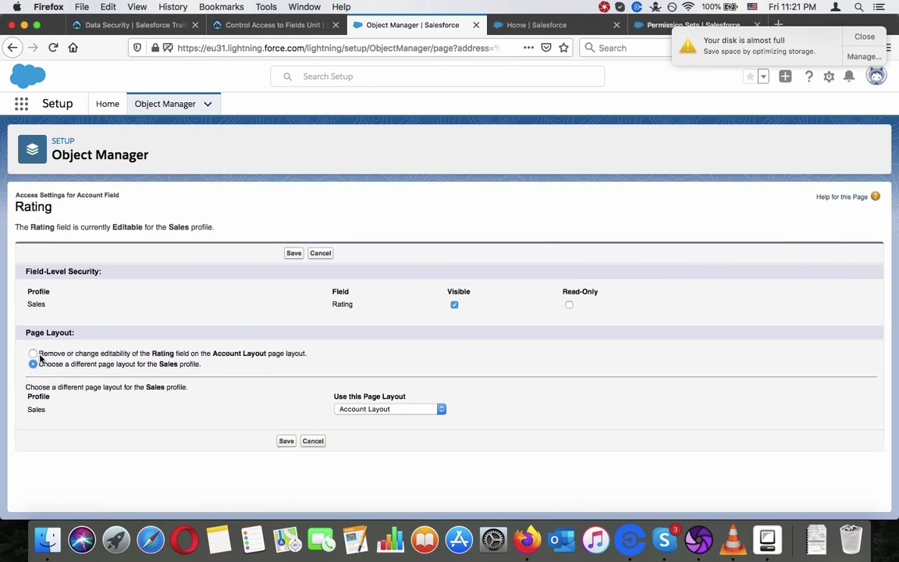
pyautogui.click(37, 355)
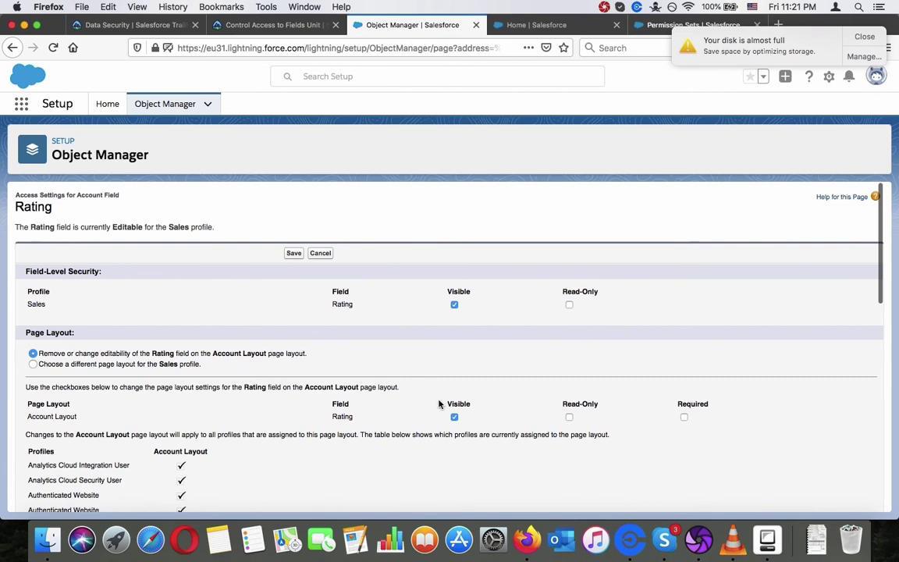
pyautogui.click(454, 418)
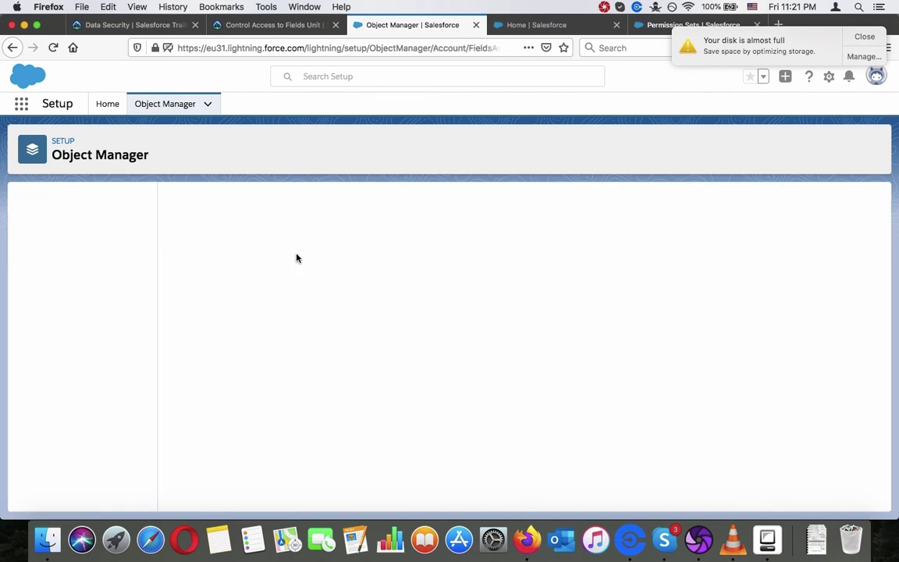
# Step: Recheck the challenge requirements and display the Account Rating field's accessibility again, down to the Sales profile's entry
pyautogui.click(264, 29)
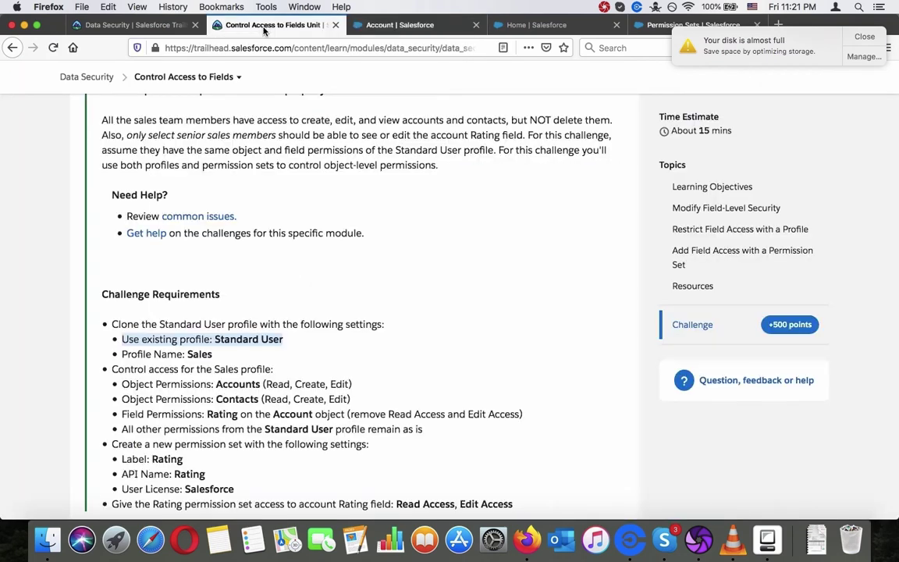
pyautogui.click(372, 28)
pyautogui.hotkey('ctrl', 'shift', 'Tab')
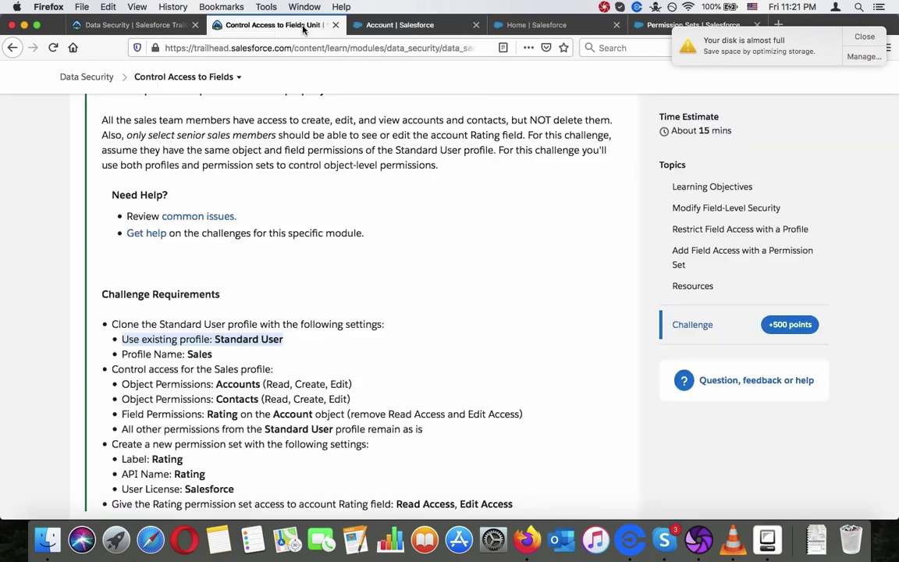
pyautogui.click(377, 29)
pyautogui.click(312, 250)
pyautogui.scroll(-10, 305, 335)
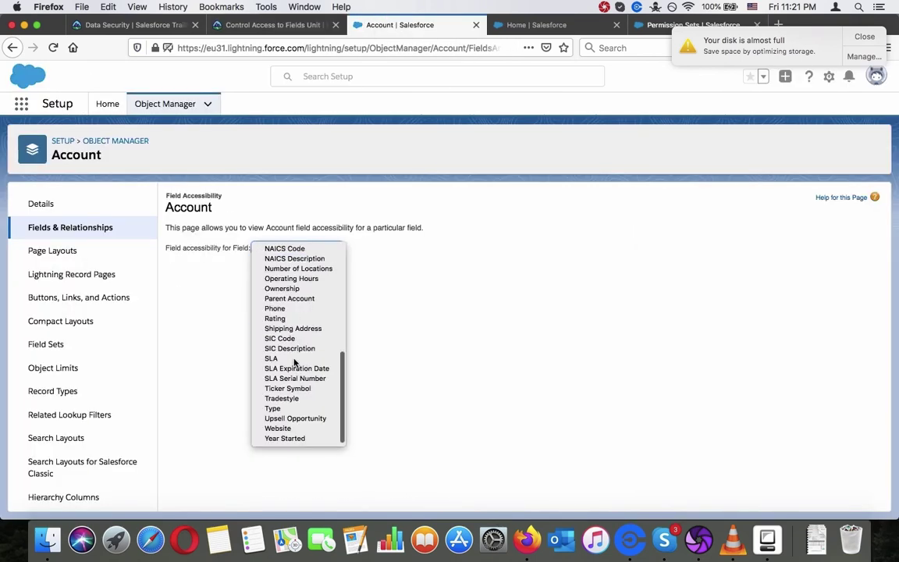
pyautogui.scroll(2, 294, 355)
pyautogui.click(294, 335)
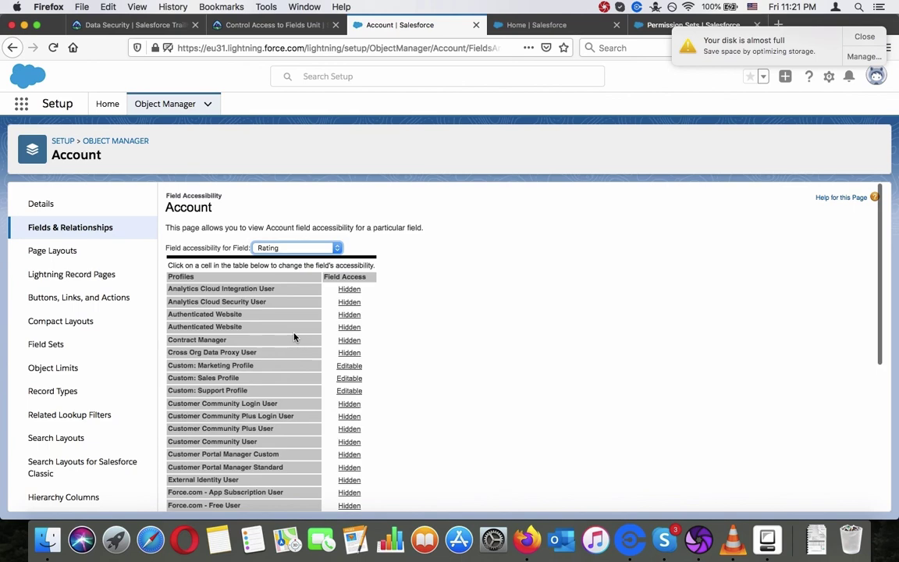
pyautogui.scroll(-6, 294, 337)
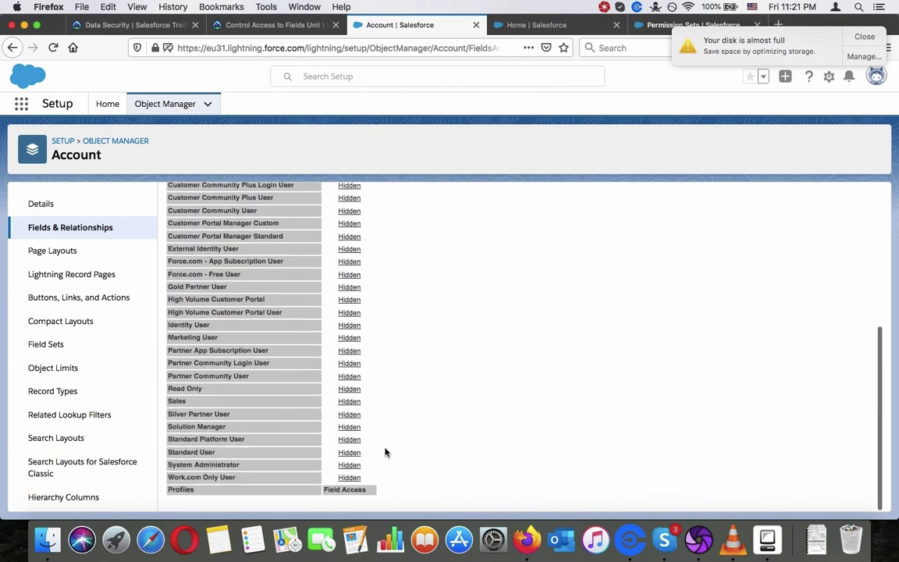
# Step: Examine the Sales profile's field-level security and page layout settings for the Rating field
pyautogui.moveTo(351, 401)
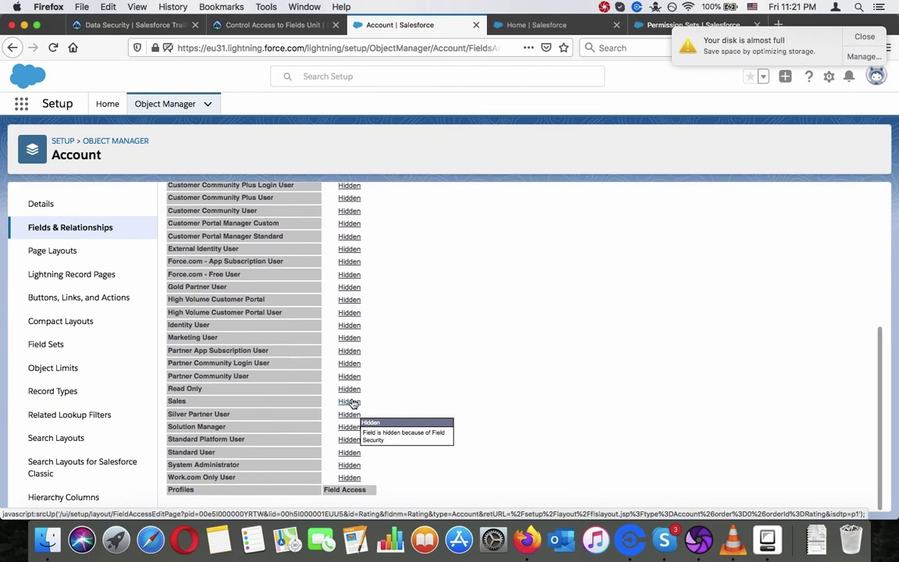
pyautogui.click(349, 402)
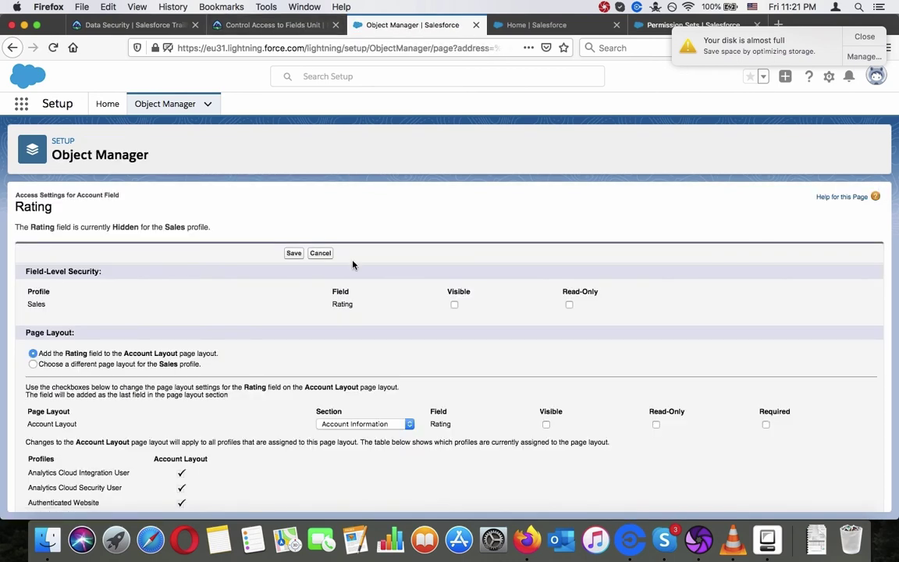
pyautogui.scroll(-10, 352, 265)
pyautogui.scroll(10, 352, 265)
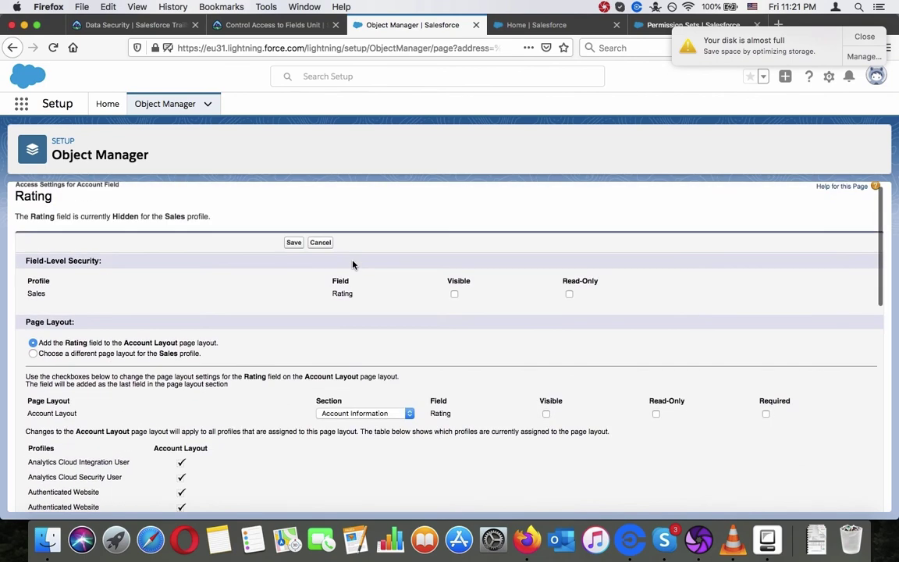
pyautogui.scroll(-1, 352, 266)
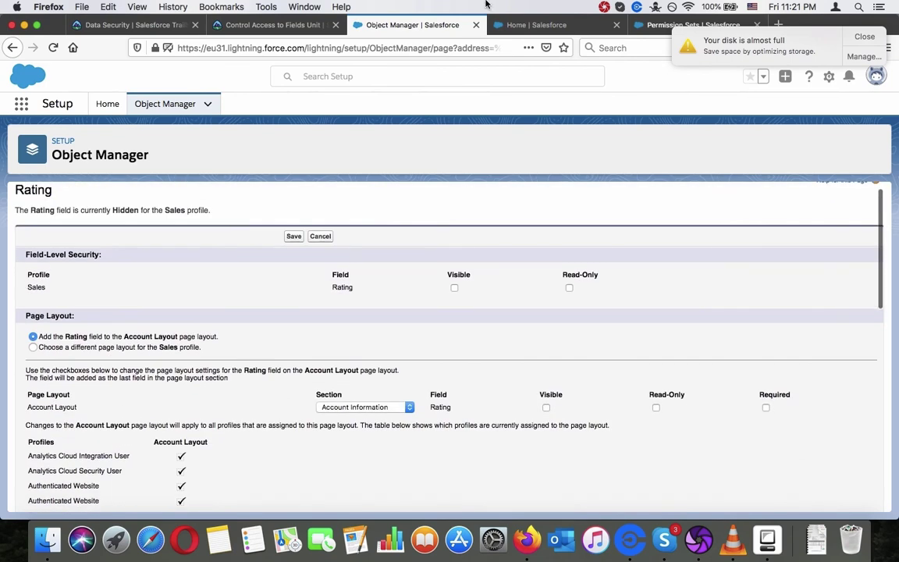
# Step: Search the web for the challenge's Rating field permission requirement, and save the Sales profile's Rating access settings
pyautogui.click(274, 25)
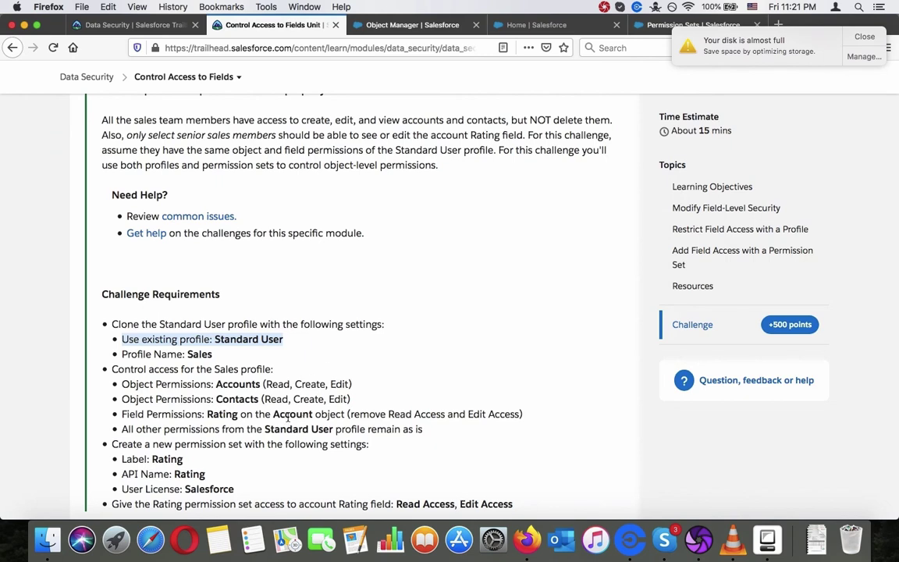
pyautogui.tripleClick(288, 418)
pyautogui.rightClick(288, 418)
pyautogui.click(335, 451)
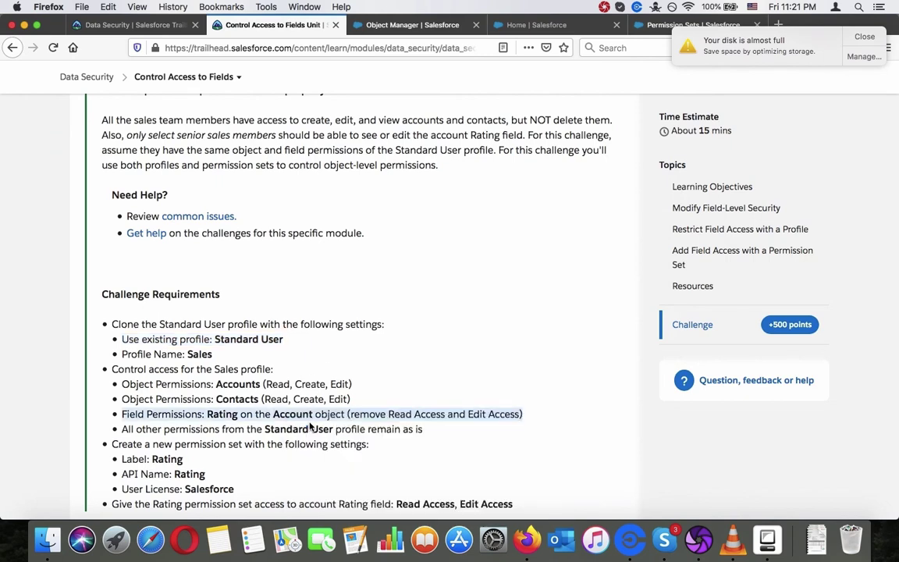
pyautogui.hotkey('ctrl', 'Tab')
pyautogui.click(296, 242)
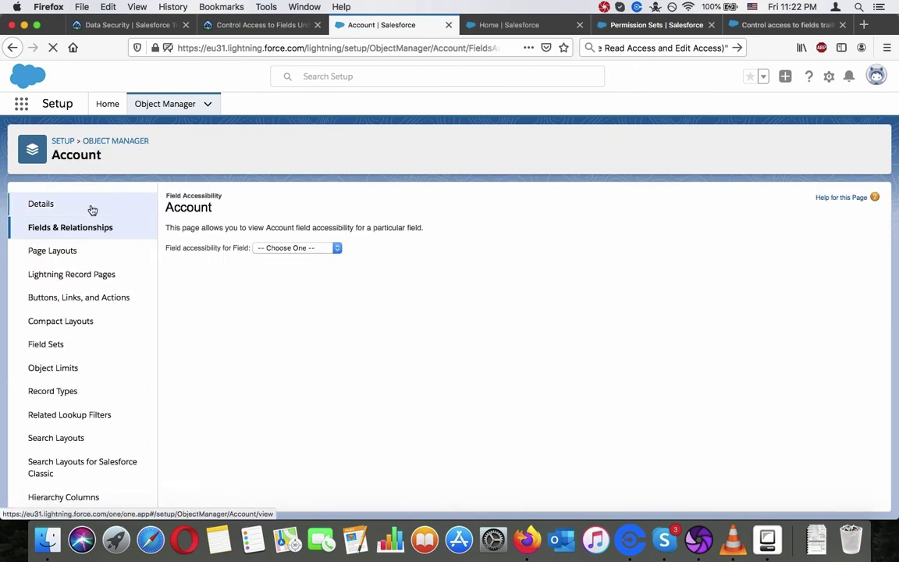
# Step: Open Setup in a new browser tab, search it for "profile", and open the Profiles page
pyautogui.rightClick(92, 141)
pyautogui.click(131, 144)
pyautogui.click(457, 25)
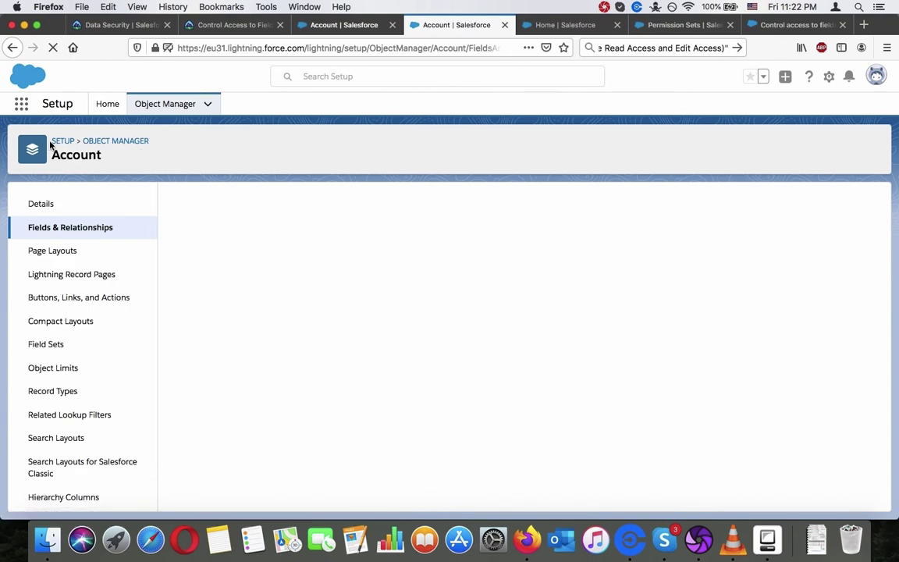
pyautogui.click(108, 103)
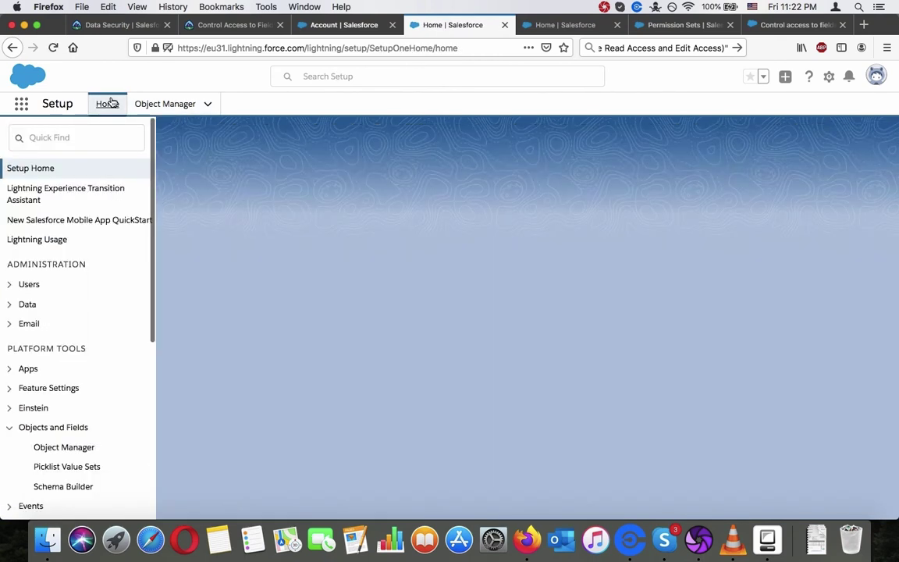
pyautogui.click(88, 141)
pyautogui.write('pr')
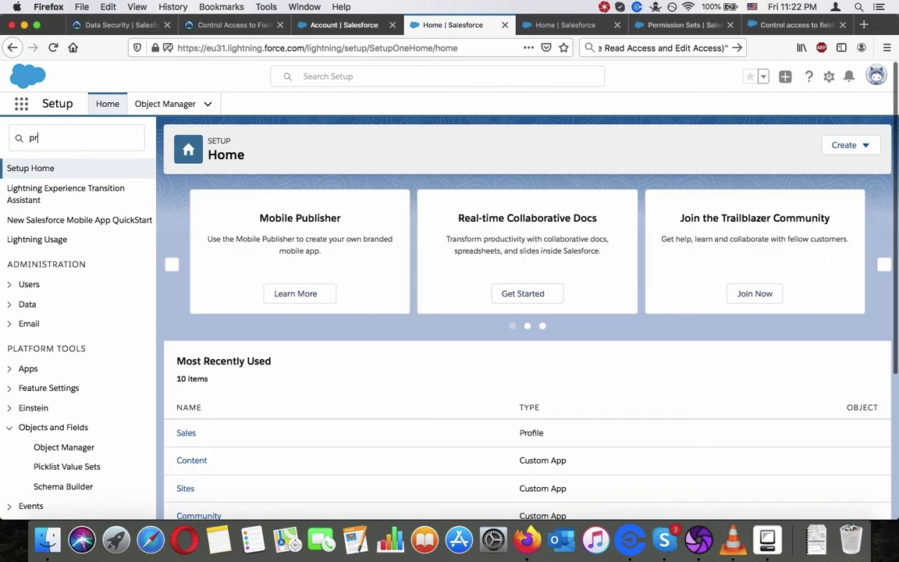
pyautogui.write('ofile')
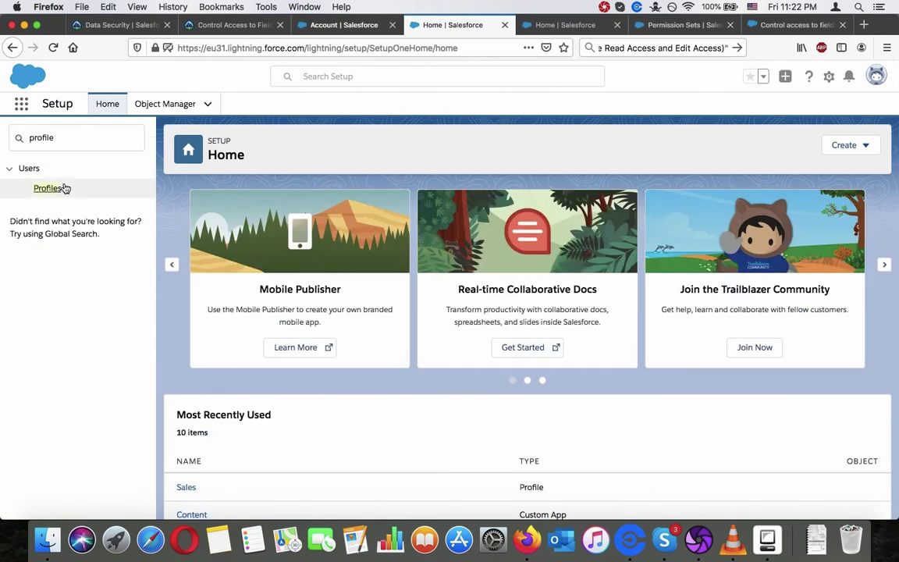
pyautogui.click(50, 189)
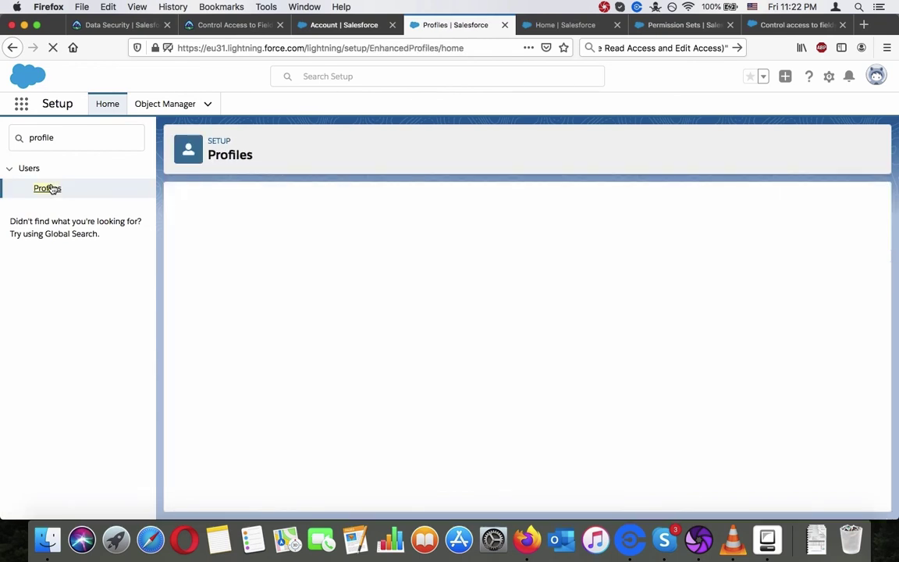
# Step: Consult the Trailblazer Community answer on profile field-level security, and open the Sales profile from the profiles filtered by S
pyautogui.click(780, 25)
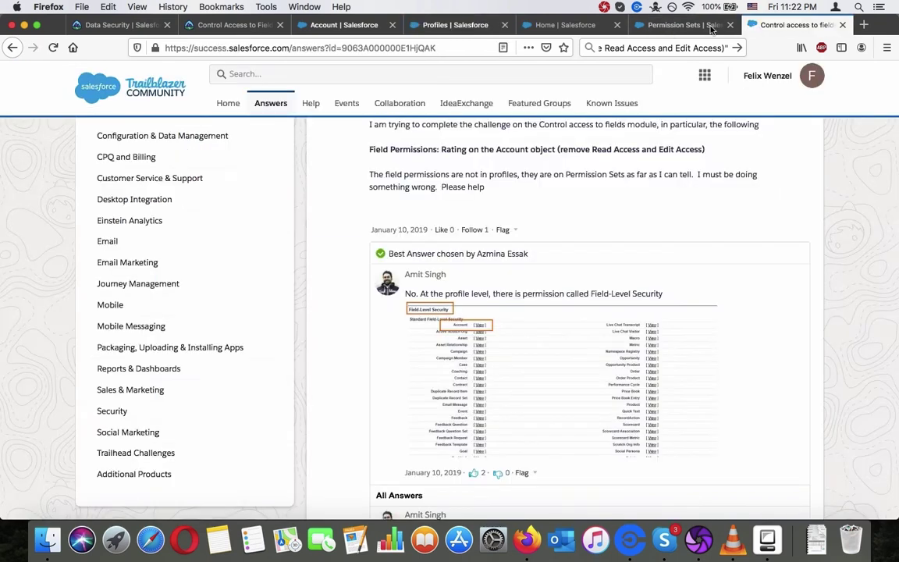
pyautogui.click(484, 26)
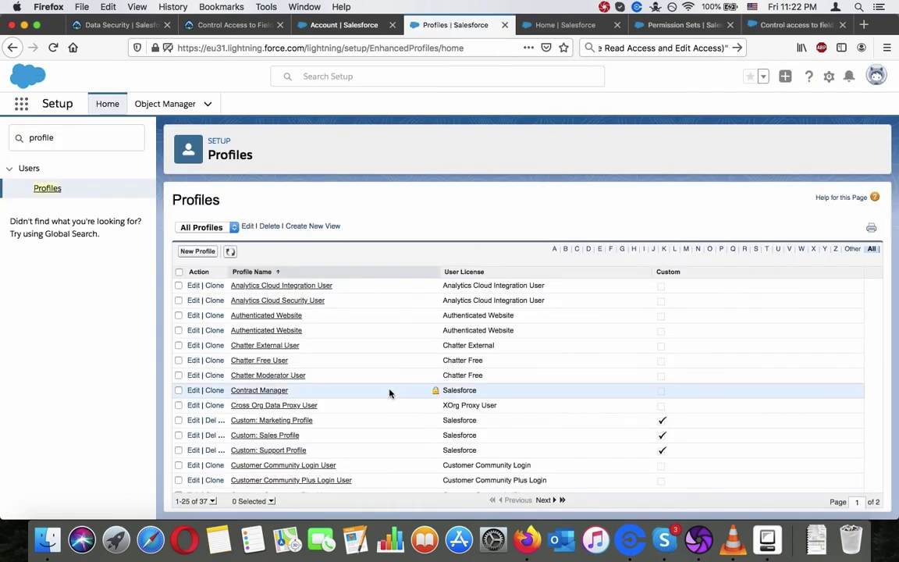
pyautogui.scroll(-5, 389, 391)
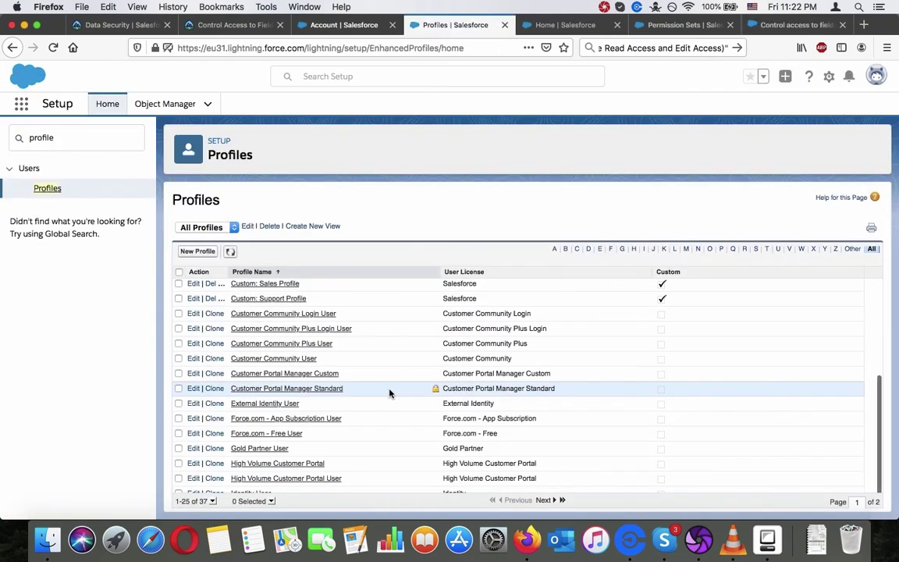
pyautogui.click(756, 249)
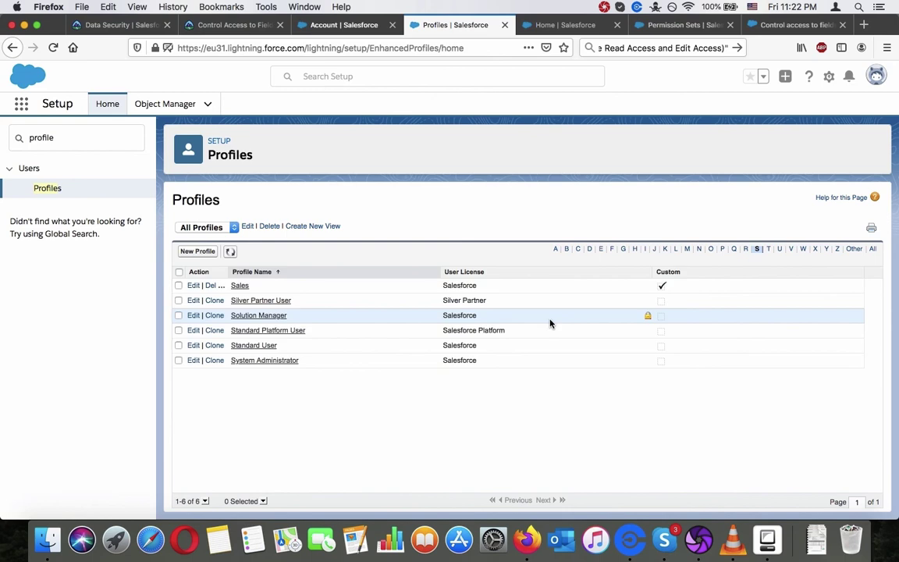
pyautogui.click(239, 286)
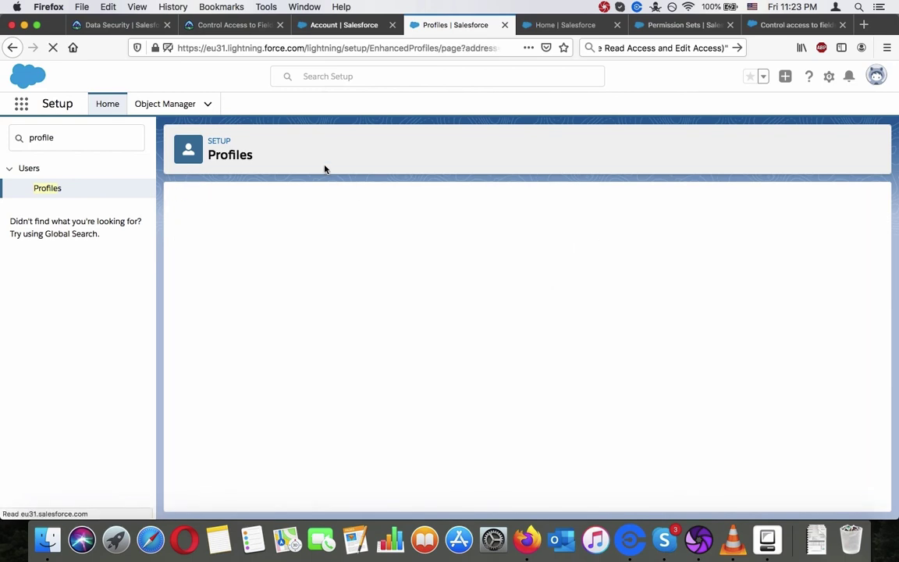
# Step: Open the Account object's settings from the Field-Level Security section of the Sales profile
pyautogui.scroll(-15, 342, 295)
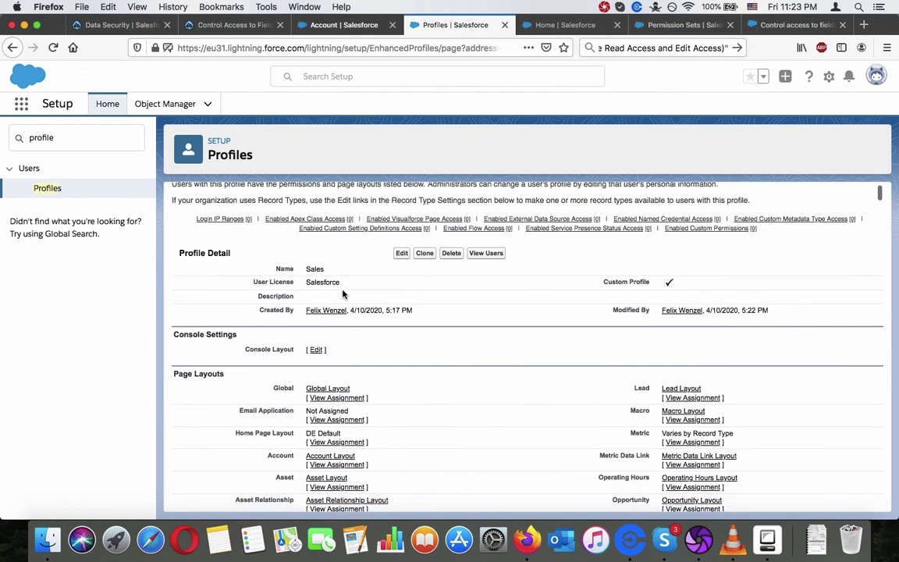
pyautogui.scroll(-8, 342, 294)
pyautogui.scroll(6, 341, 292)
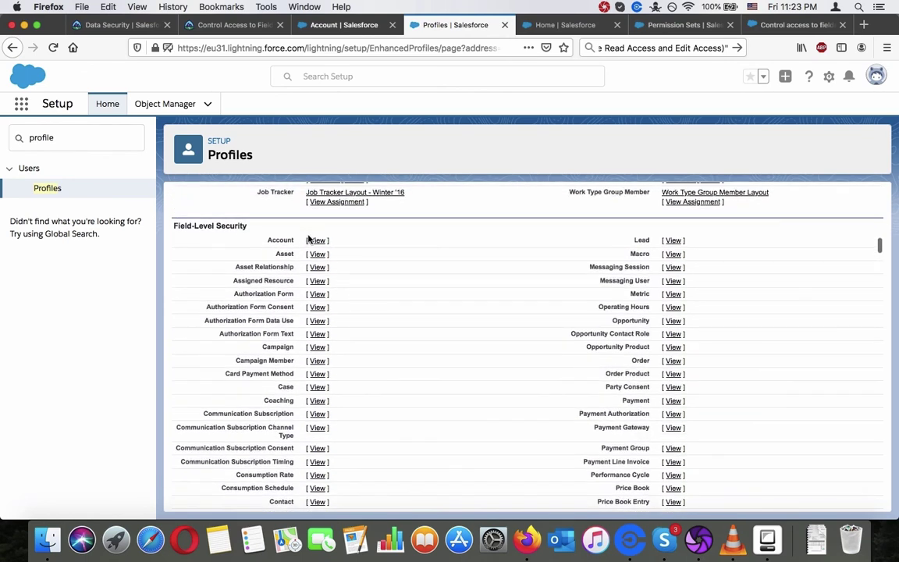
pyautogui.click(315, 240)
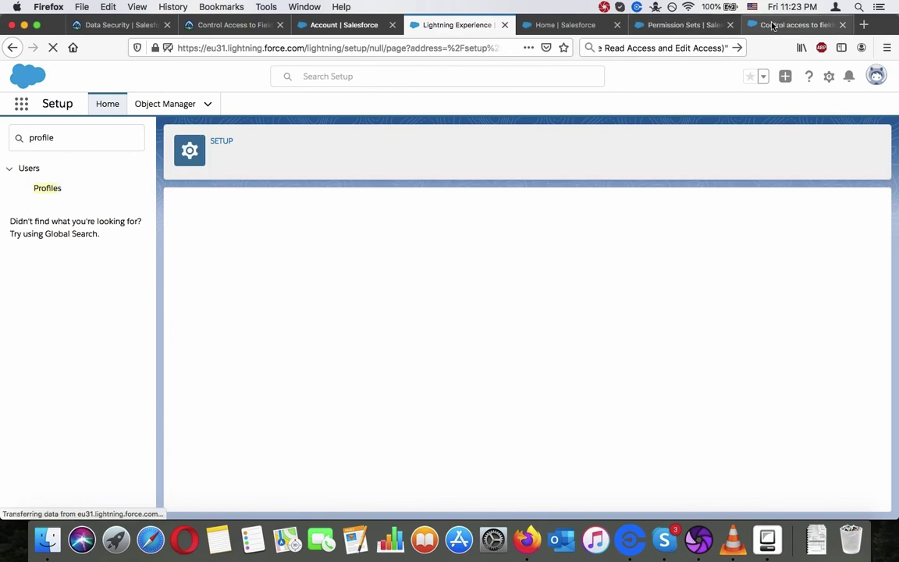
# Step: Consult the Trailblazer Community answer on field-level security, and locate the Rating field in the Sales profile's Account field-level security
pyautogui.click(773, 27)
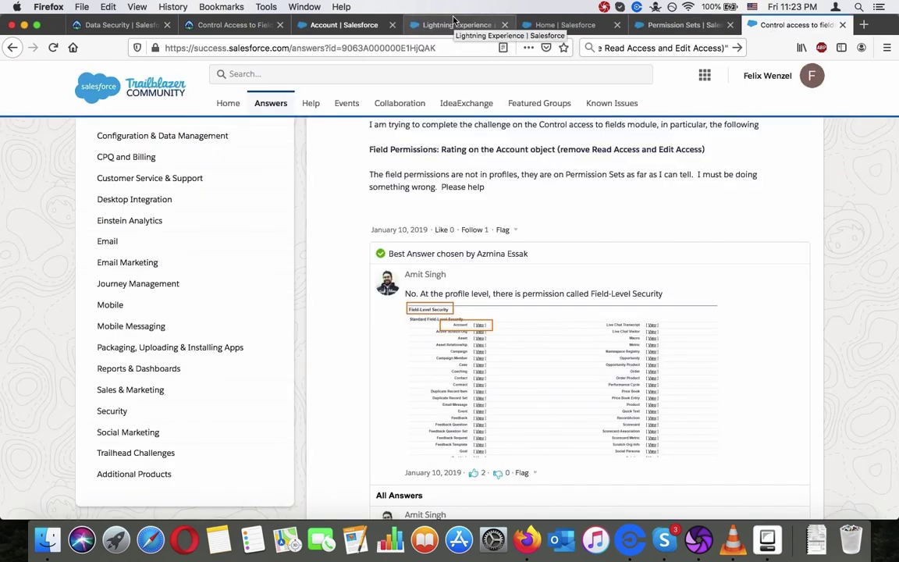
pyautogui.click(455, 24)
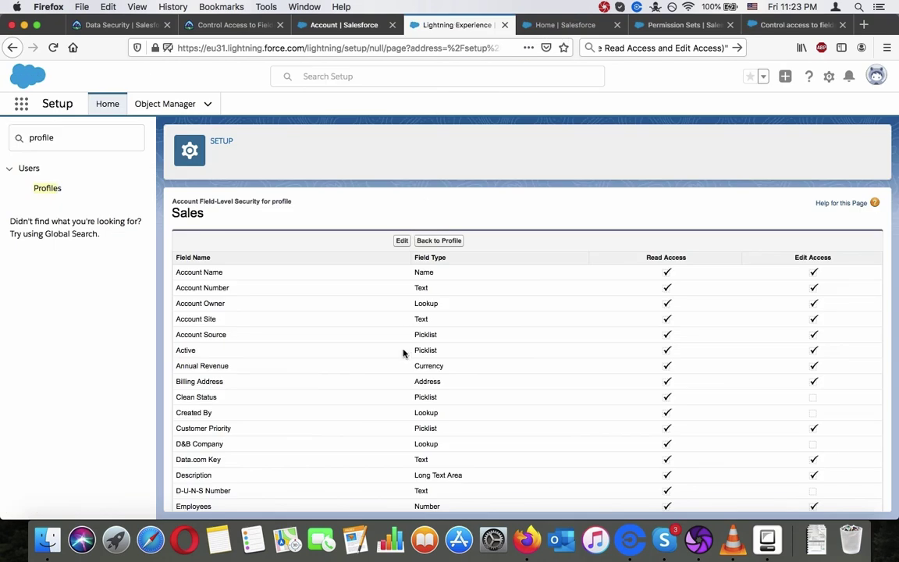
pyautogui.scroll(-10, 404, 354)
pyautogui.scroll(1, 404, 353)
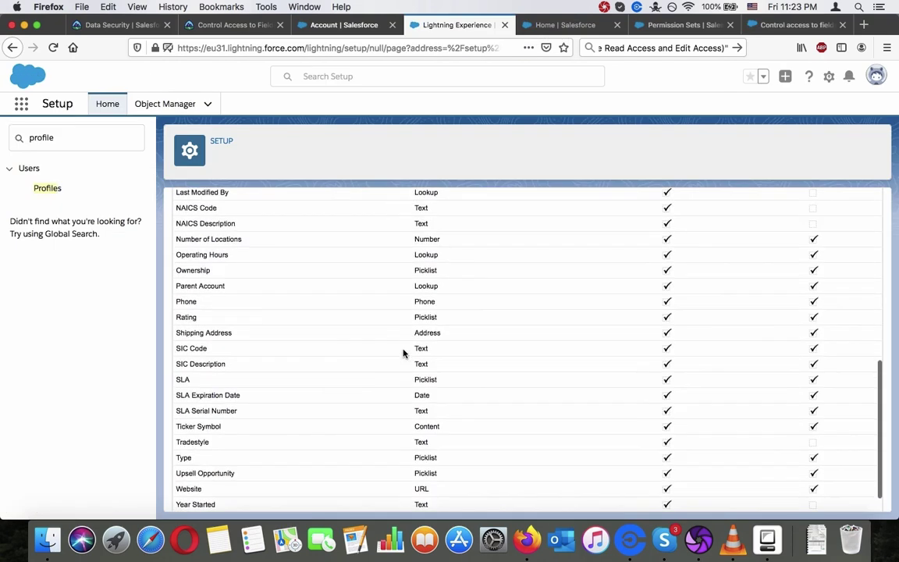
pyautogui.scroll(10, 664, 333)
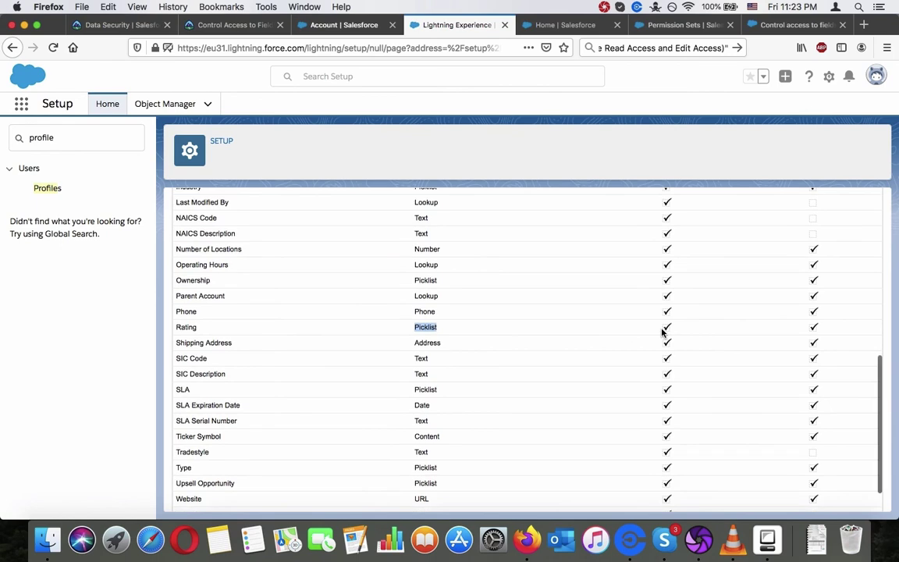
# Step: Remove Read Access and Edit Access to the Account Rating field for the Sales profile, and save the field-level security
pyautogui.click(401, 241)
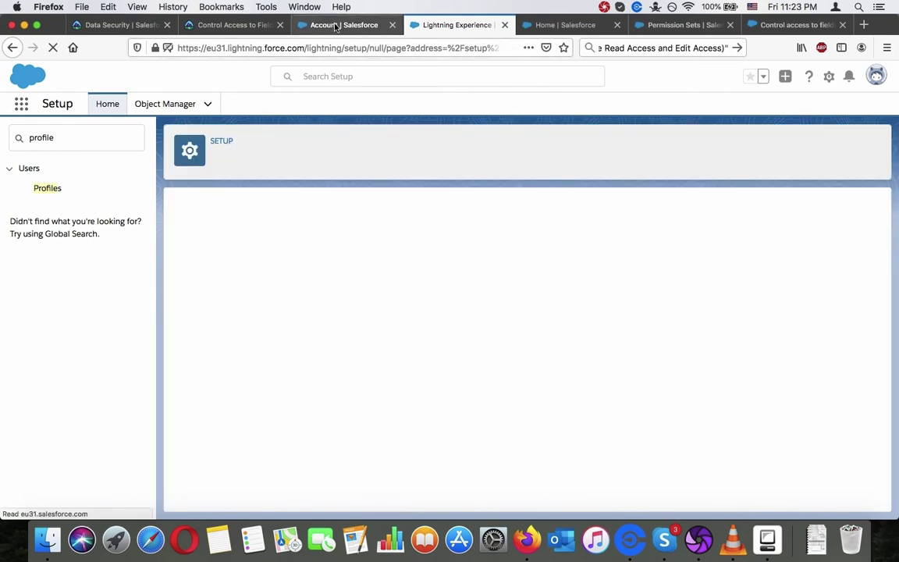
pyautogui.click(204, 24)
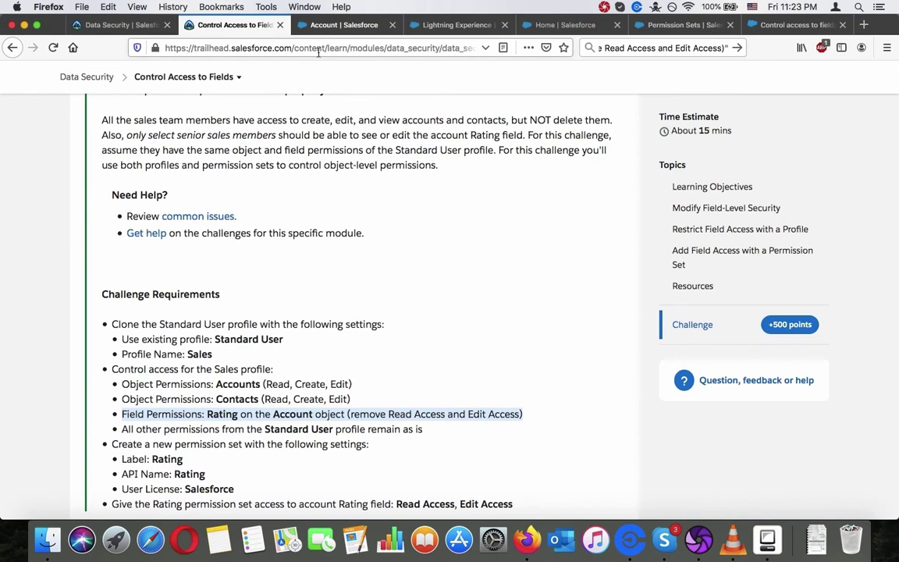
pyautogui.click(445, 29)
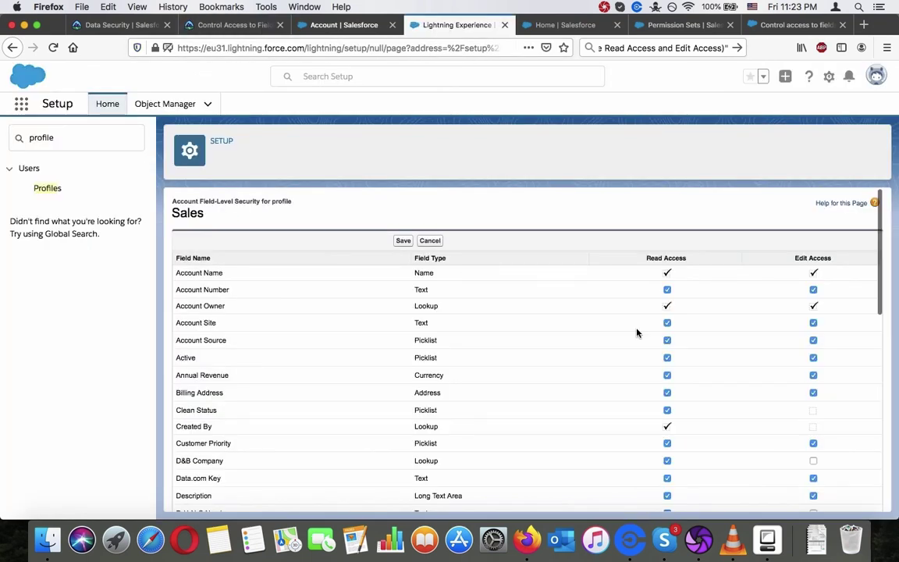
pyautogui.scroll(-10, 639, 333)
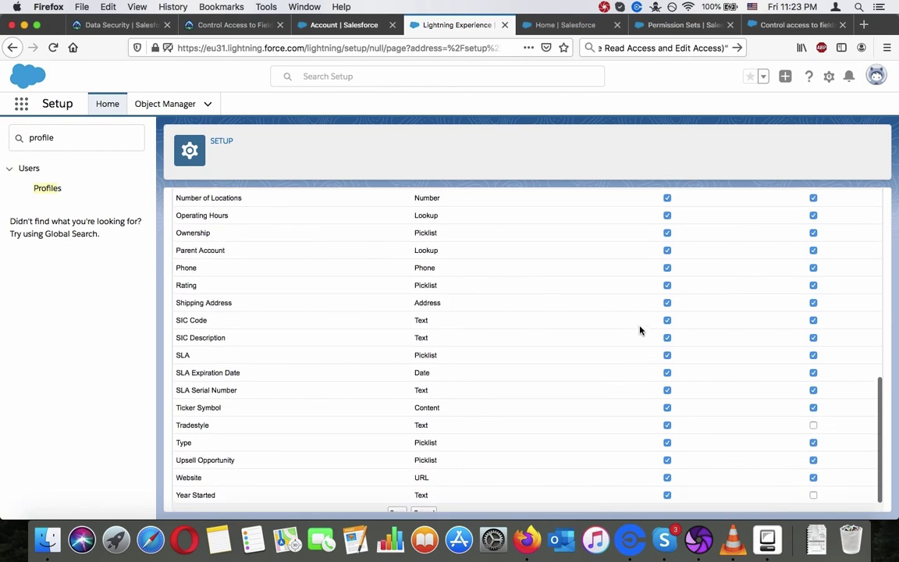
pyautogui.click(667, 285)
pyautogui.scroll(15, 796, 291)
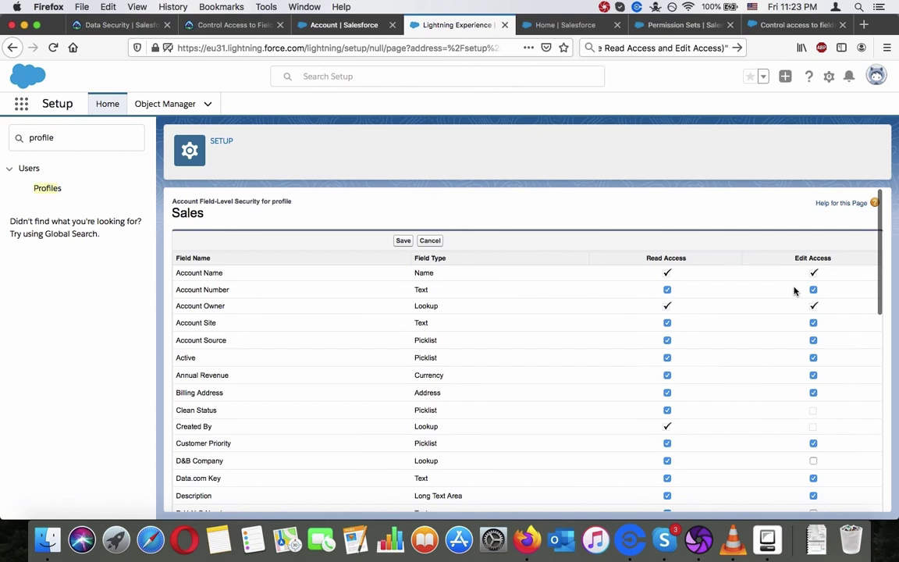
pyautogui.scroll(-15, 794, 291)
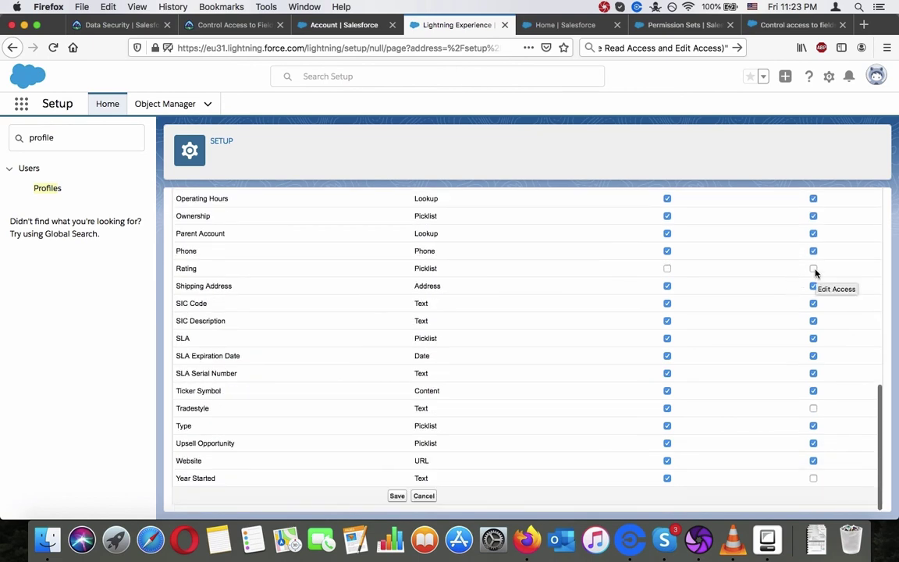
pyautogui.scroll(15, 815, 272)
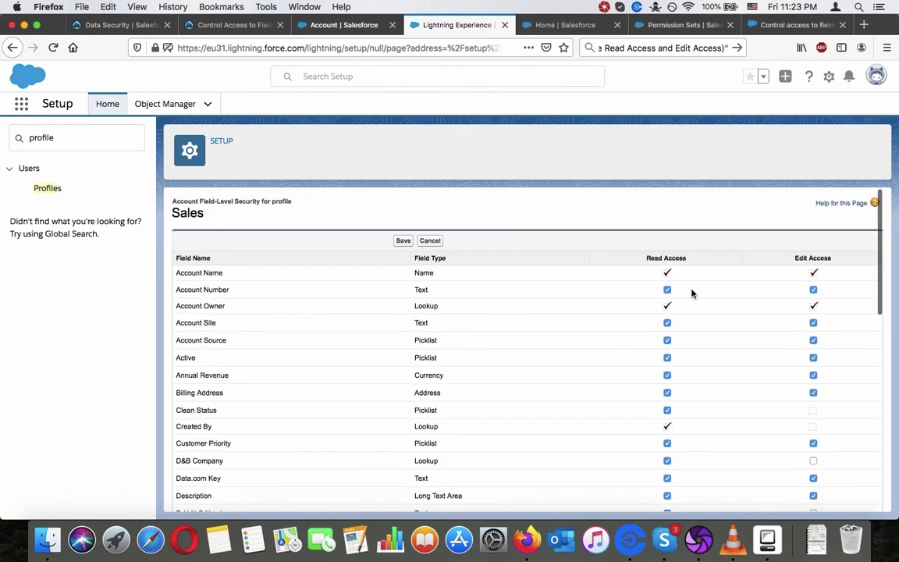
pyautogui.click(401, 242)
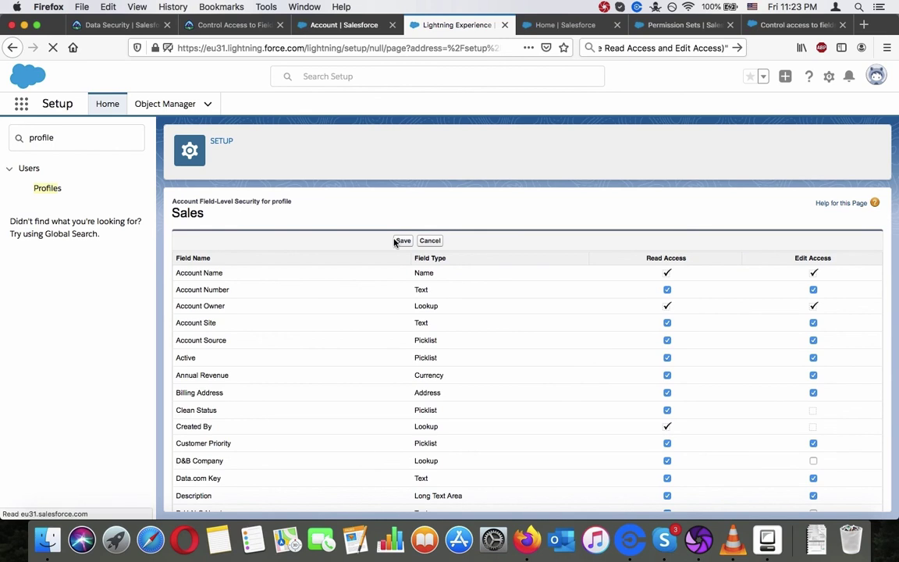
# Step: Review the remaining challenge requirements on the Trailhead Control Access to Fields page, and return to Salesforce Setup
pyautogui.click(341, 25)
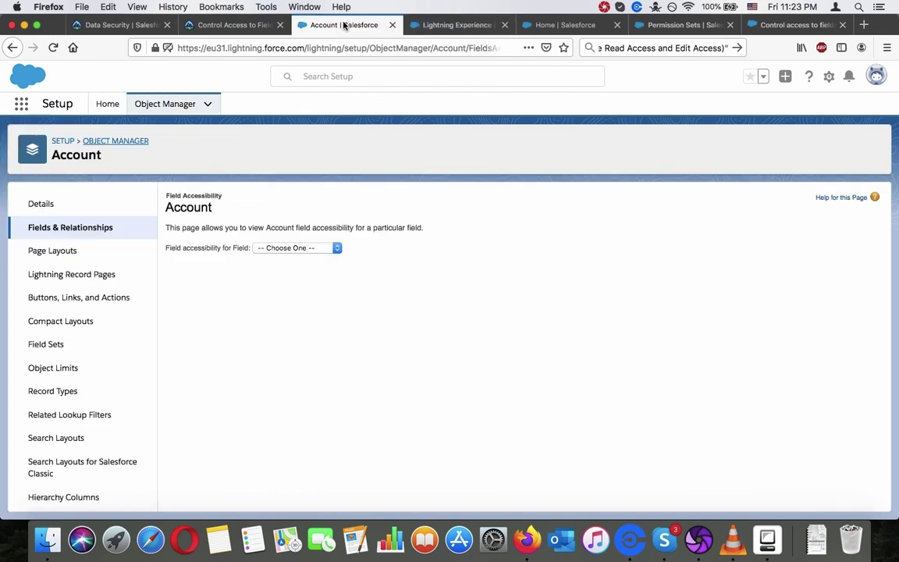
pyautogui.click(441, 26)
pyautogui.click(207, 26)
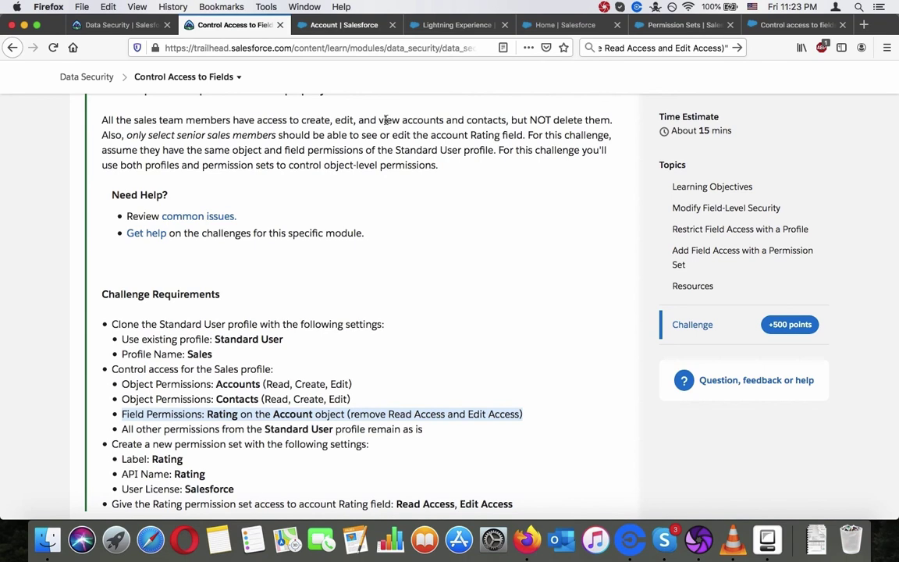
pyautogui.click(452, 24)
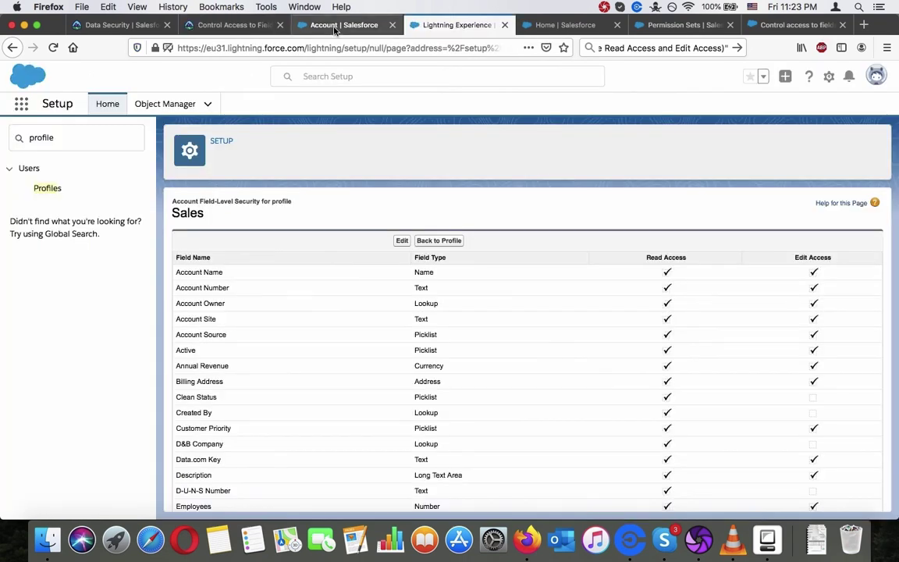
pyautogui.click(231, 24)
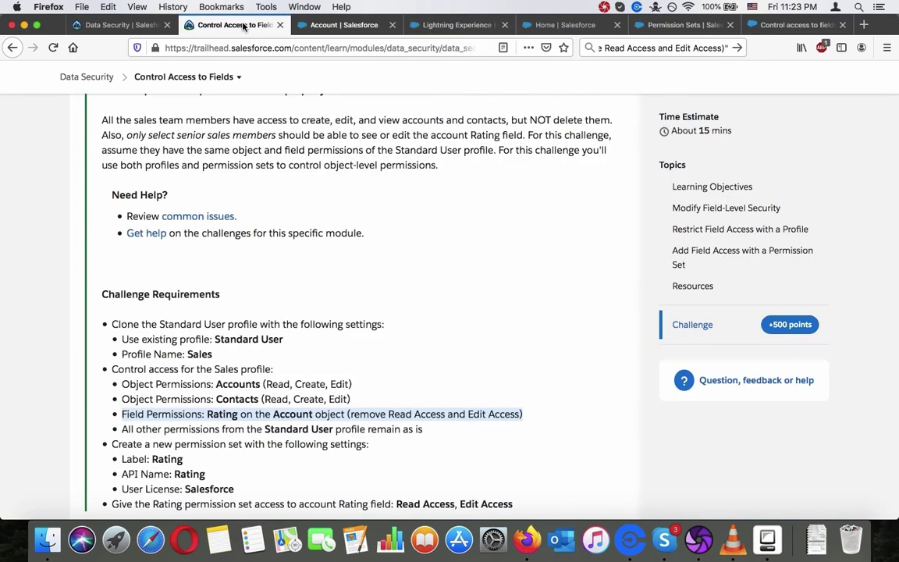
pyautogui.scroll(-1, 417, 217)
pyautogui.click(456, 25)
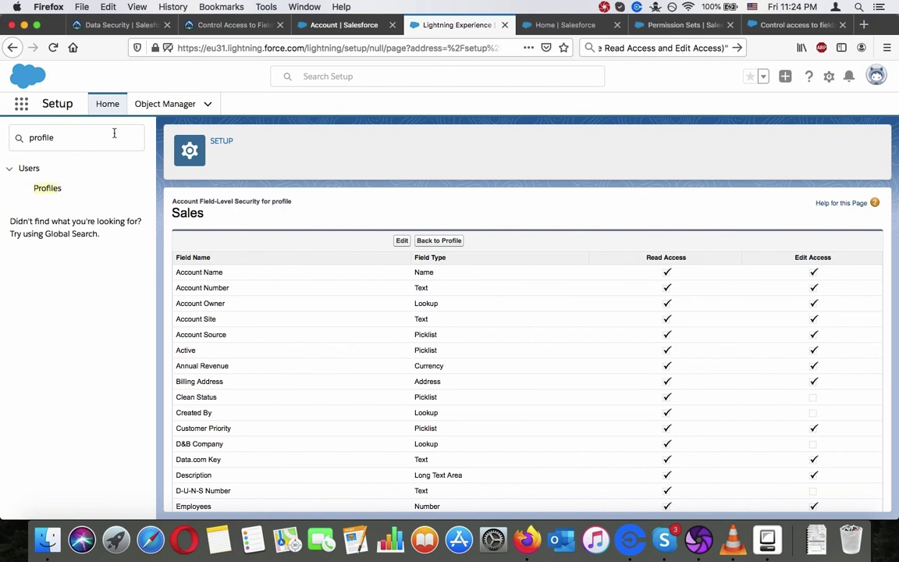
# Step: Search Setup for "permission" and start a new permission set from the Permission Sets page
pyautogui.press('super+a')
pyautogui.write('ra')
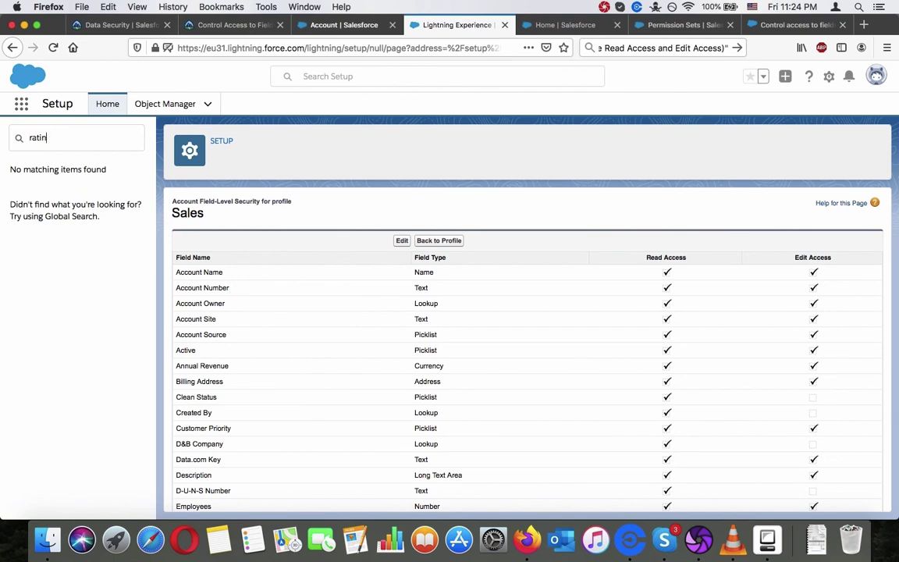
pyautogui.press('BackSpace')
pyautogui.press('BackSpace')
pyautogui.press('BackSpace')
pyautogui.write('permission')
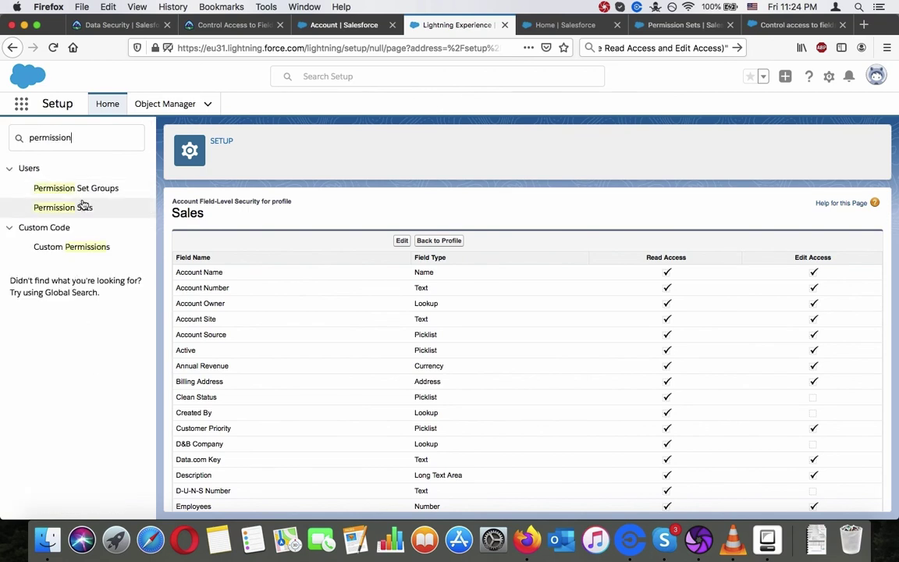
pyautogui.click(84, 206)
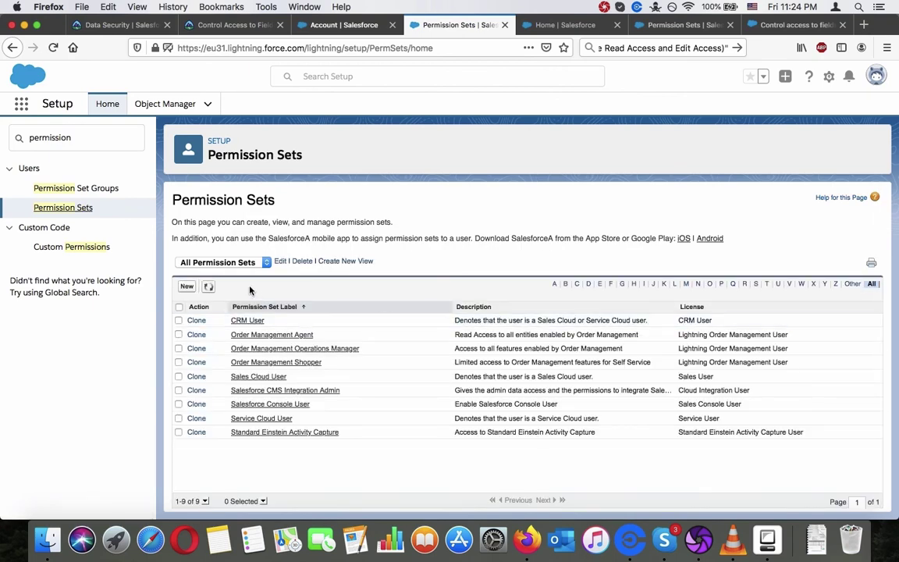
pyautogui.click(188, 286)
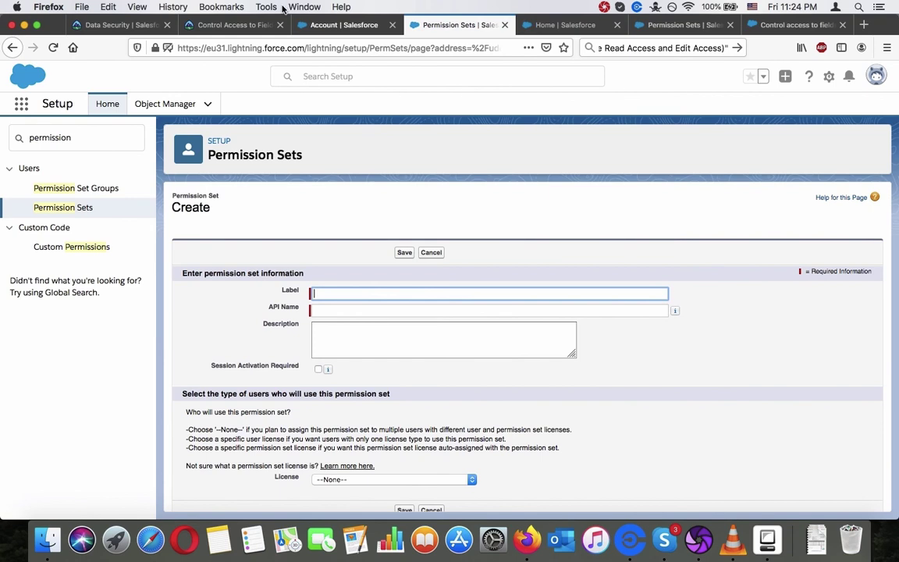
# Step: Check the label, API name and user license required for the permission set in the Trailhead challenge
pyautogui.click(262, 25)
pyautogui.scroll(5, 364, 225)
pyautogui.scroll(-3, 363, 225)
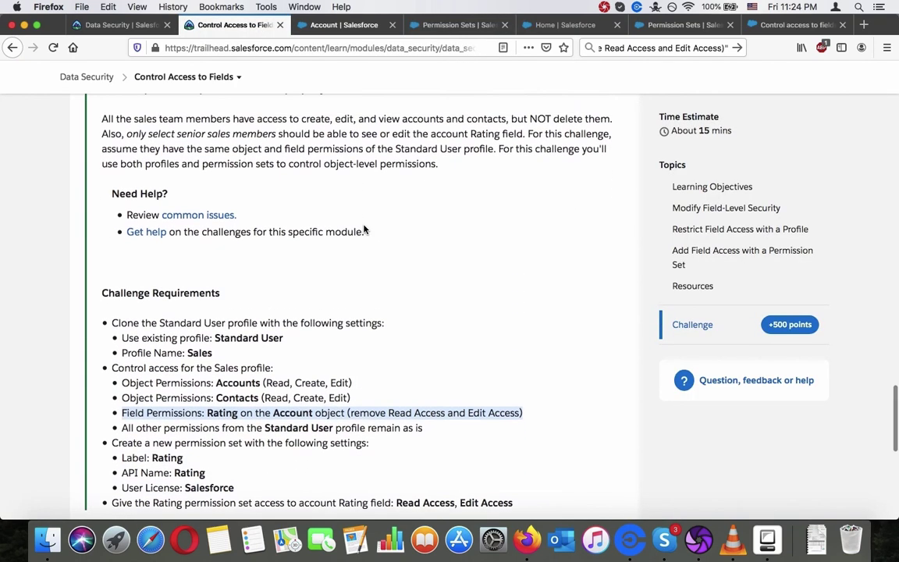
pyautogui.click(364, 231)
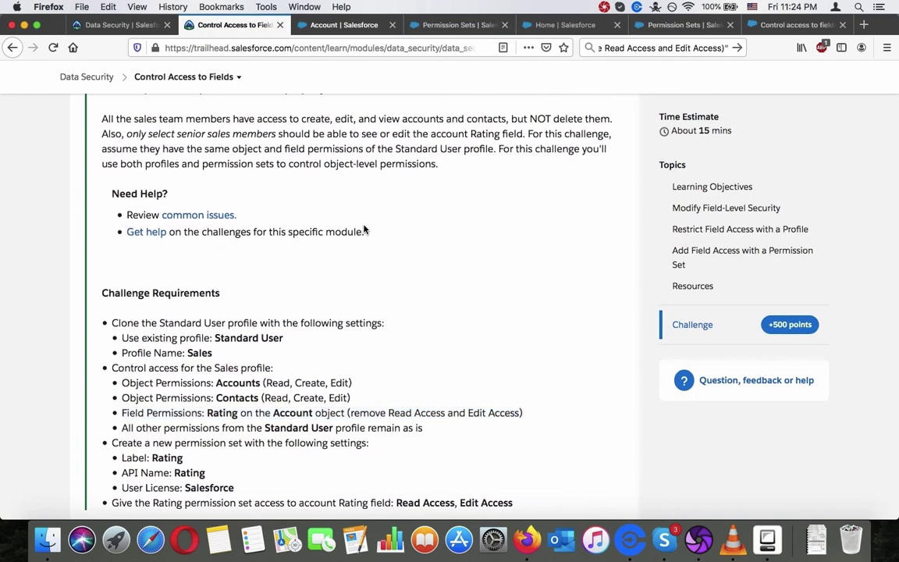
pyautogui.click(461, 25)
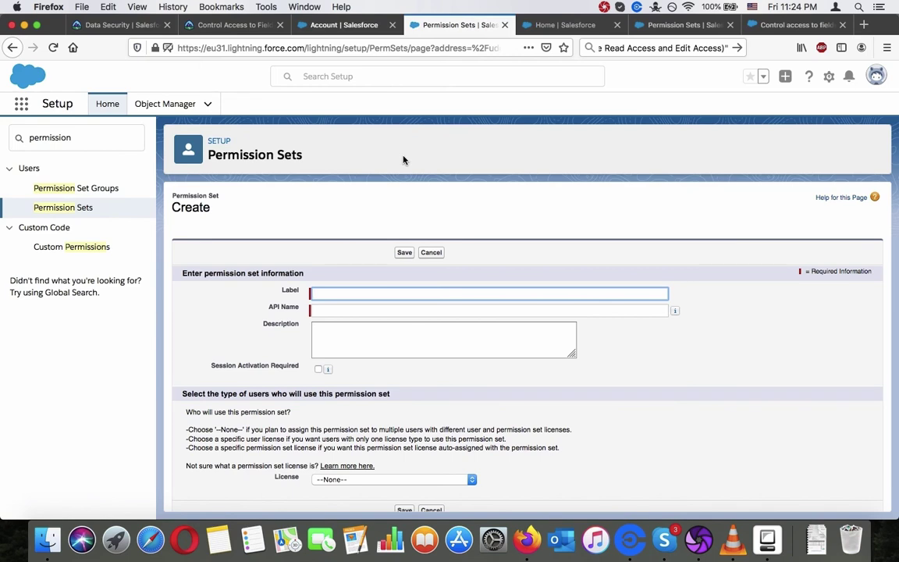
# Step: Create a permission set with label Rating and API name Rating, leaving the license at --None--, and save it
pyautogui.click(54, 209)
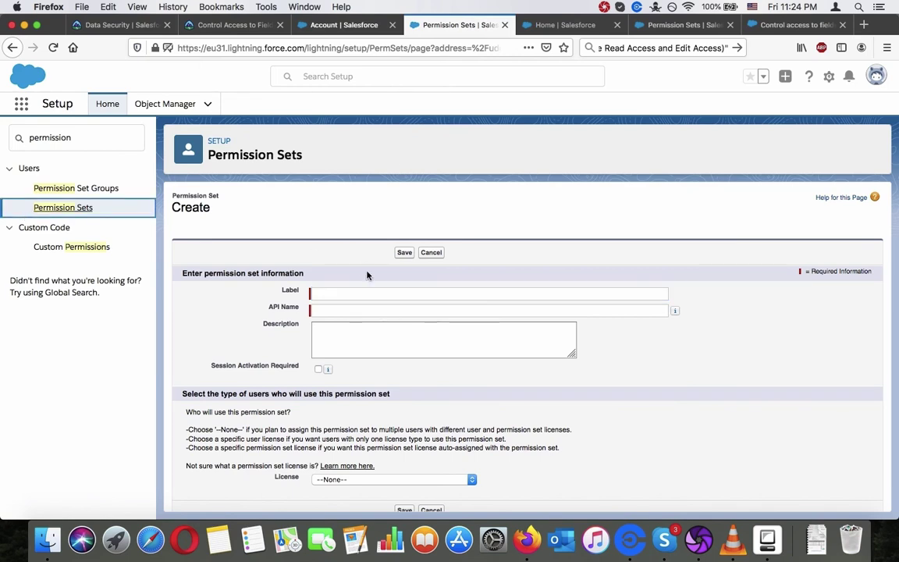
pyautogui.click(356, 292)
pyautogui.write('Rati')
pyautogui.click(353, 307)
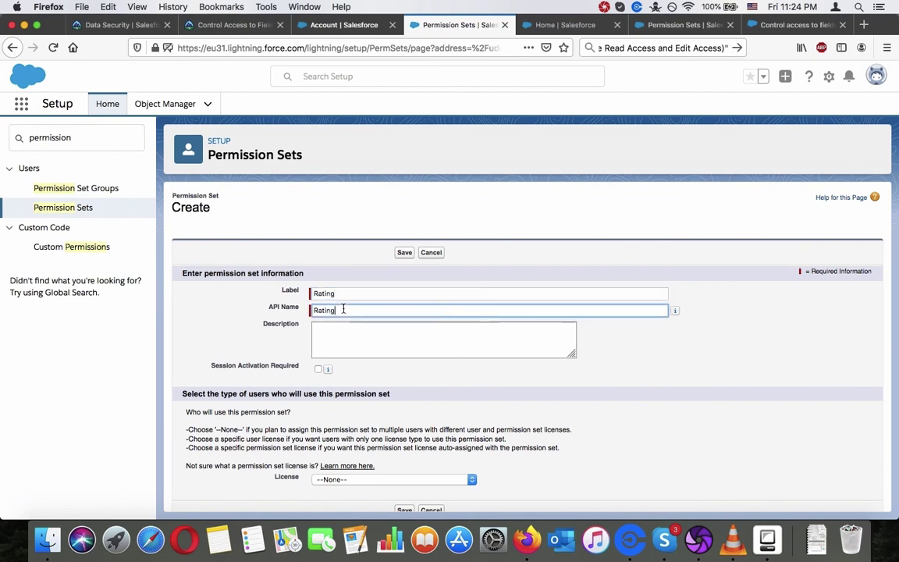
pyautogui.scroll(-1, 429, 449)
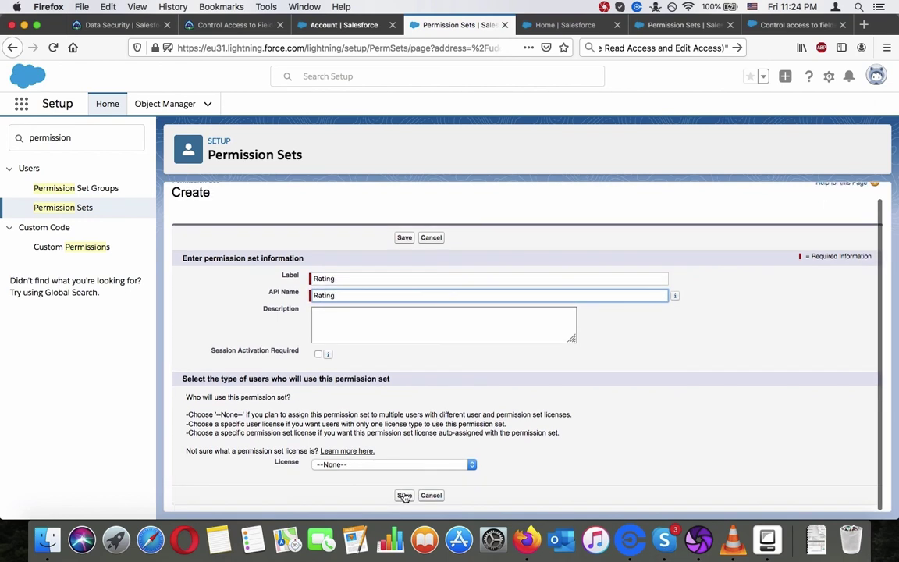
pyautogui.click(404, 496)
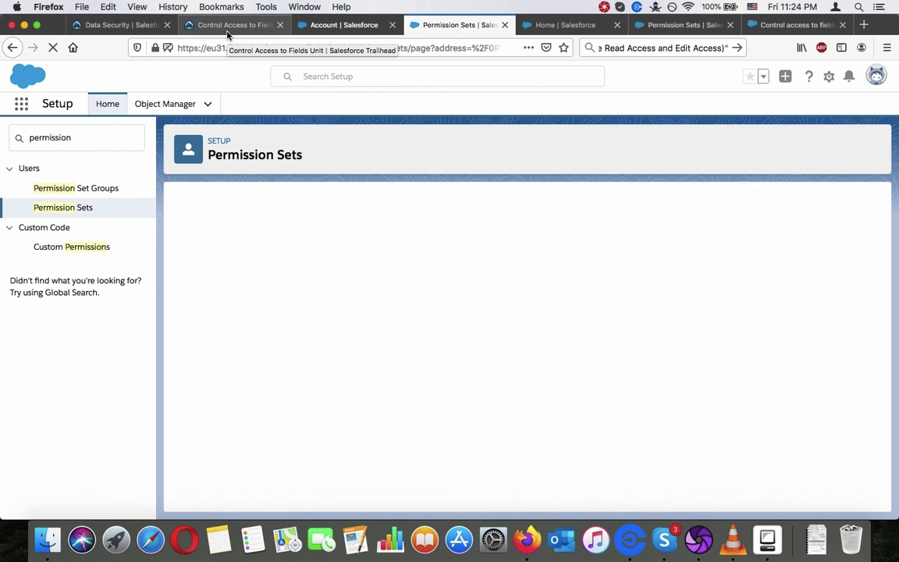
# Step: Compare the saved Rating permission set with the Trailhead requirements, and look at its editable properties
pyautogui.click(227, 30)
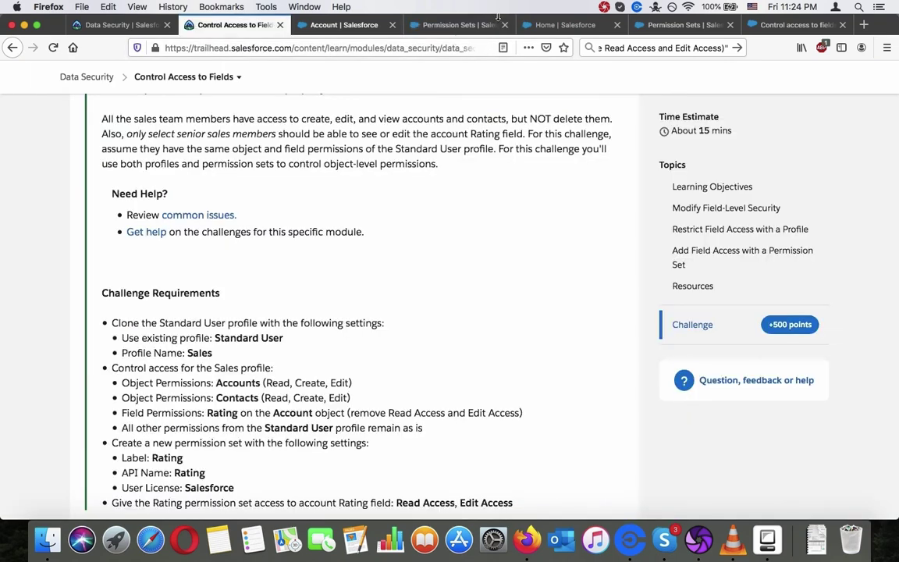
pyautogui.click(473, 27)
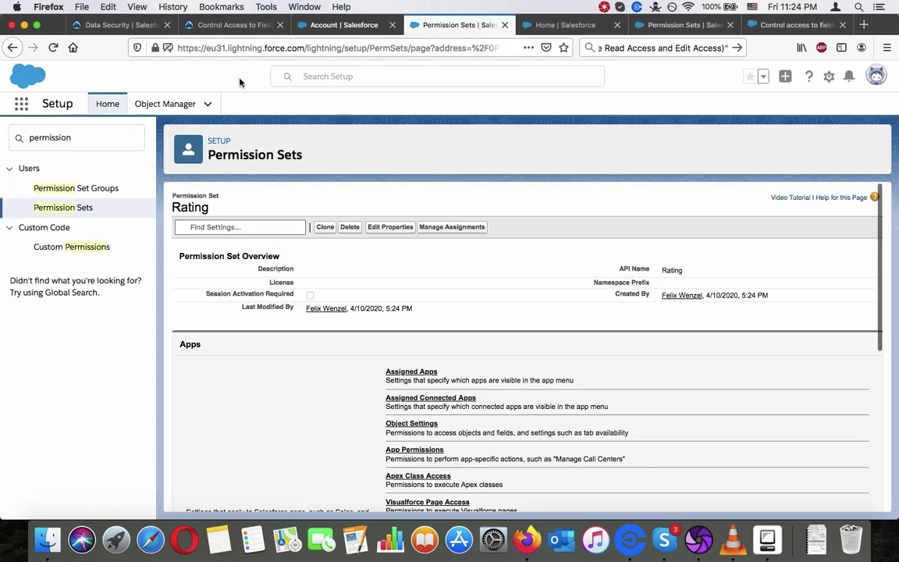
pyautogui.scroll(-4, 398, 259)
pyautogui.scroll(4, 398, 261)
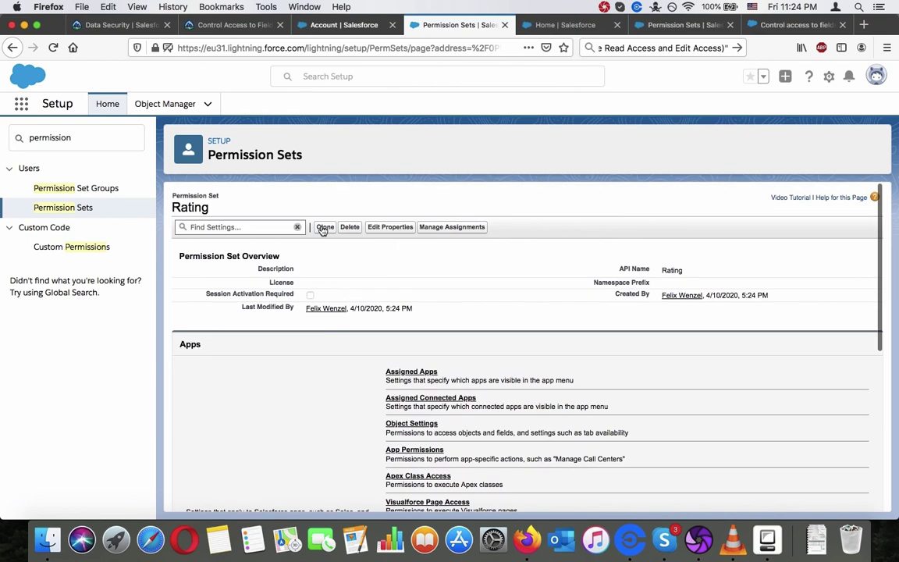
pyautogui.click(398, 228)
pyautogui.press('Escape')
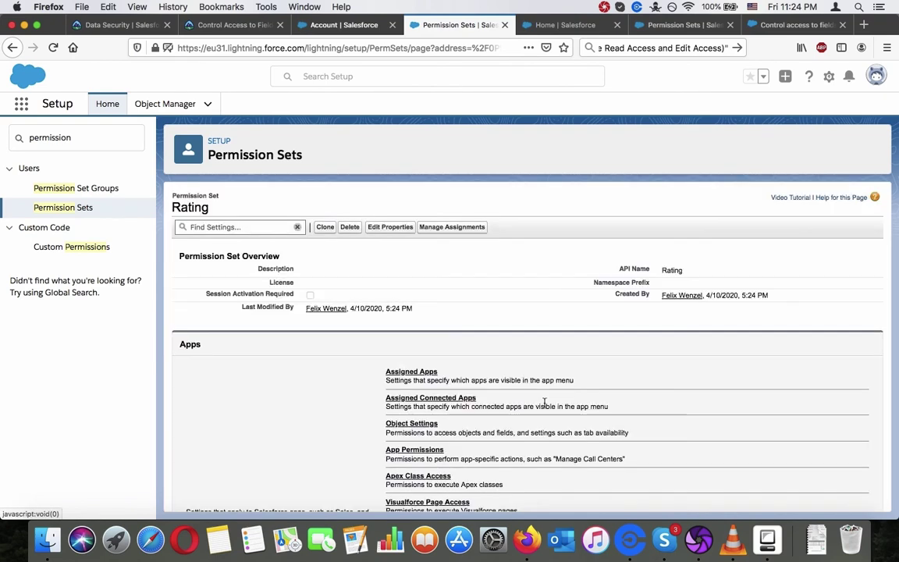
# Step: Delete the Rating permission set that was saved without a license
pyautogui.scroll(-4, 267, 226)
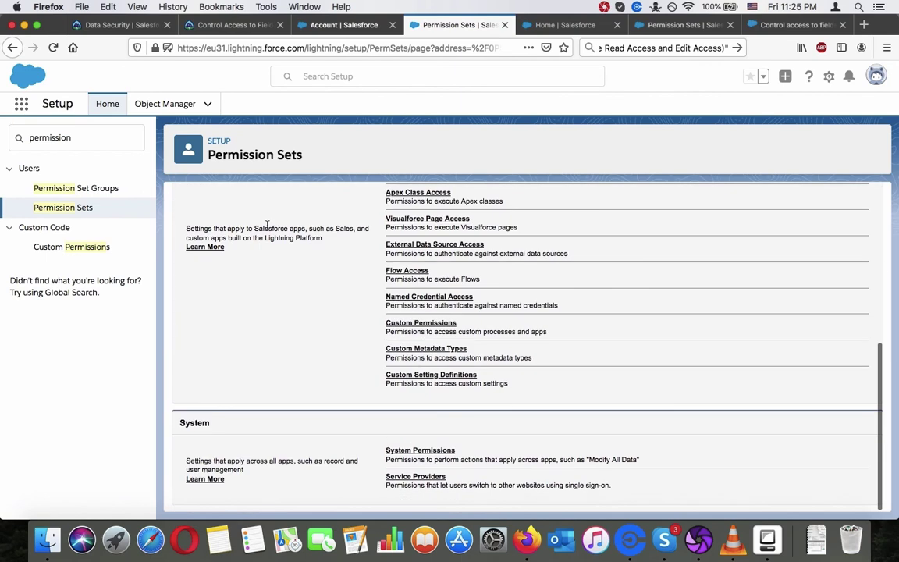
pyautogui.scroll(4, 267, 226)
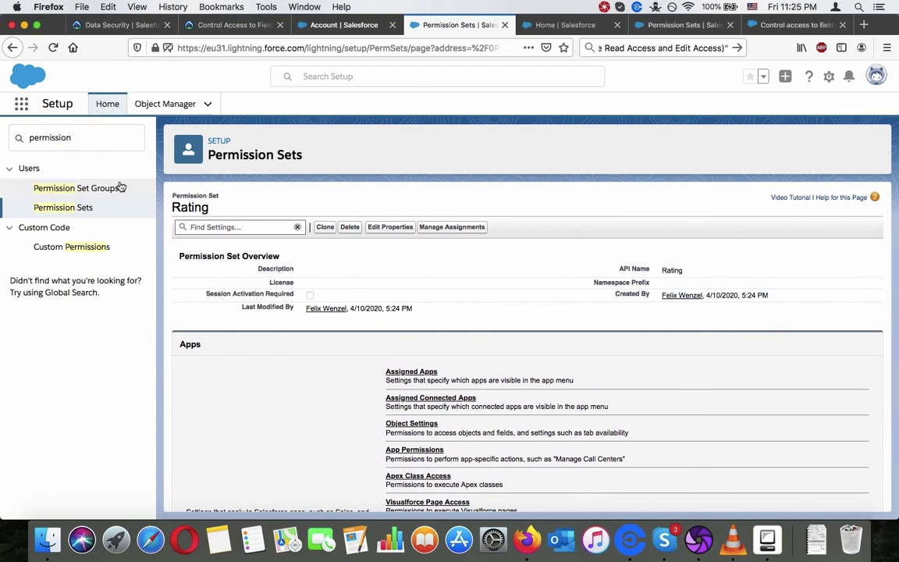
pyautogui.click(350, 228)
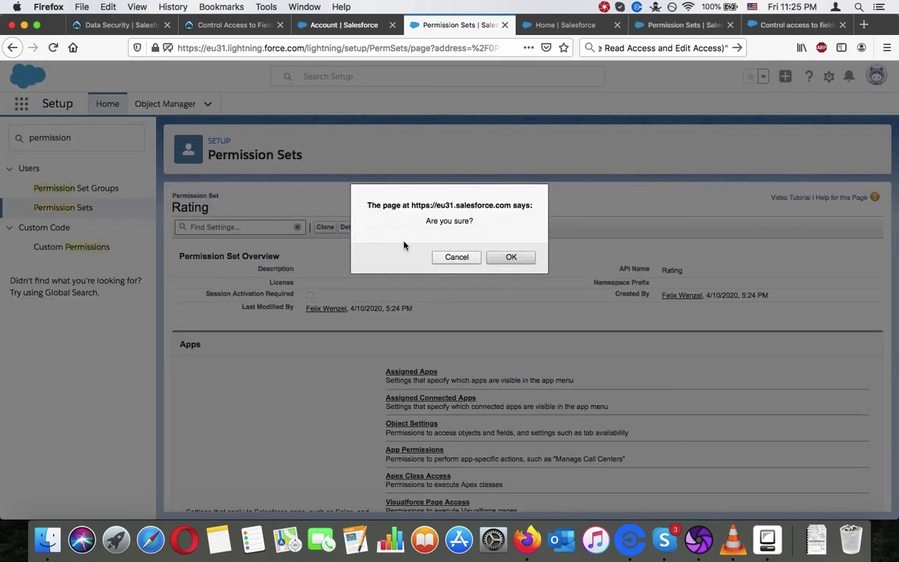
pyautogui.click(511, 258)
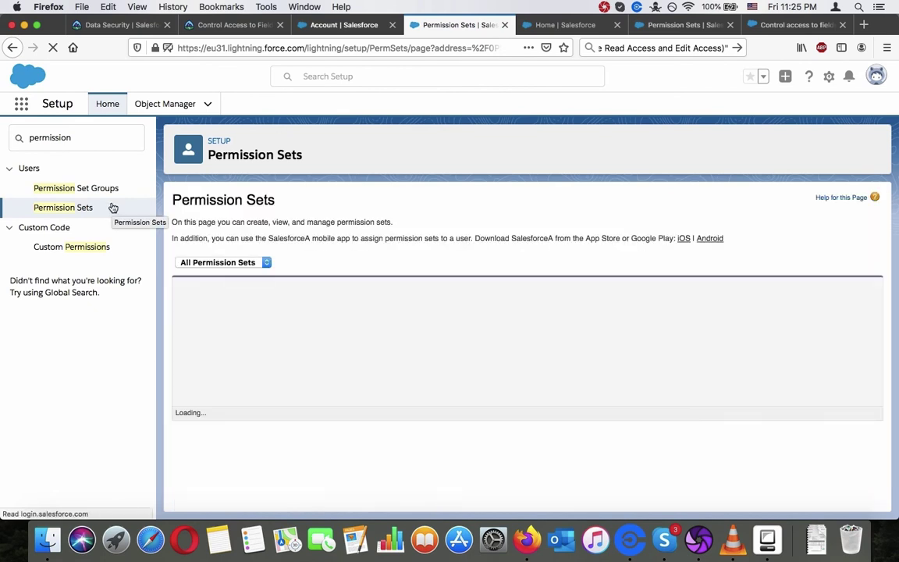
# Step: Start a new permission set with label Rating and API name Rating
pyautogui.click(187, 287)
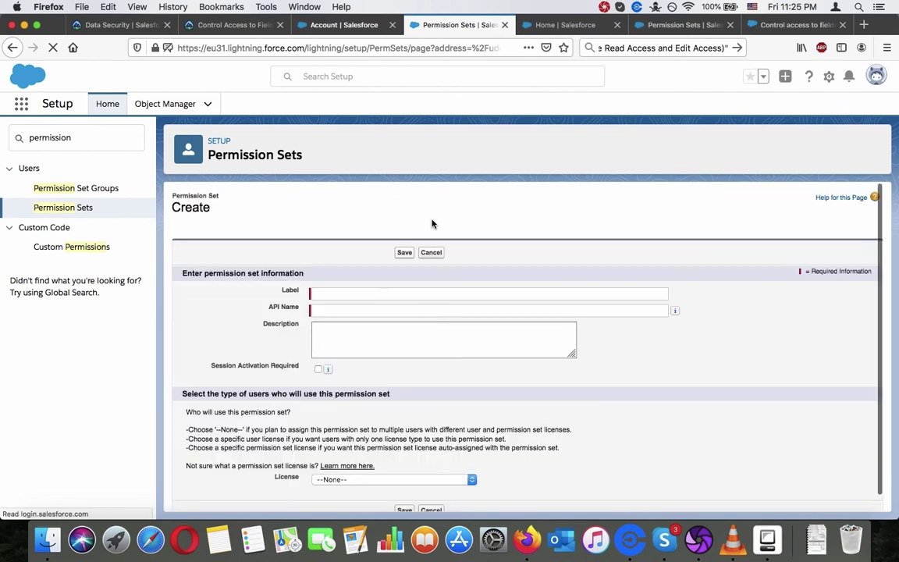
pyautogui.click(371, 292)
pyautogui.write('R')
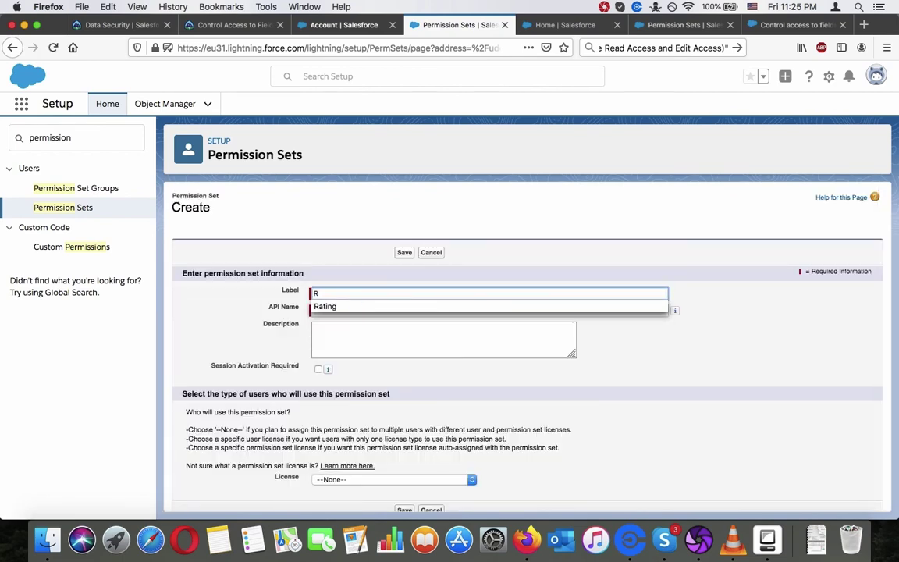
pyautogui.write('ating')
pyautogui.press('Tab')
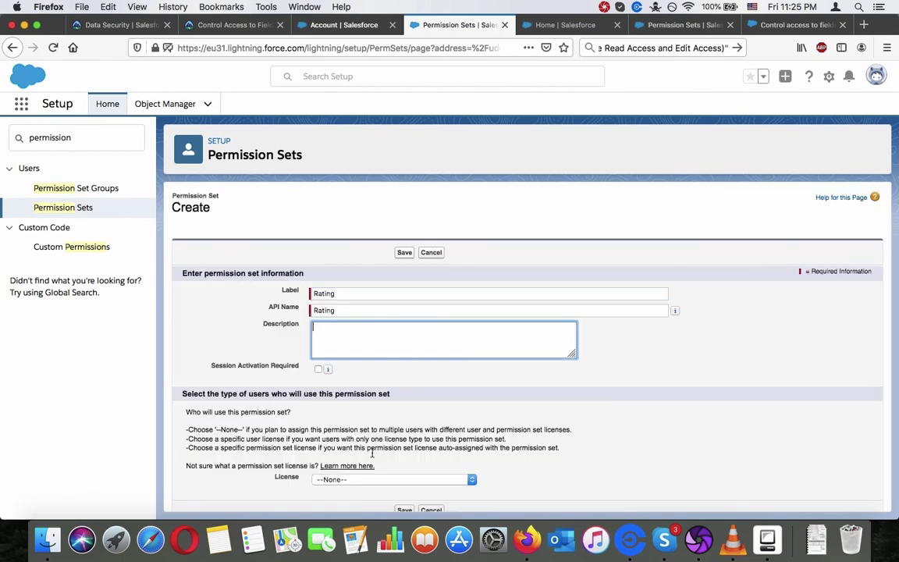
# Step: Check the required user license in the Trailhead challenge, set the new permission set's license to Salesforce, and save it
pyautogui.click(373, 479)
pyautogui.scroll(-5, 354, 365)
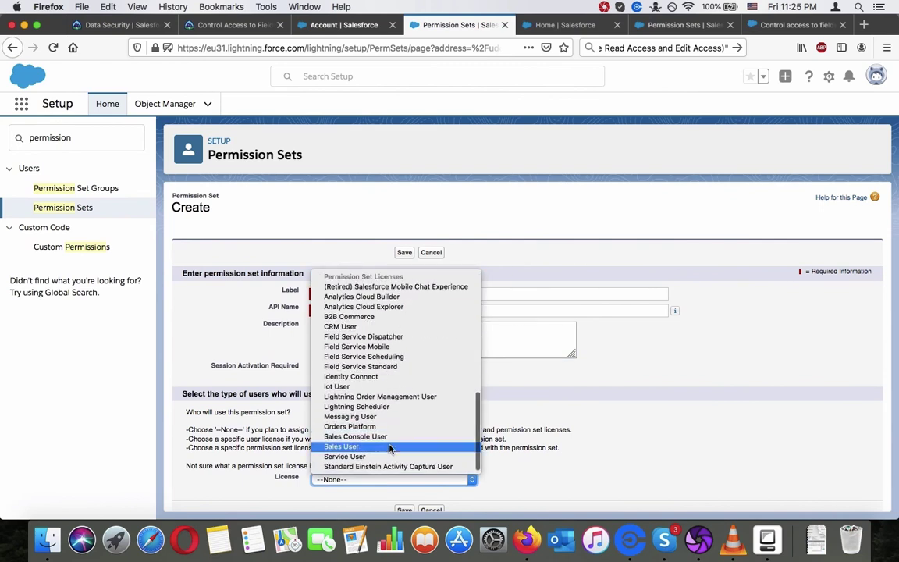
pyautogui.scroll(5, 388, 448)
pyautogui.click(234, 25)
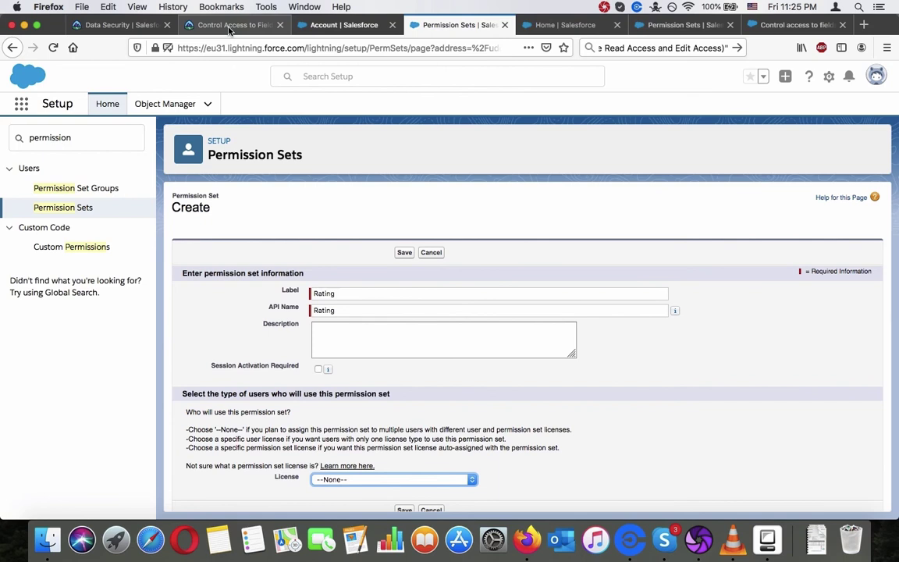
pyautogui.click(233, 25)
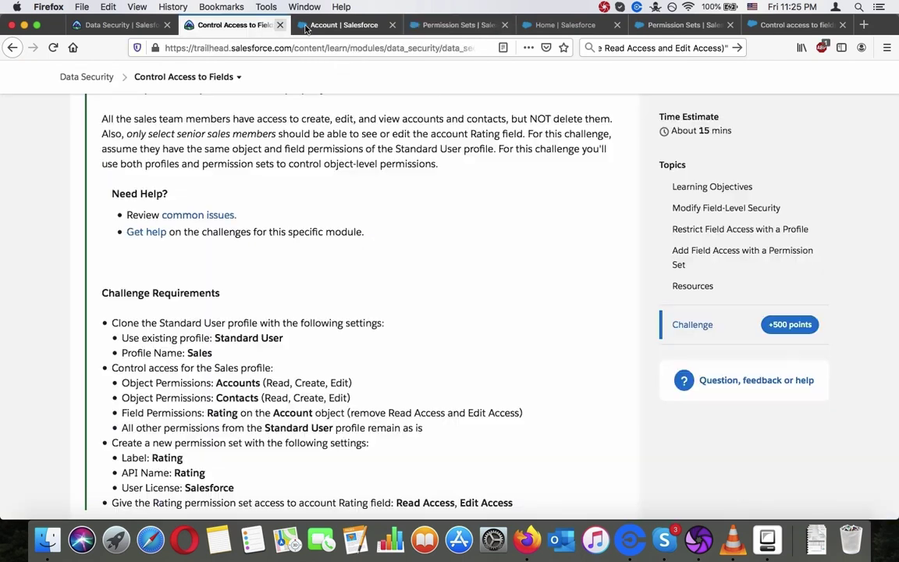
pyautogui.click(451, 28)
pyautogui.click(407, 479)
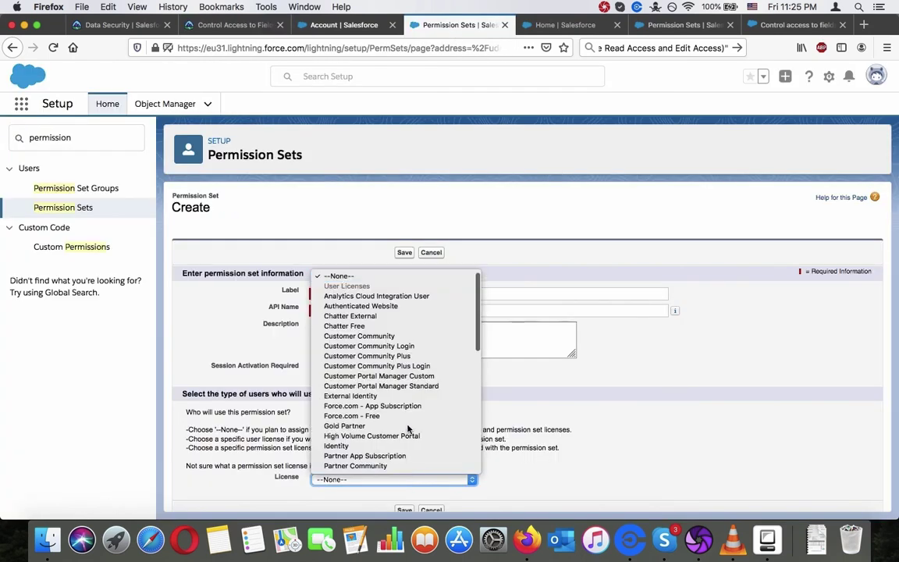
pyautogui.scroll(-3, 405, 373)
pyautogui.scroll(3, 405, 373)
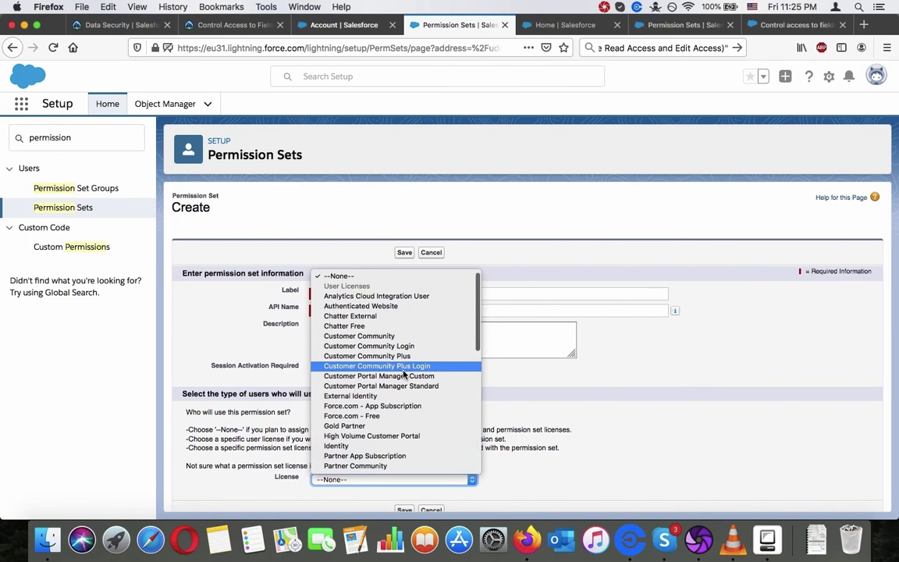
pyautogui.scroll(-5, 404, 375)
pyautogui.click(400, 389)
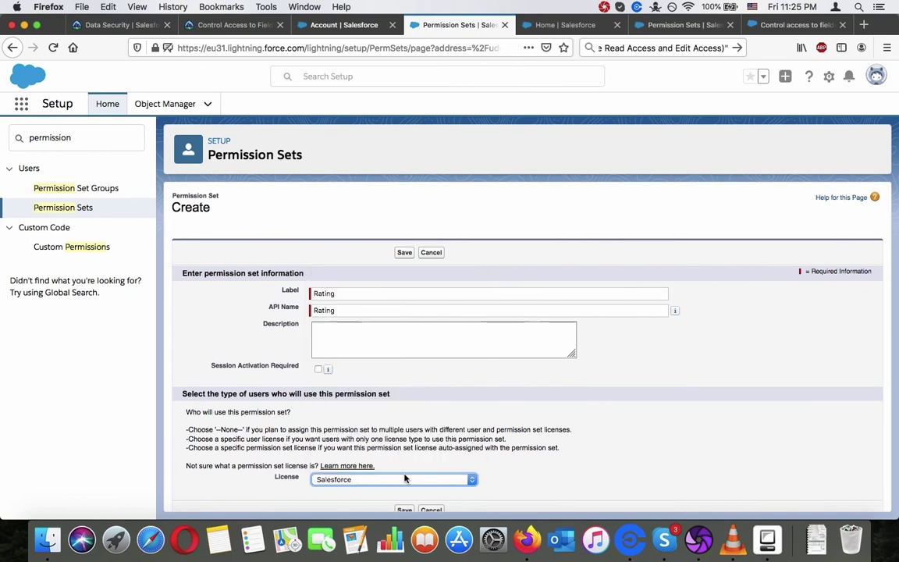
pyautogui.click(404, 511)
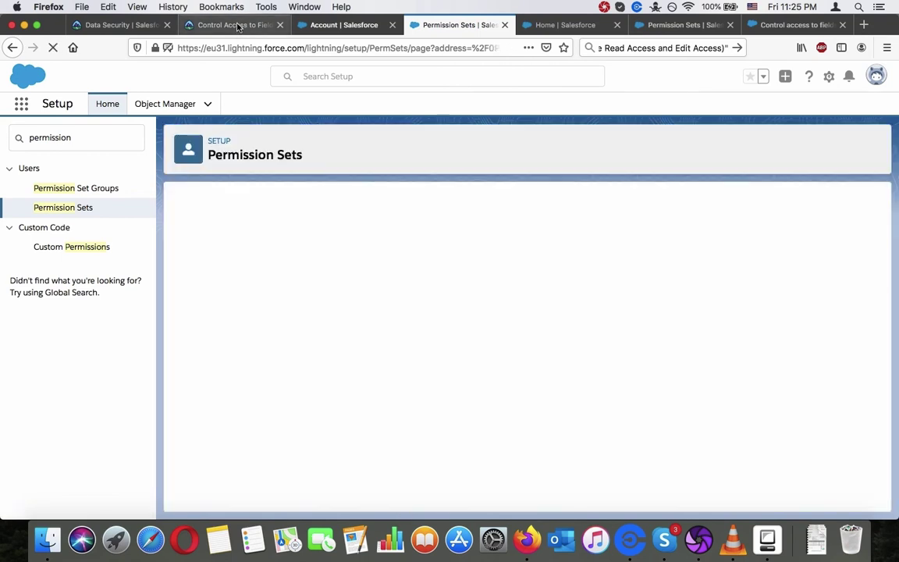
# Step: Check which Account field access the Trailhead challenge requires for the Rating permission set, and look through the set's app settings
pyautogui.click(236, 25)
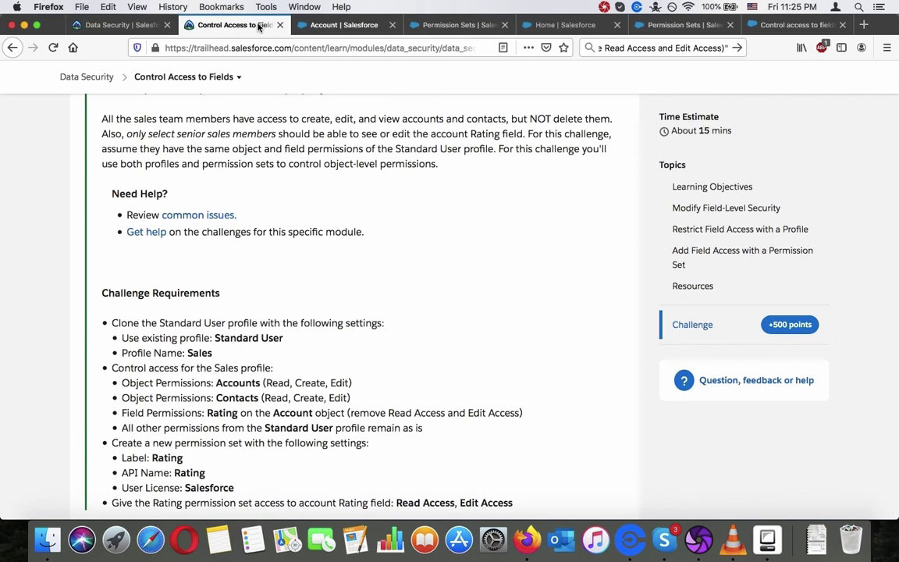
pyautogui.click(437, 27)
pyautogui.scroll(-5, 429, 281)
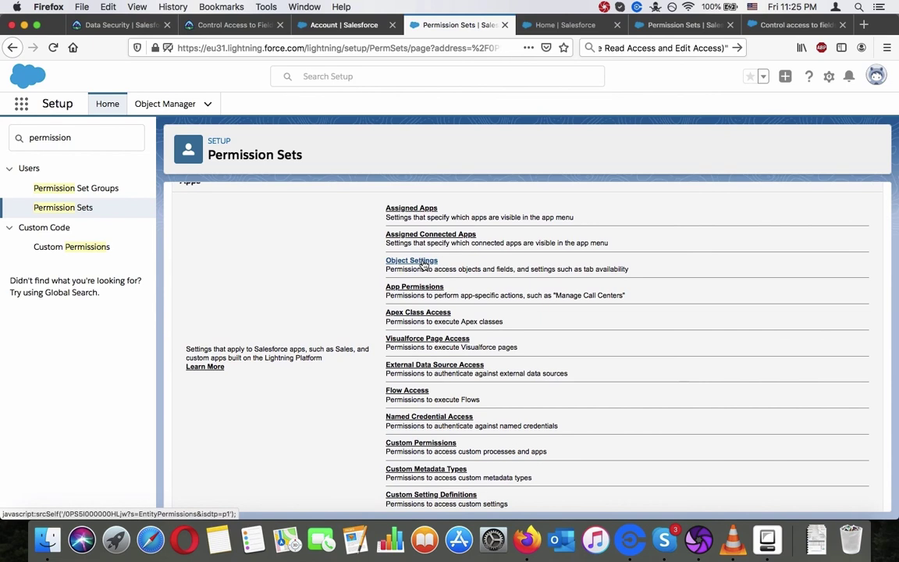
pyautogui.click(222, 26)
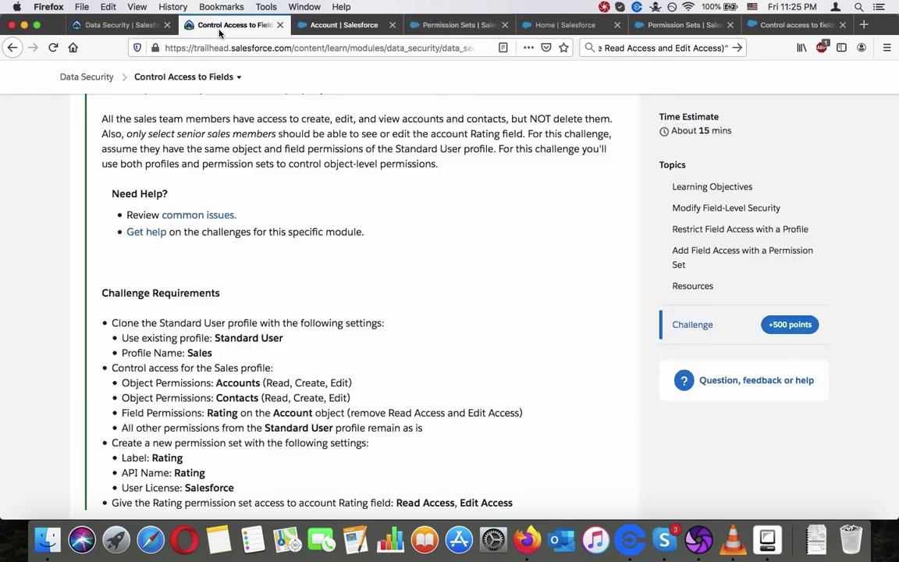
pyautogui.click(474, 23)
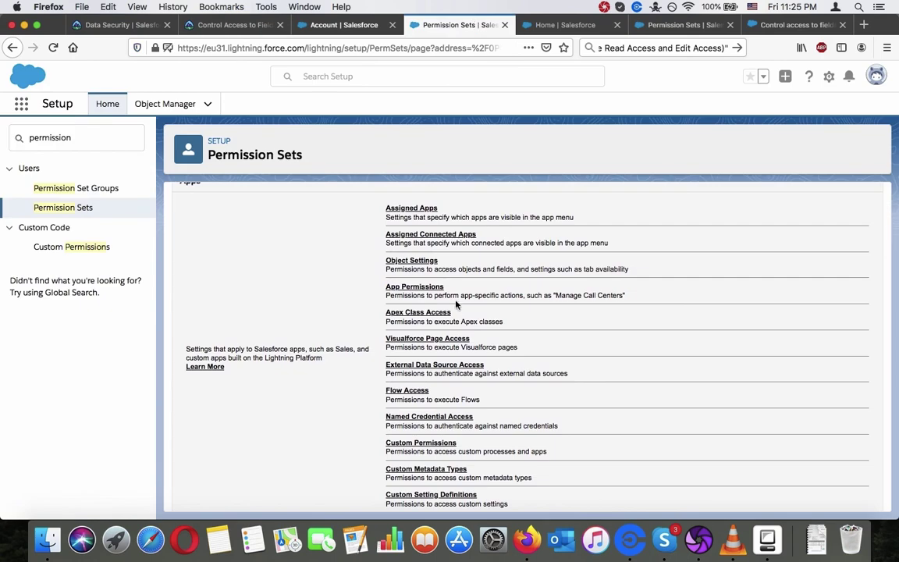
# Step: Open the Rating permission set's Object Settings and search the object list for "rat"
pyautogui.click(411, 261)
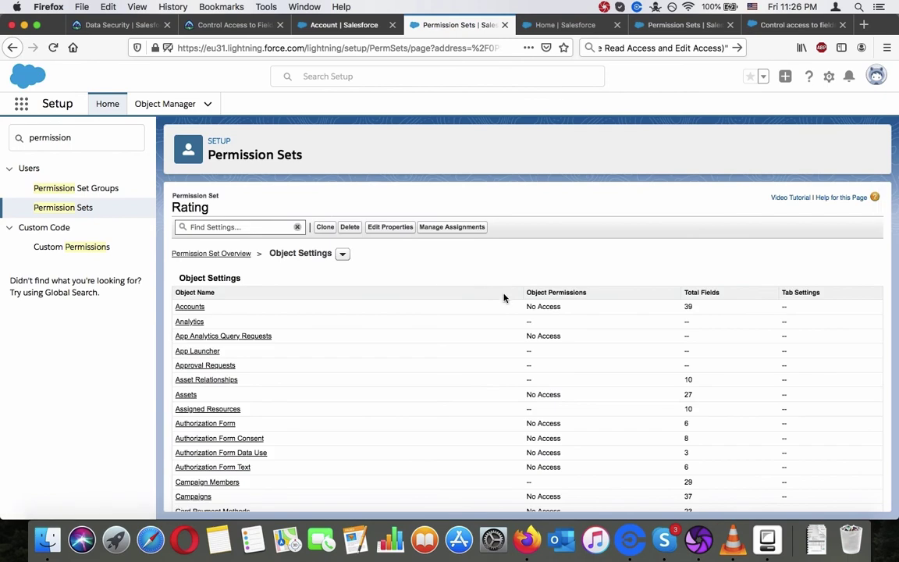
pyautogui.scroll(-15, 329, 305)
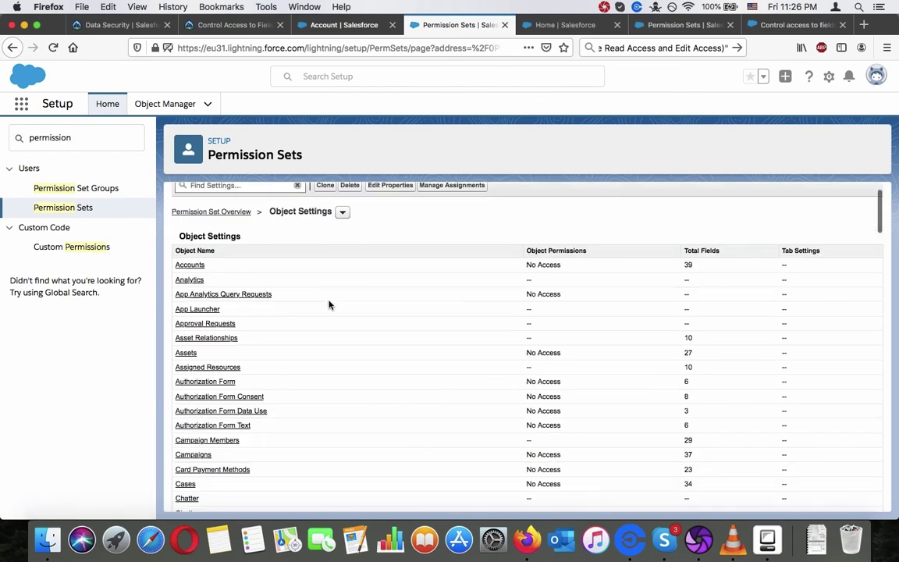
pyautogui.scroll(-3, 329, 305)
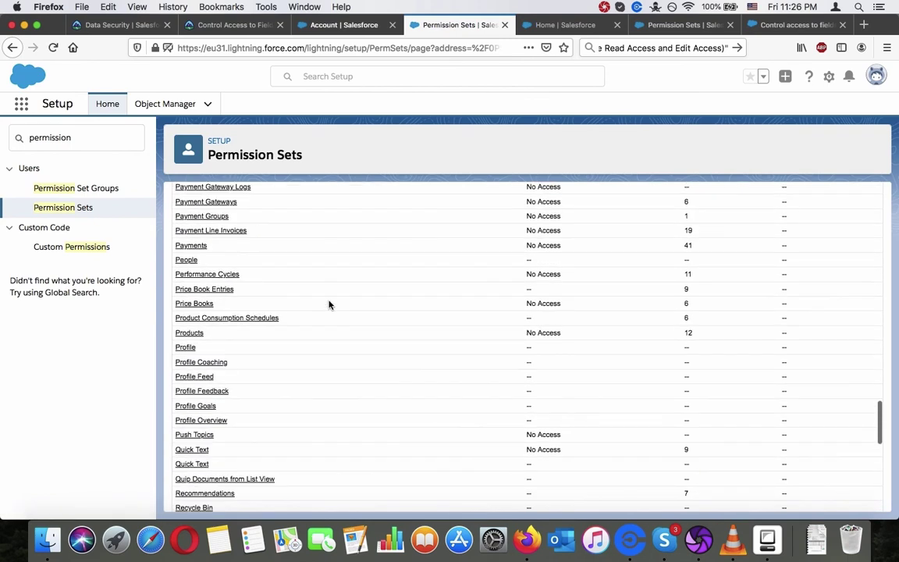
pyautogui.scroll(7, 330, 305)
pyautogui.scroll(-8, 329, 305)
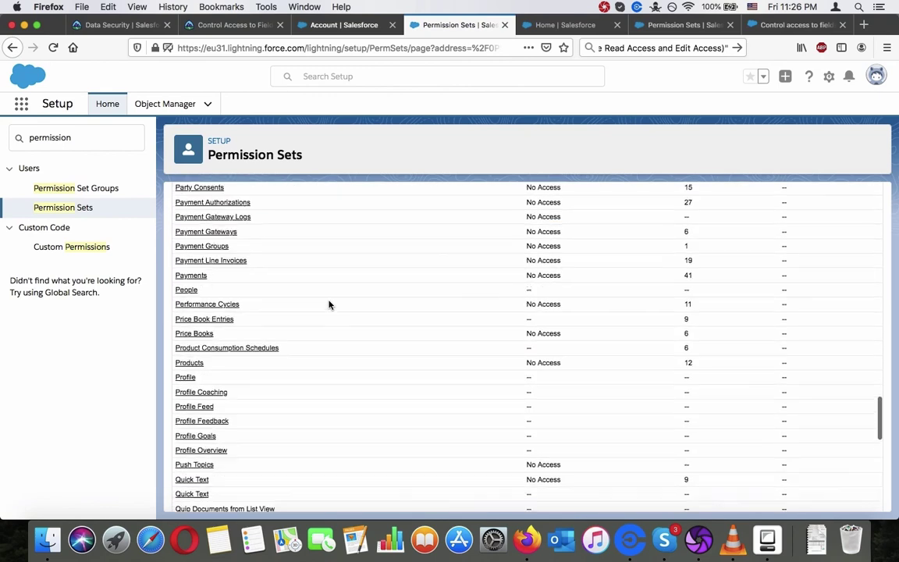
pyautogui.scroll(-1, 329, 305)
pyautogui.scroll(-2, 329, 305)
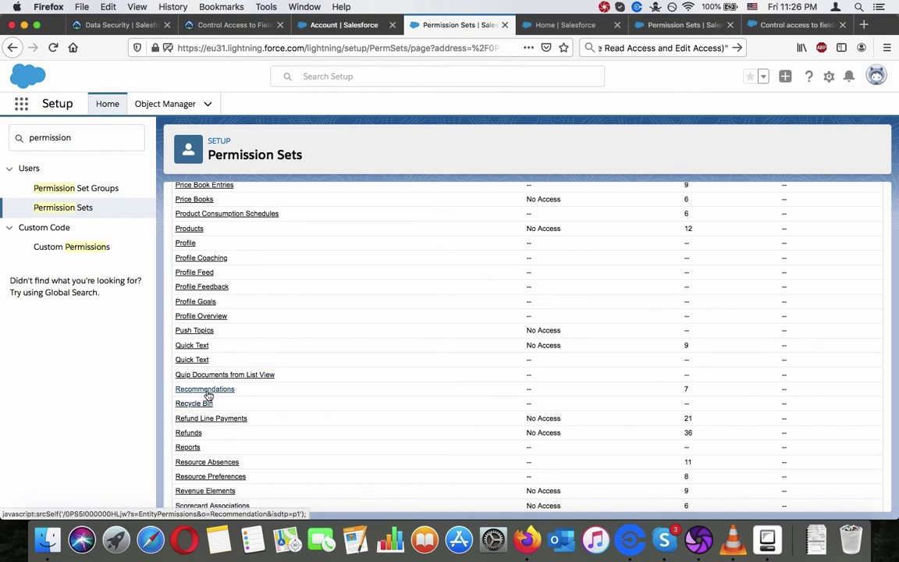
pyautogui.hotkey('ctrl', 'f')
pyautogui.write('rat')
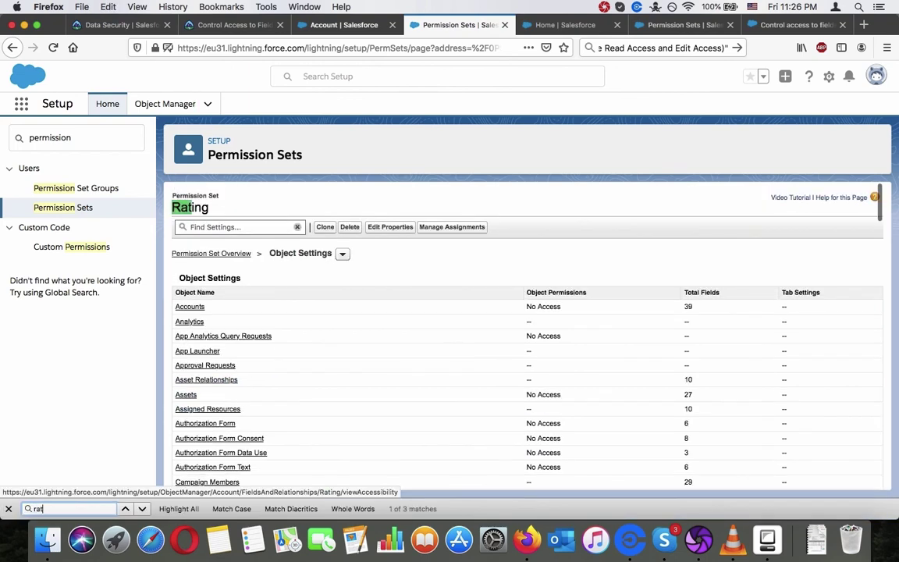
# Step: Open the Accounts object settings in the Rating permission set and locate the Rating field under Field Permissions
pyautogui.click(190, 308)
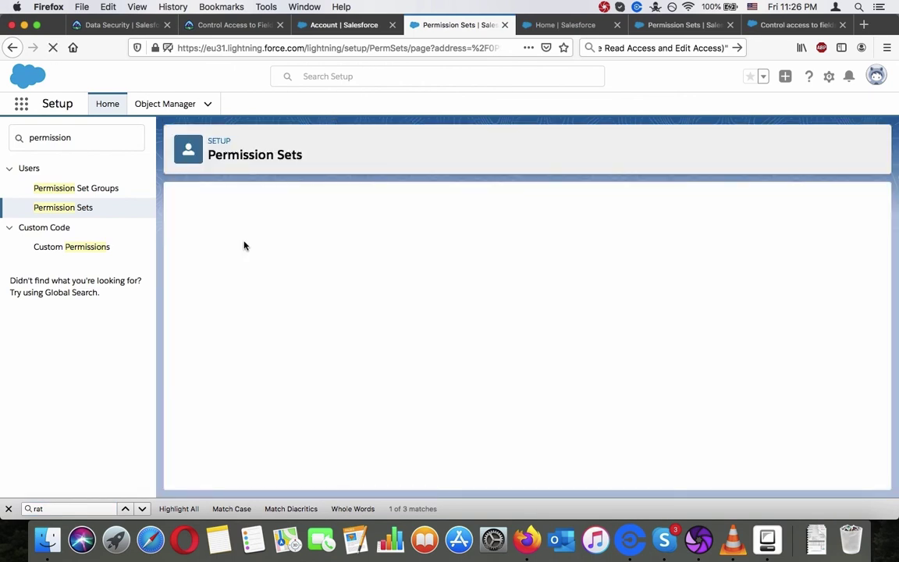
pyautogui.scroll(-8, 198, 345)
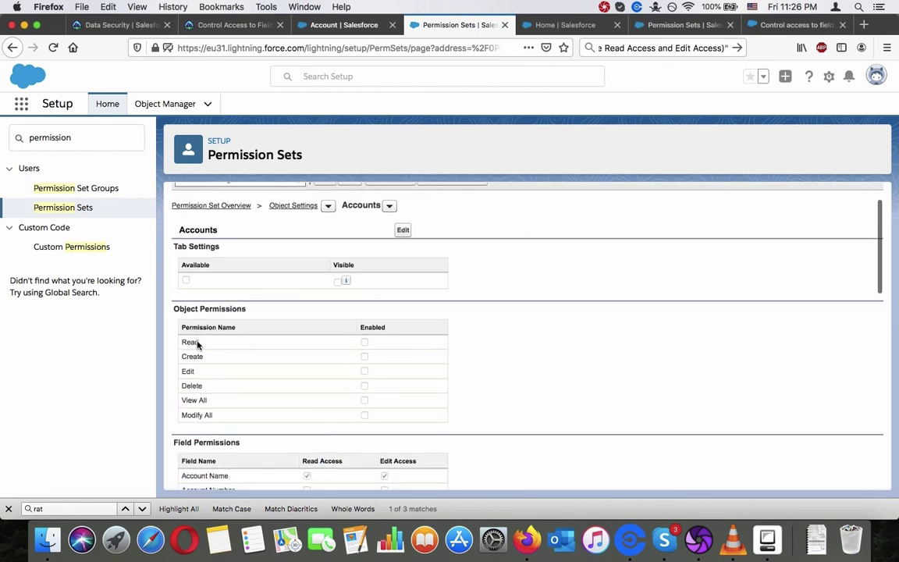
pyautogui.scroll(2, 197, 344)
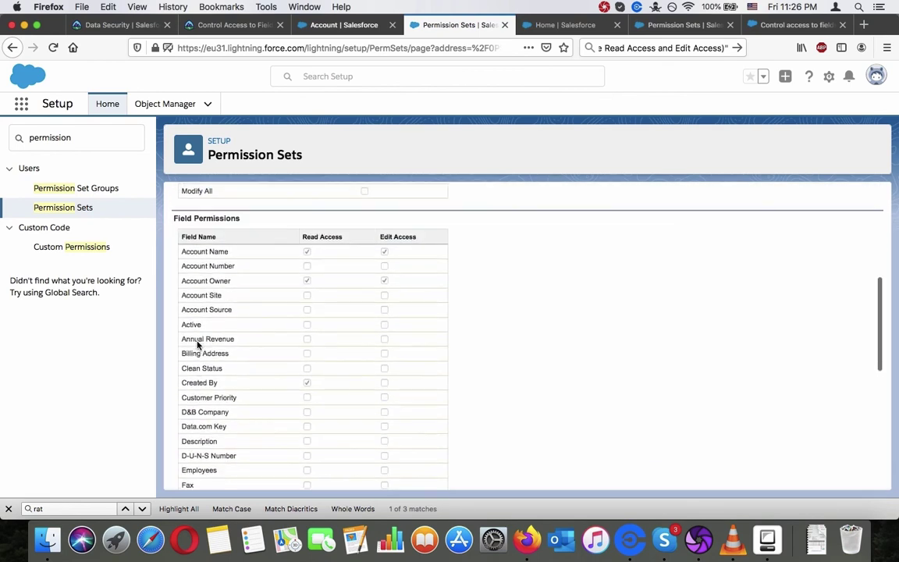
pyautogui.scroll(-10, 198, 344)
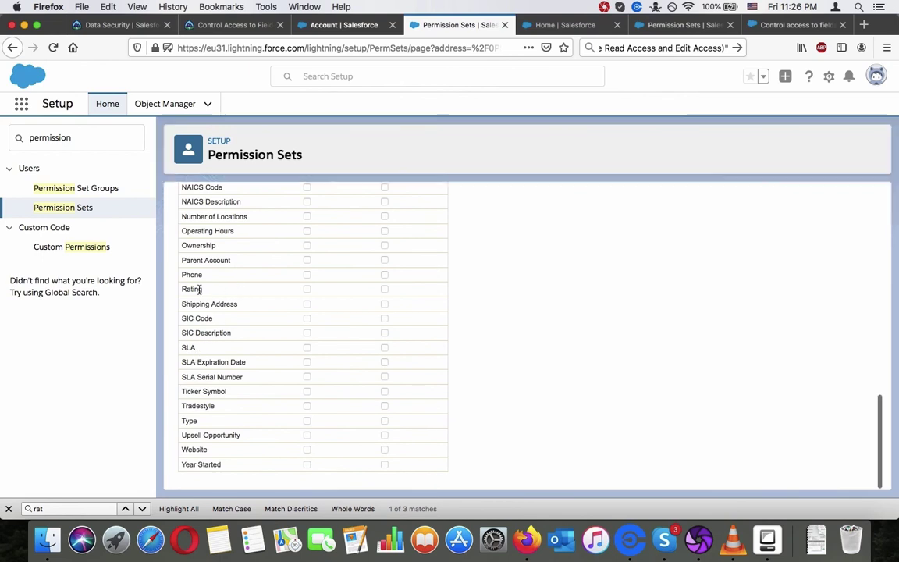
pyautogui.scroll(15, 199, 289)
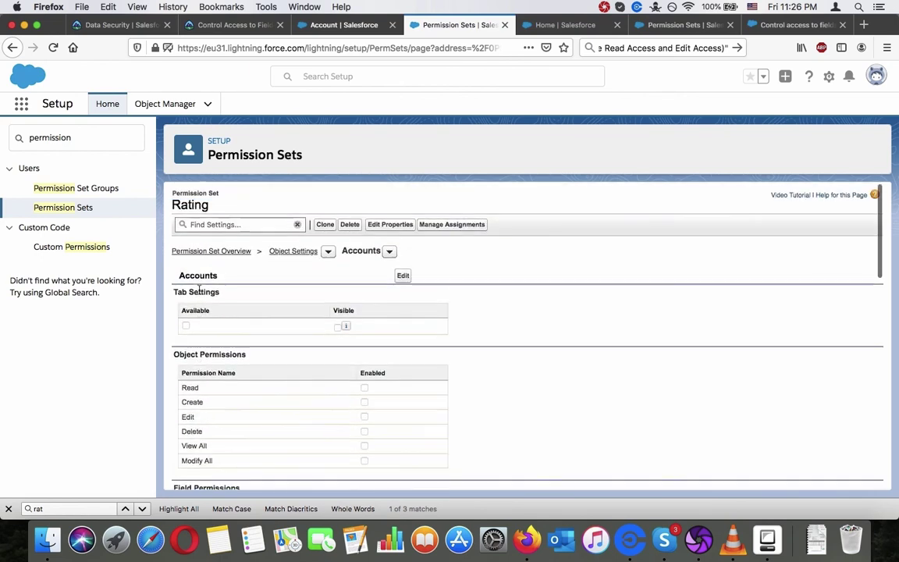
pyautogui.click(394, 225)
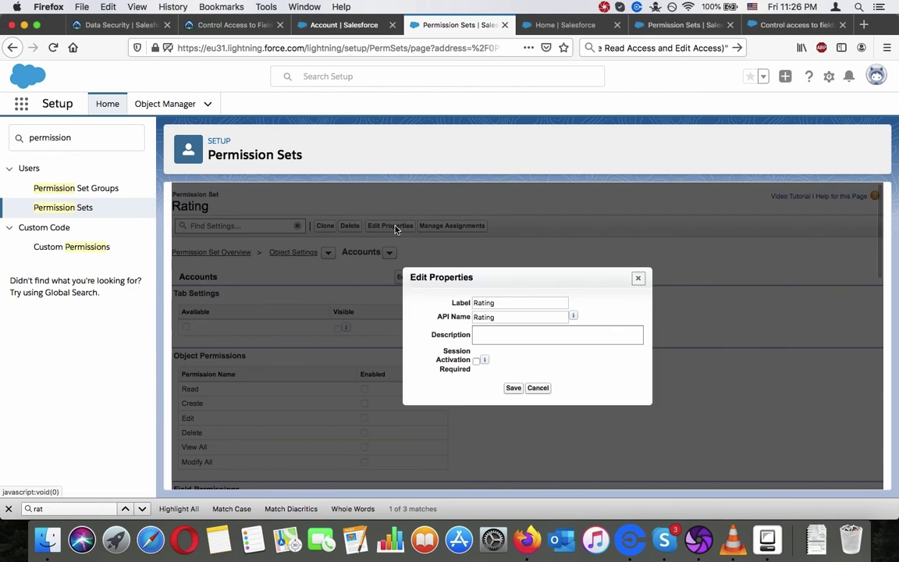
pyautogui.click(539, 388)
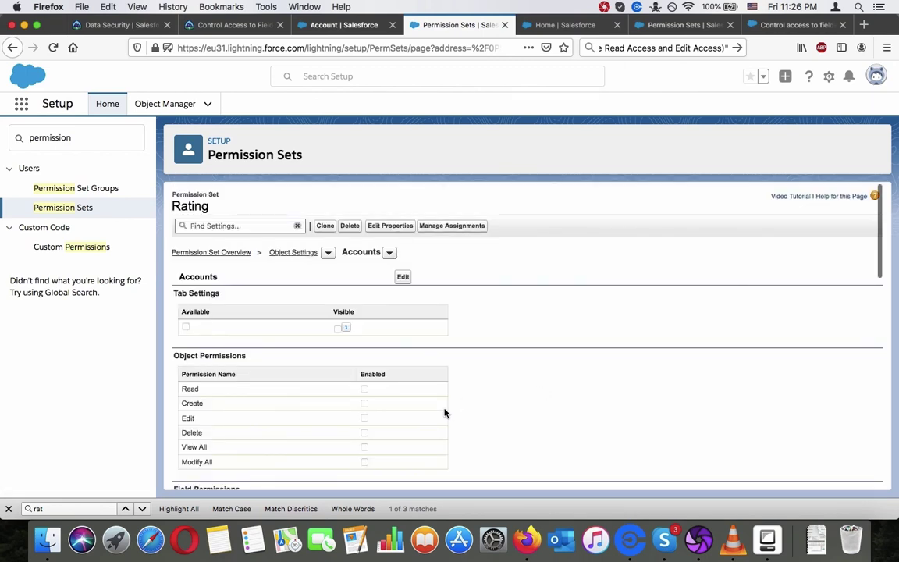
# Step: Edit the Accounts settings to grant Read Access and Edit Access on the Rating field, and save
pyautogui.click(408, 278)
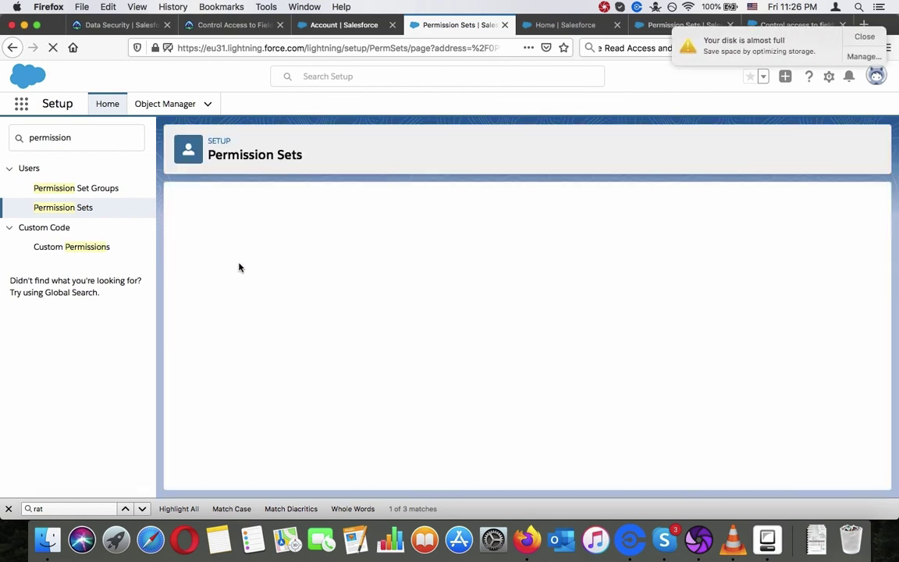
pyautogui.scroll(-15, 707, 251)
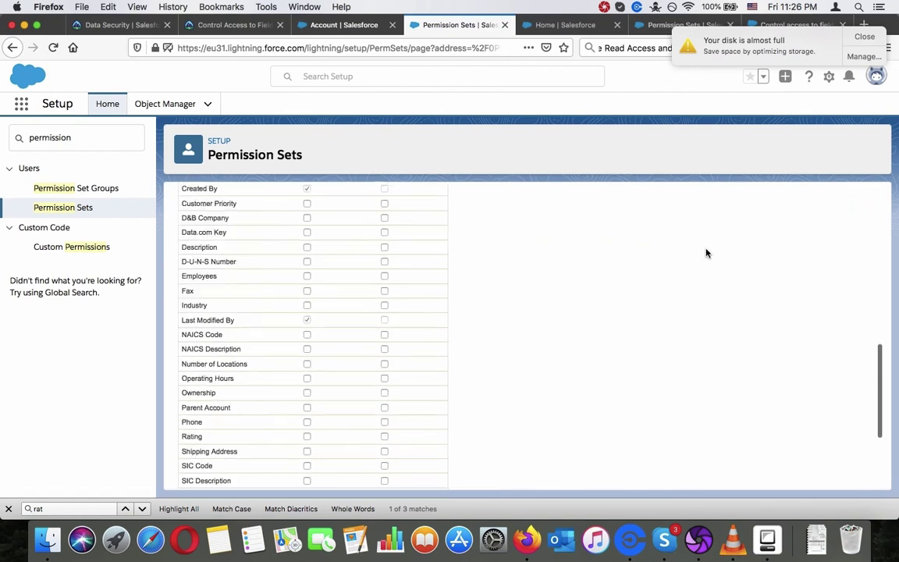
pyautogui.scroll(-1, 706, 253)
pyautogui.click(307, 306)
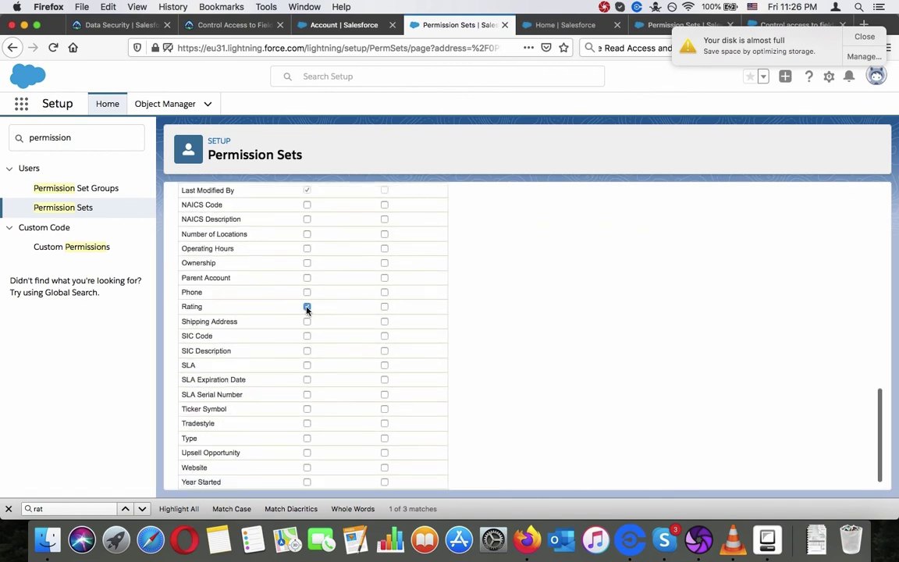
pyautogui.click(384, 307)
pyautogui.scroll(15, 382, 312)
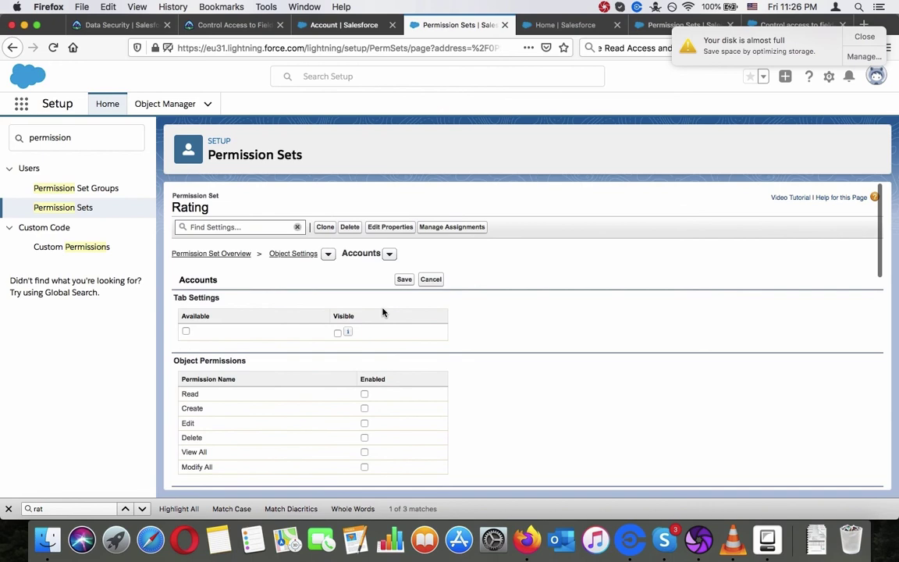
pyautogui.click(405, 281)
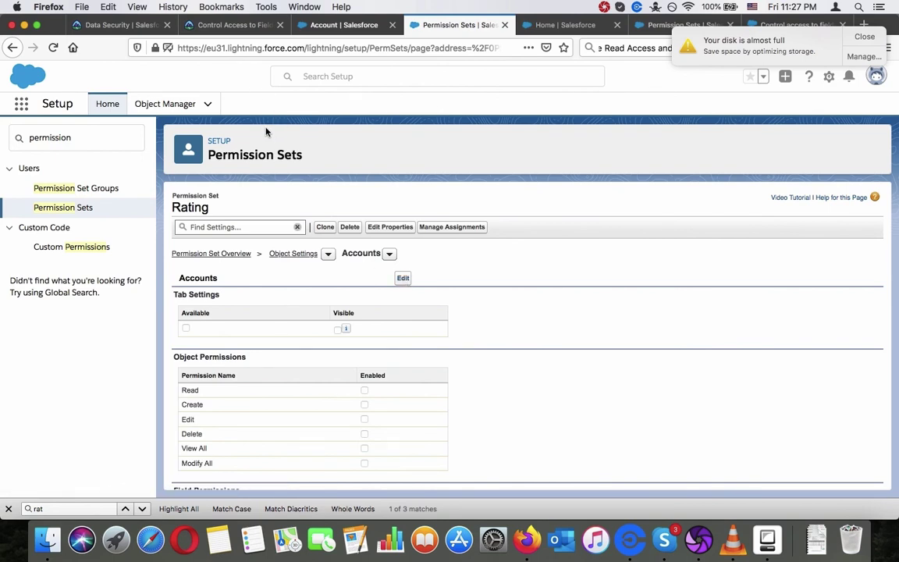
# Step: Return to the Trailhead challenge page and review the challenge requirements
pyautogui.click(227, 24)
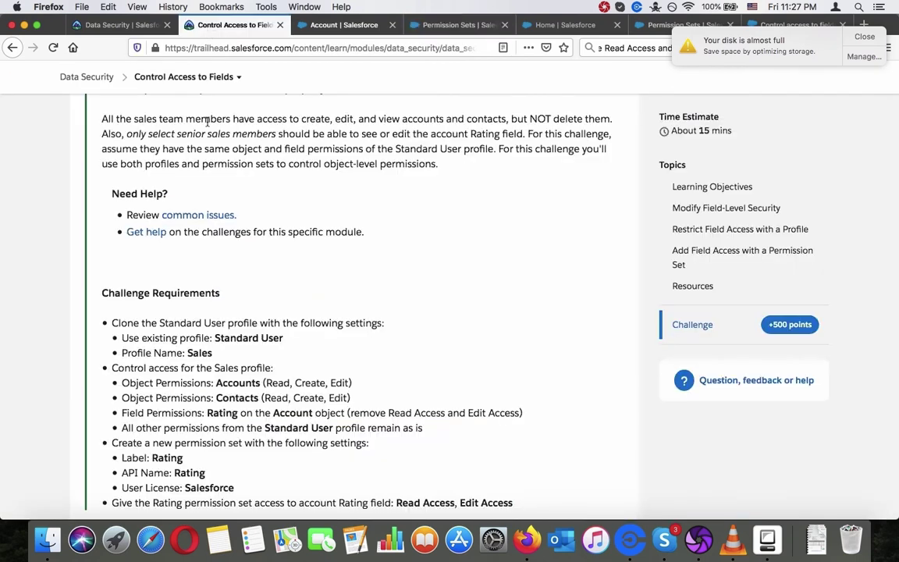
pyautogui.scroll(1, 427, 211)
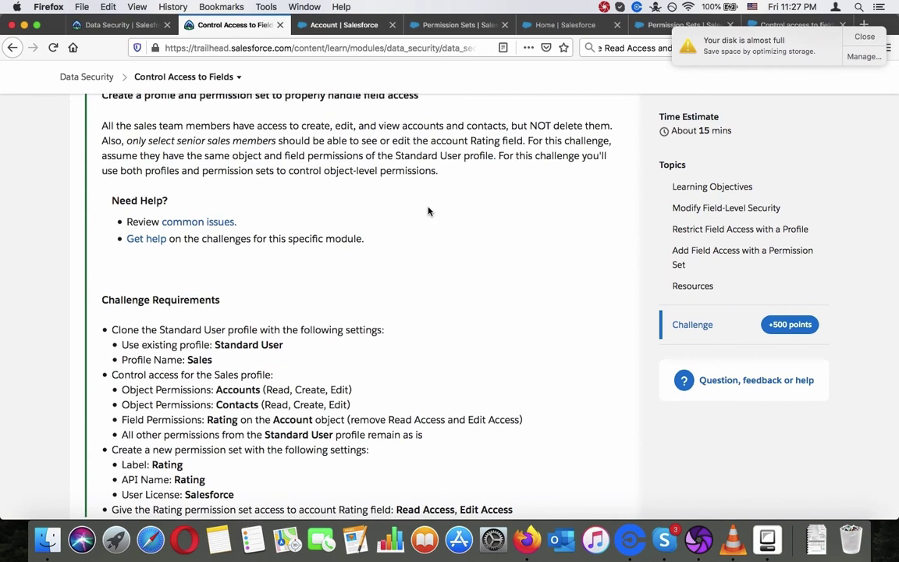